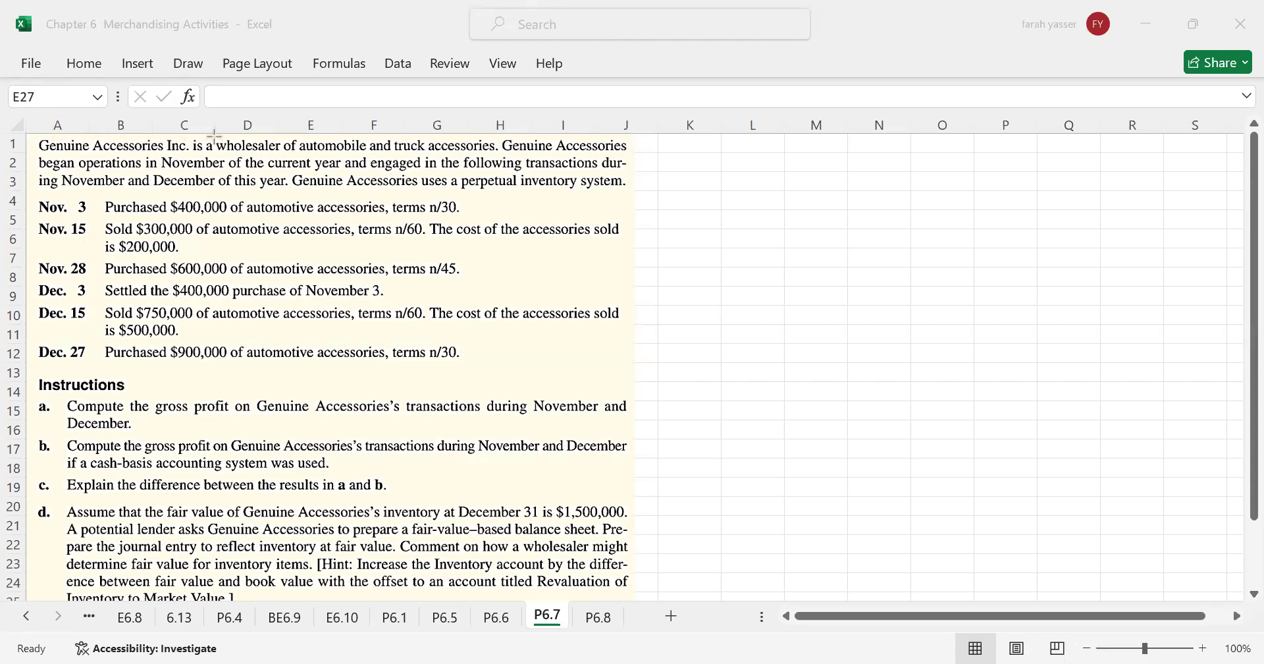
Outline in red the business type, start date, period and perpetual inventory system in the introduction, plus the November 3 purchase and its terms.
{"action": "left_click_drag", "start_coordinate": [212, 133], "coordinate": [501, 152]}
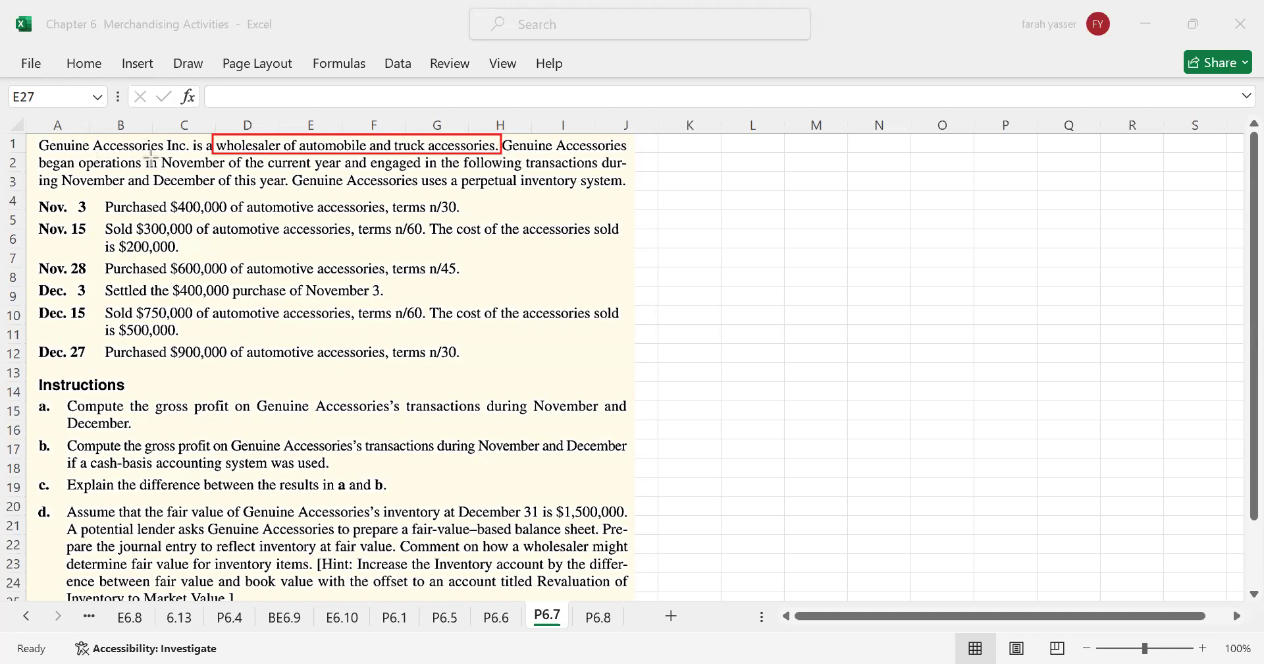
{"action": "left_click_drag", "start_coordinate": [153, 154], "coordinate": [362, 171]}
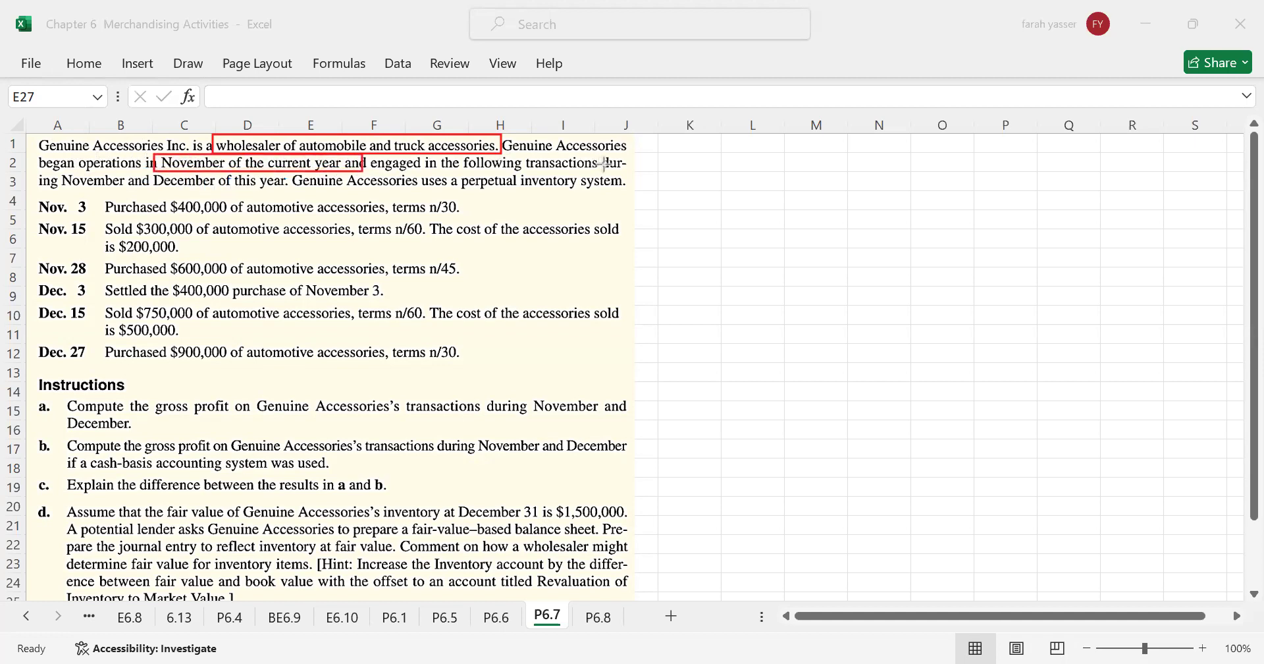
{"action": "left_click_drag", "start_coordinate": [57, 172], "coordinate": [224, 191]}
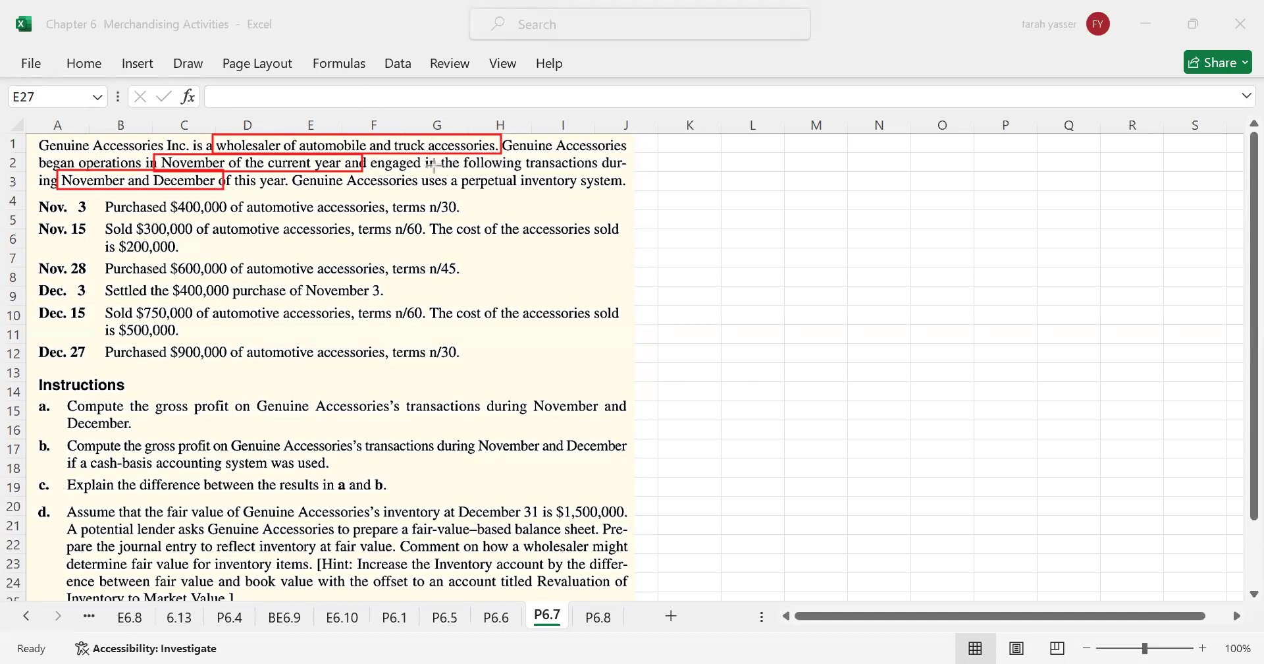
{"action": "left_click_drag", "start_coordinate": [450, 170], "coordinate": [657, 192]}
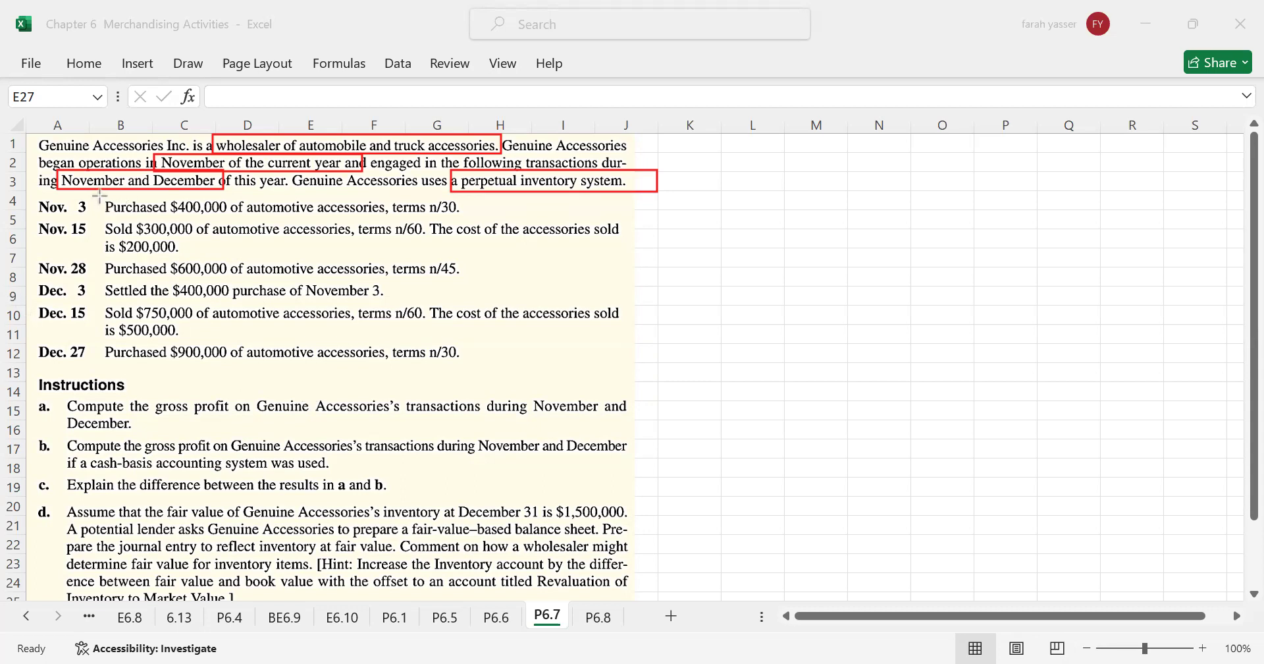
{"action": "mouse_move", "coordinate": [101, 197]}
{"action": "left_mouse_down"}
{"action": "mouse_move", "coordinate": [132, 212]}
{"action": "mouse_move", "coordinate": [470, 215]}
{"action": "left_mouse_up"}
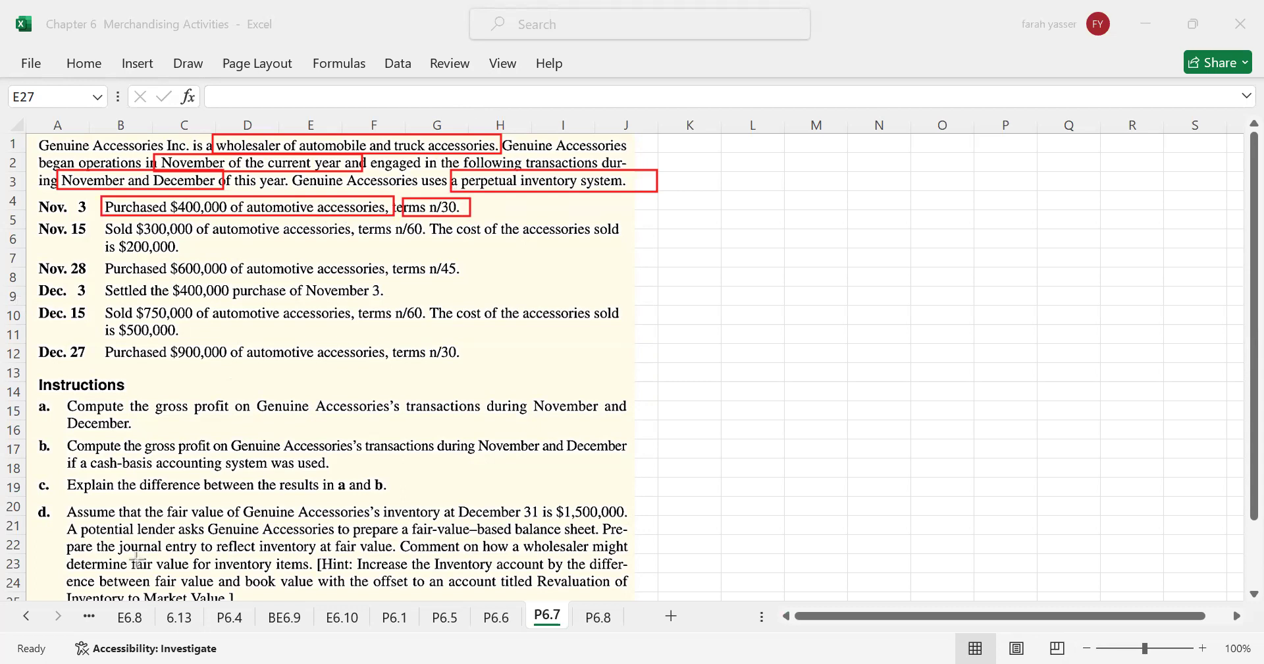
Enter the November 3 debit line in row 1: Nov 3 in K1, Inventory in L1 and 400000 in M1.
{"action": "left_click", "coordinate": [685, 145]}
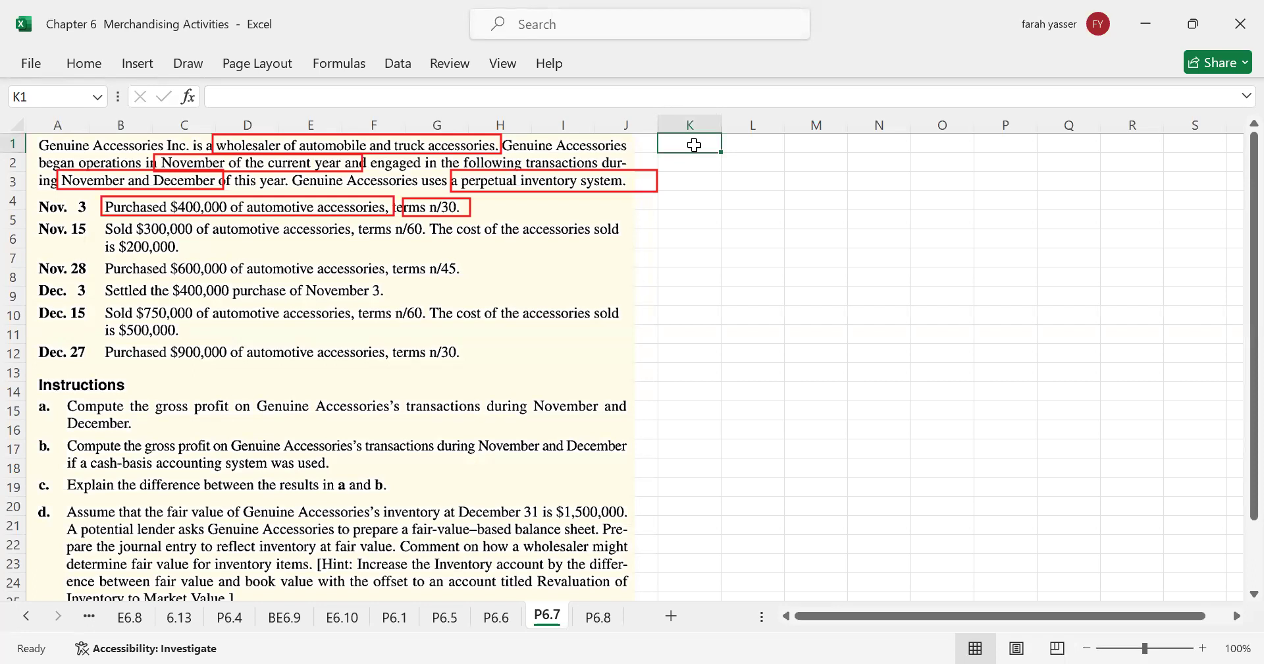
{"action": "type", "text": "Nov 3"}
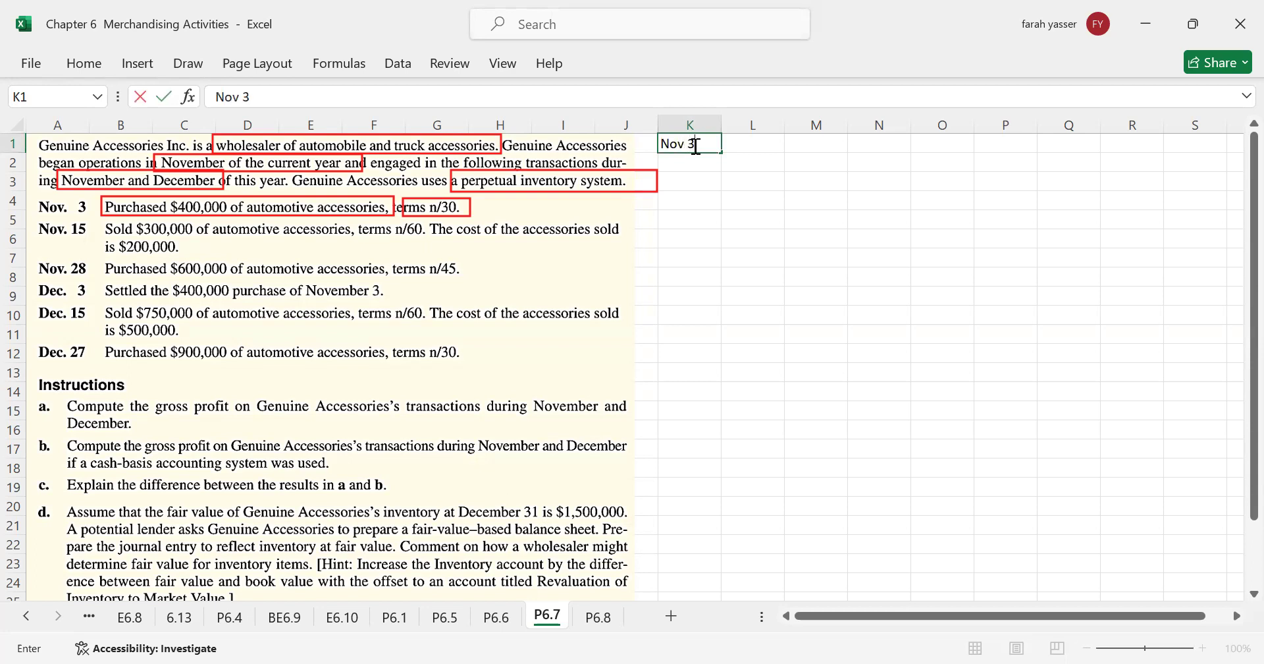
{"action": "key", "text": "Tab"}
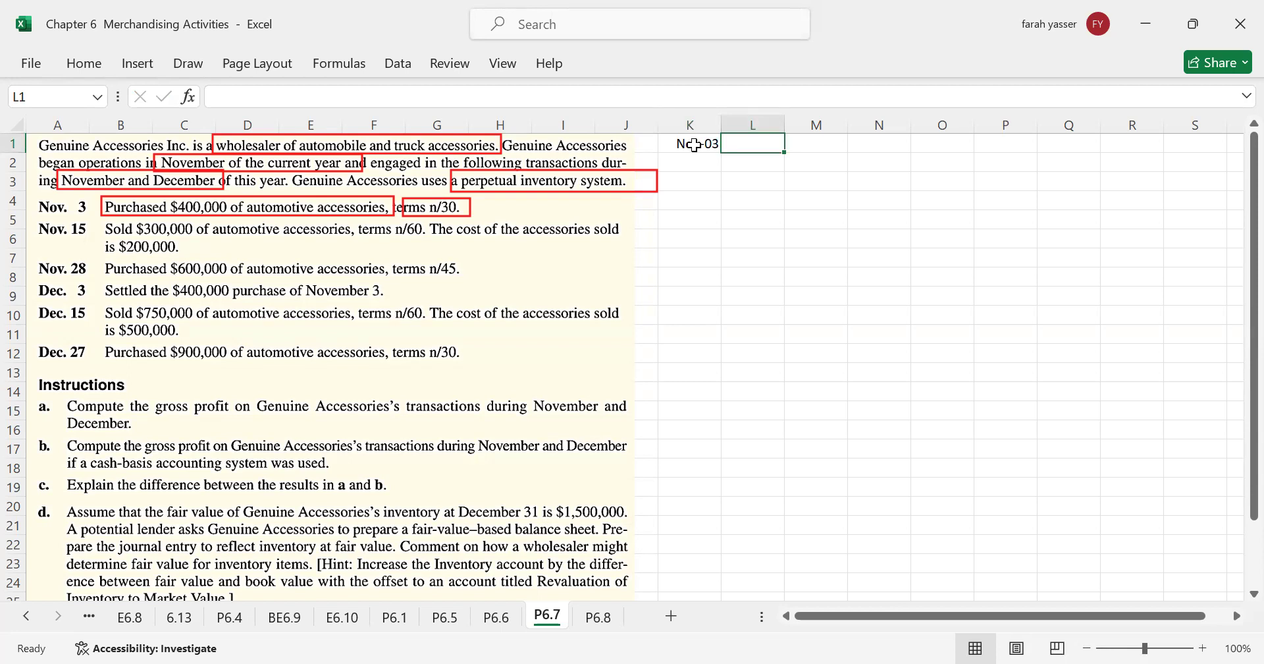
{"action": "type", "text": "Inventory"}
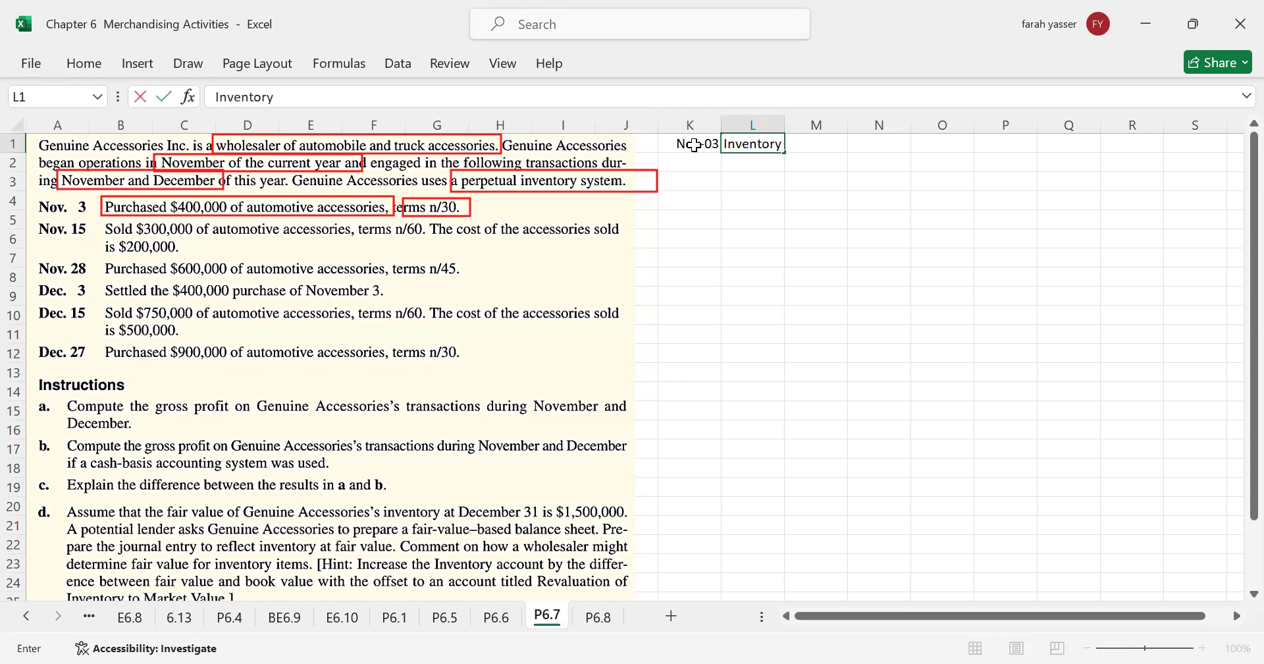
{"action": "key", "text": "Tab"}
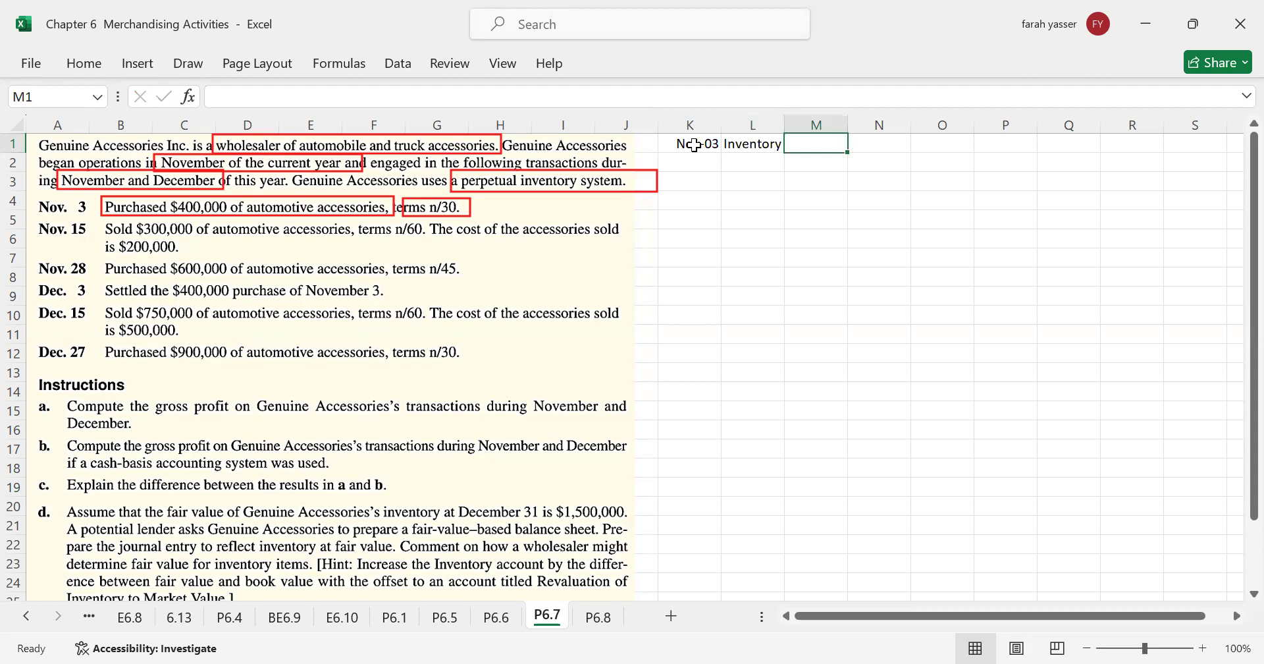
{"action": "type", "text": "+"}
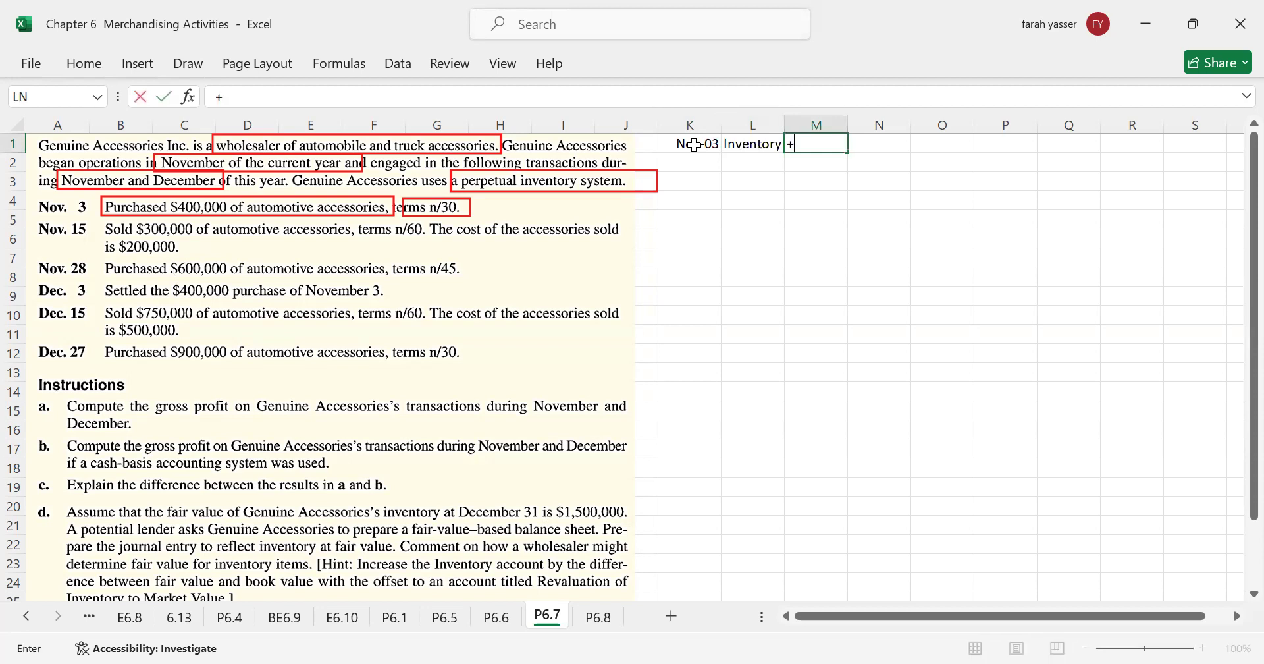
{"action": "type", "text": "400000"}
{"action": "key", "text": "Tab"}
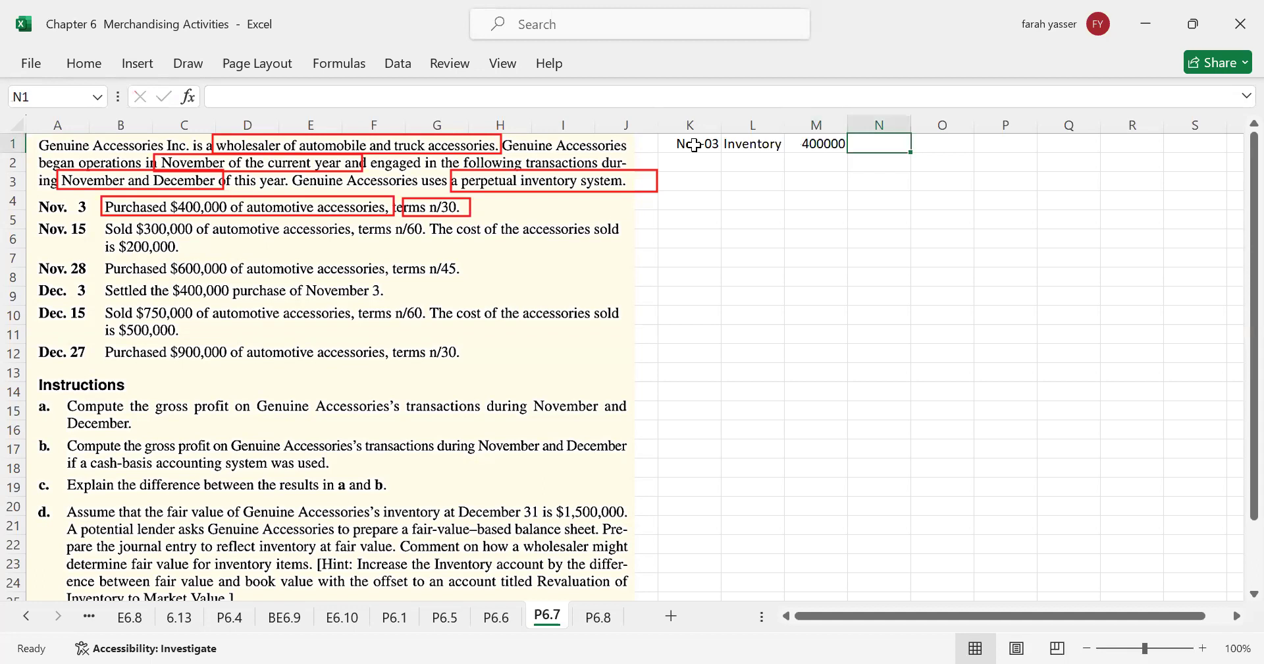
Enter the credit line Accounts Payble with 400000 in L2 and M2, and widen column L to fit the account name.
{"action": "key", "text": "Left"}
{"action": "key", "text": "Left"}
{"action": "key", "text": "Down"}
{"action": "key", "text": "Down"}
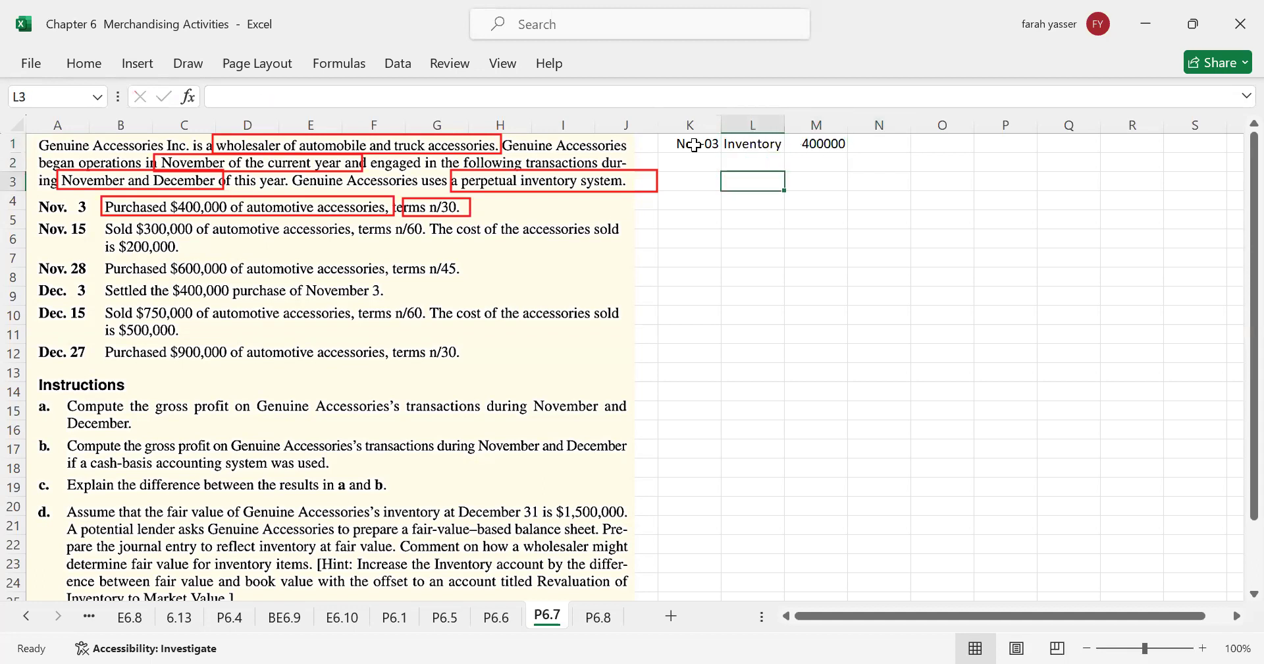
{"action": "key", "text": "Up"}
{"action": "key", "text": "Down"}
{"action": "key", "text": "Up"}
{"action": "type", "text": "Ac"}
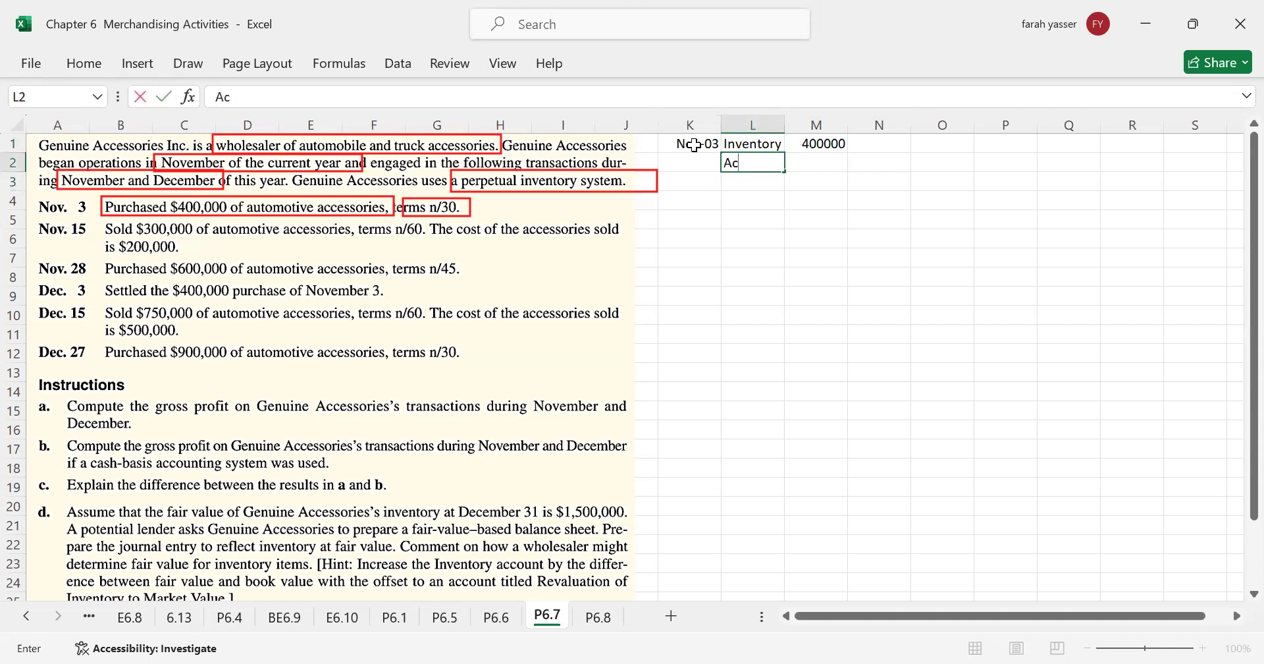
{"action": "type", "text": "counts Payble"}
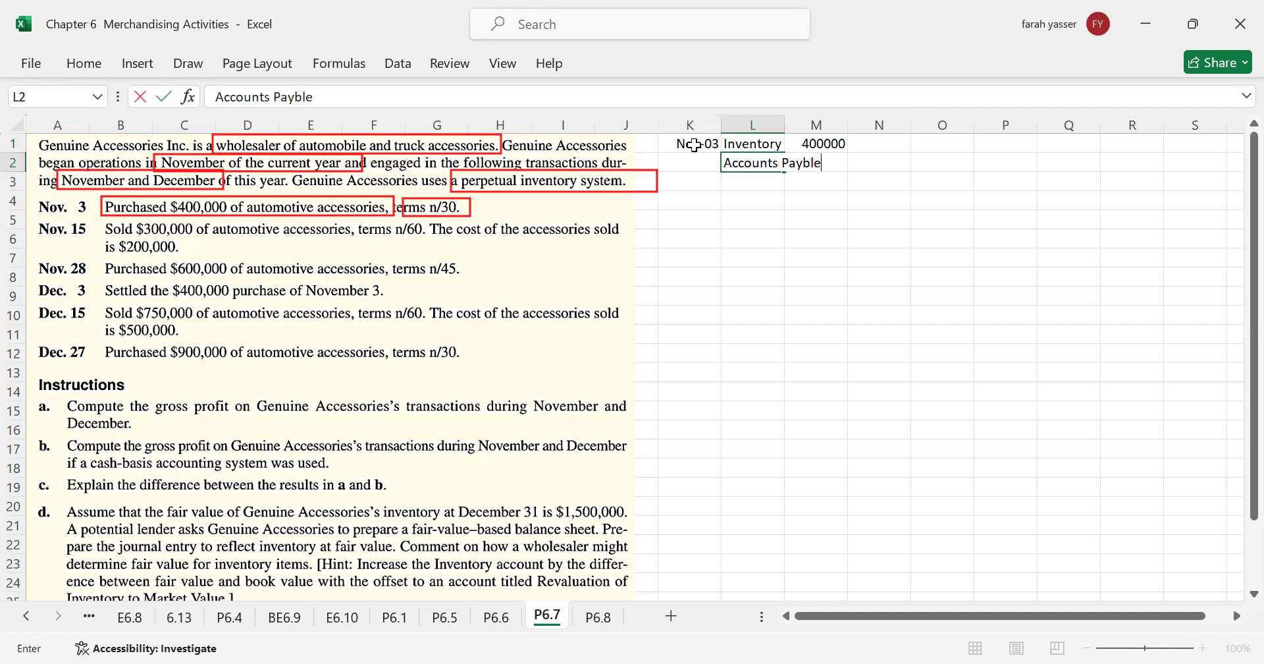
{"action": "key", "text": "Tab"}
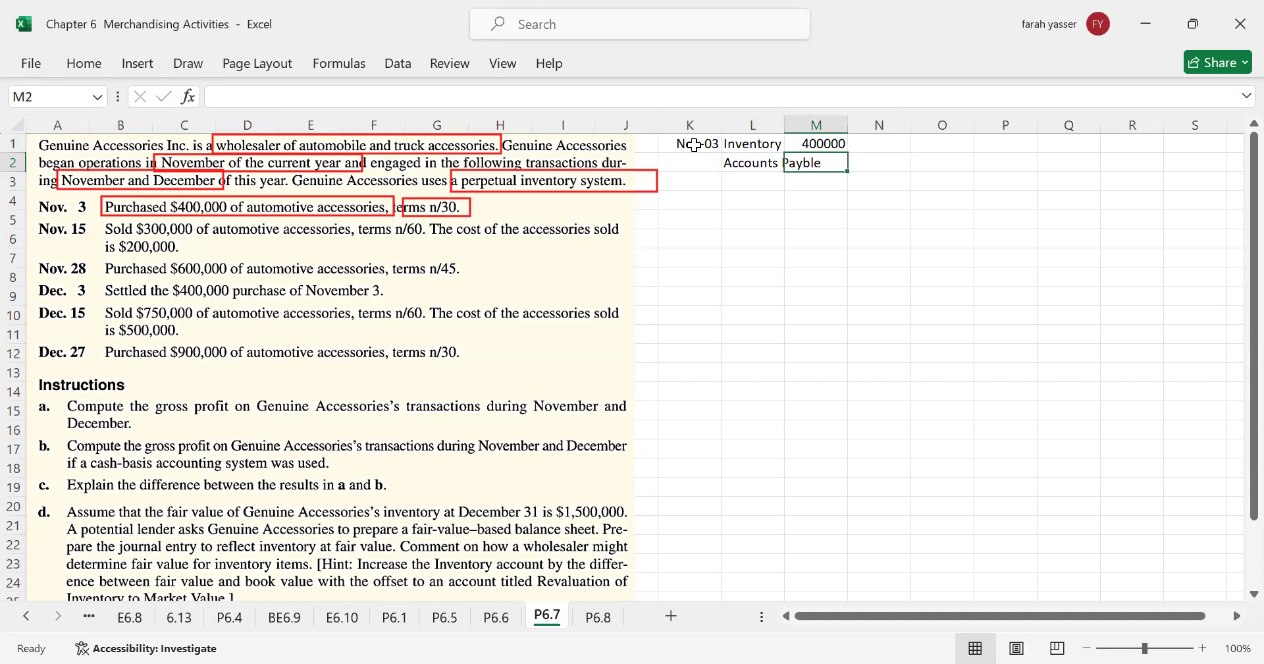
{"action": "type", "text": "+"}
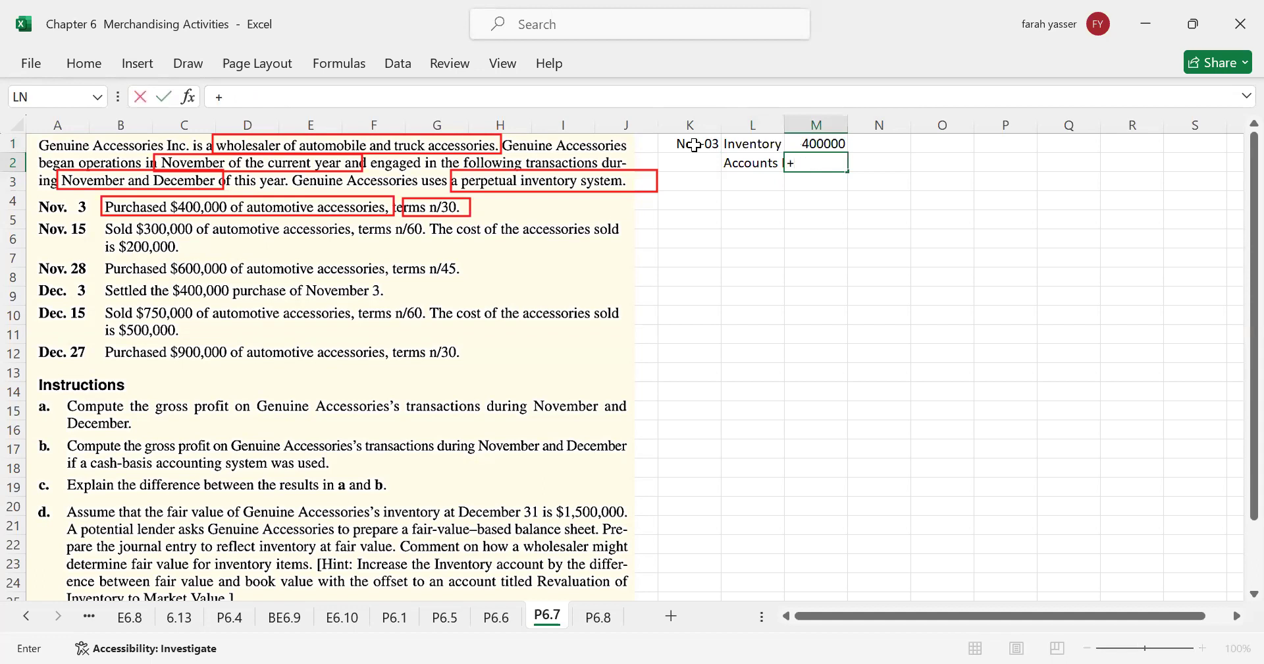
{"action": "type", "text": "400000"}
{"action": "key", "text": "Return"}
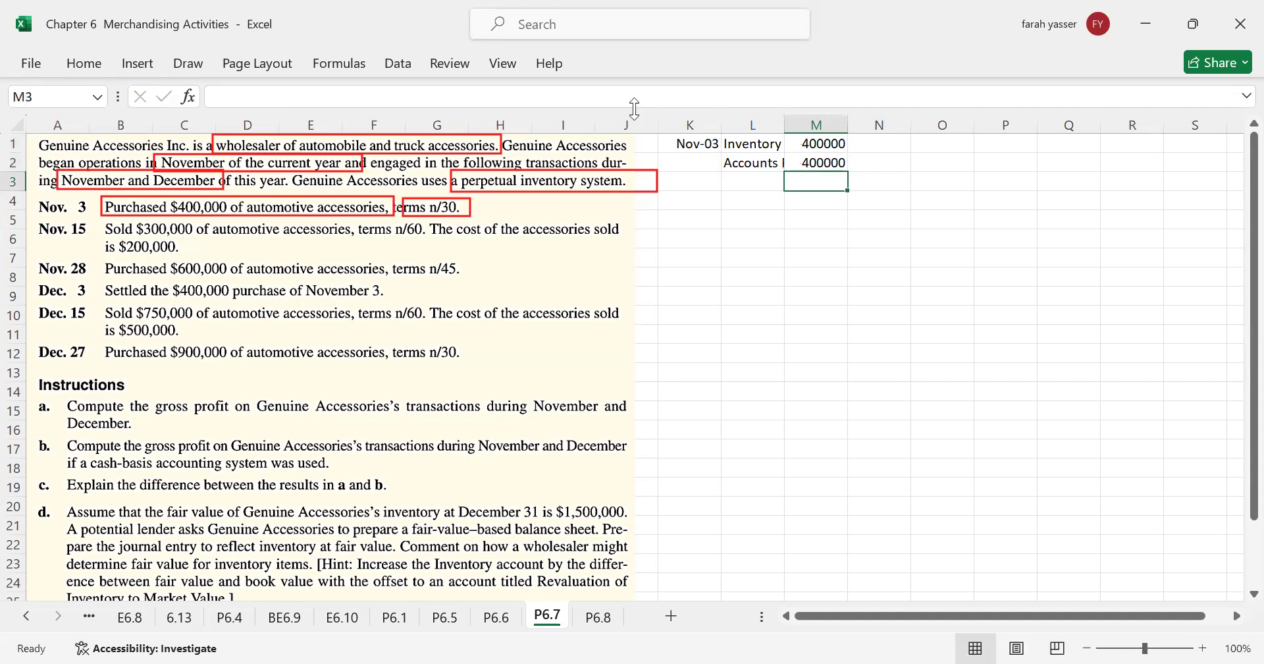
{"action": "left_click_drag", "start_coordinate": [783, 131], "coordinate": [851, 138]}
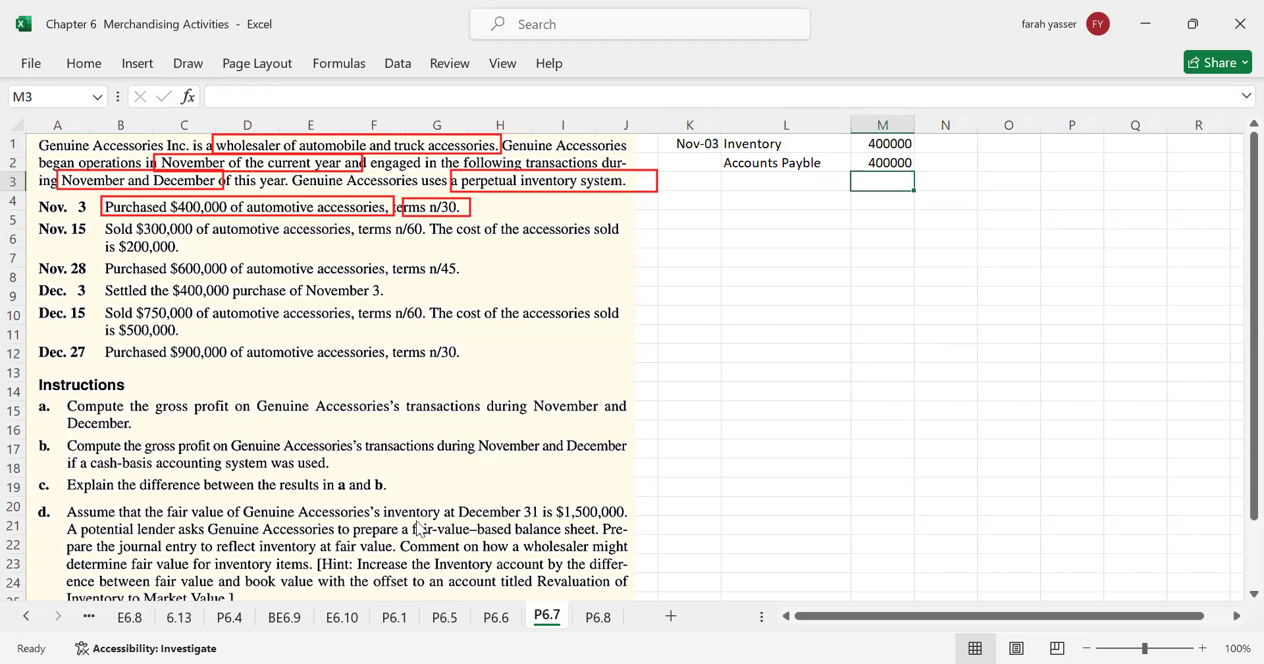
Clear the red outlines and outline the November 15 sale of $300,000 and its n/60 terms.
{"action": "key", "text": "Escape"}
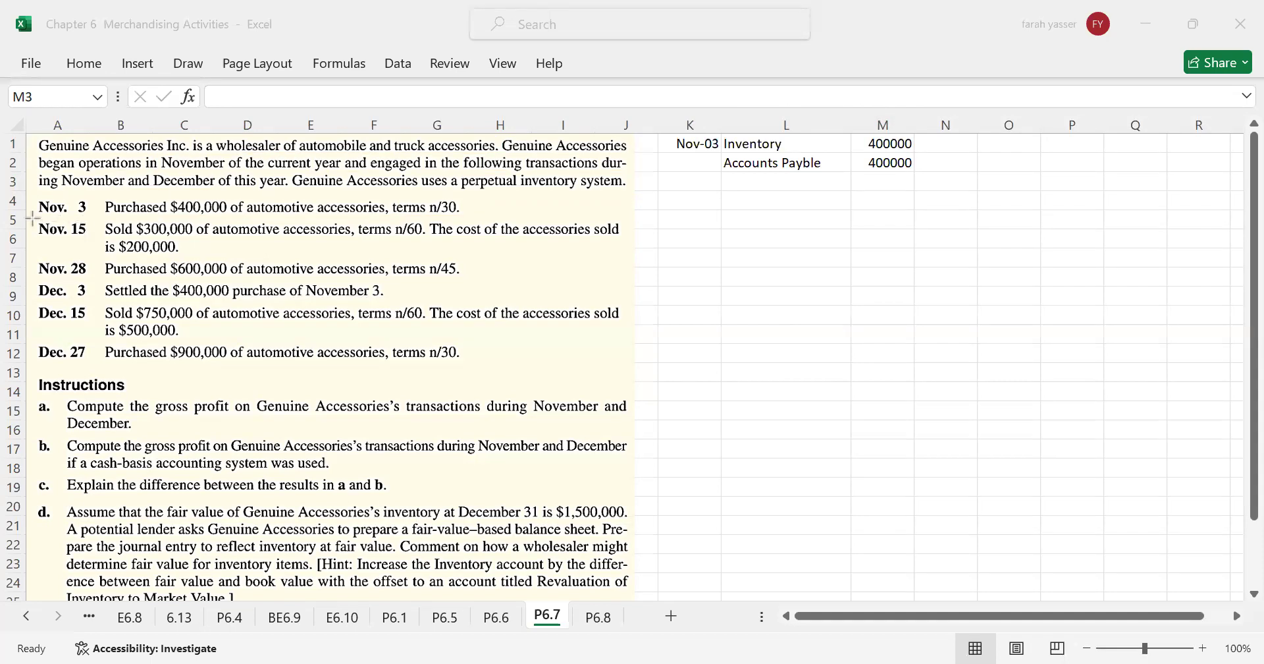
{"action": "left_click_drag", "start_coordinate": [98, 219], "coordinate": [351, 239]}
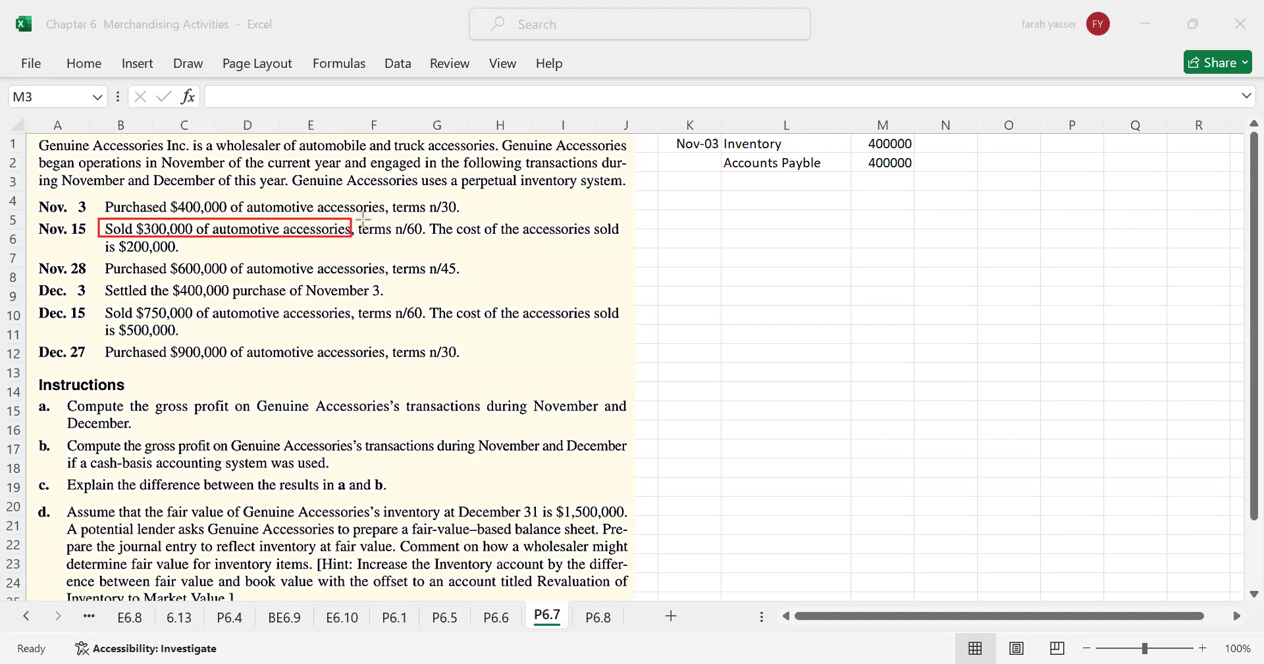
{"action": "left_click_drag", "start_coordinate": [358, 218], "coordinate": [430, 237]}
Enter the November 15 sale's debit line: Accounts Receivables in L3 and 300000 in M3.
{"action": "left_click", "coordinate": [758, 183]}
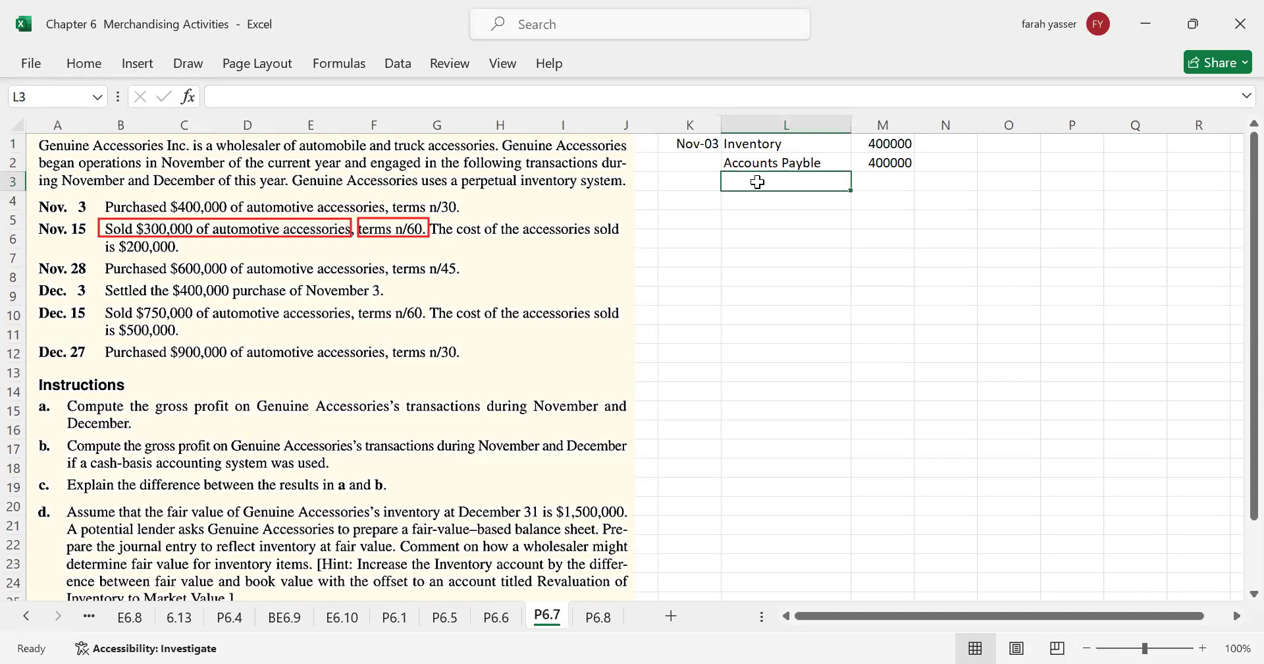
{"action": "type", "text": "Accounts Receivables"}
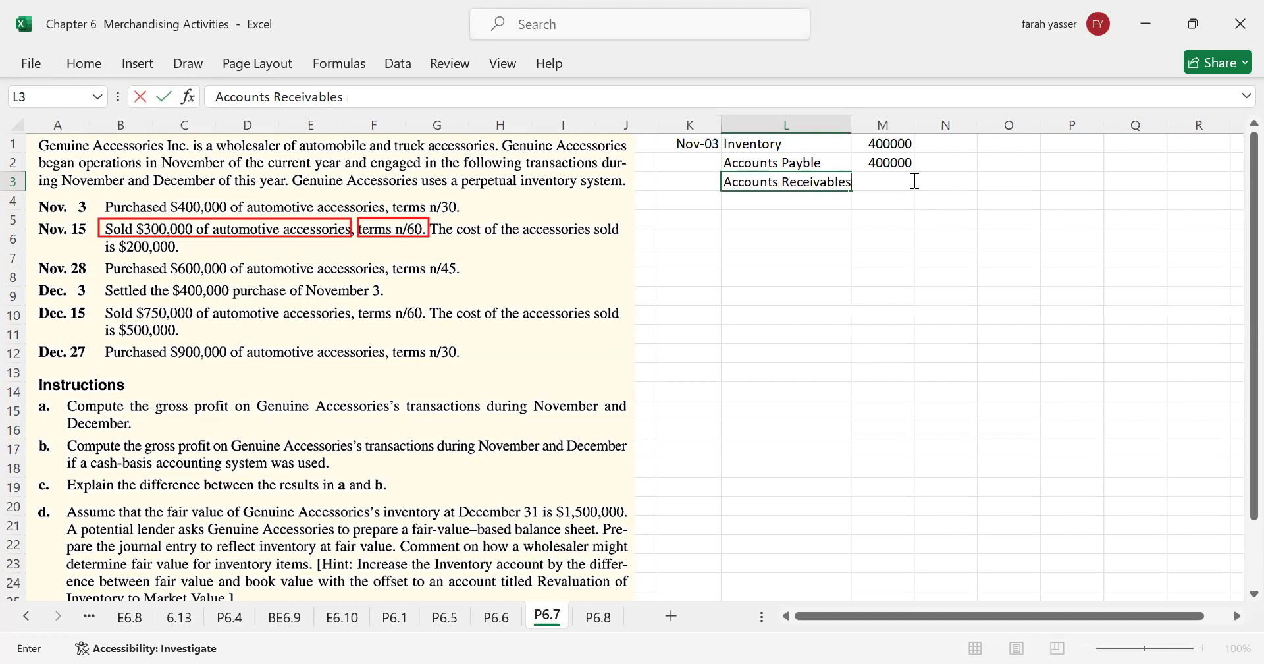
{"action": "key", "text": "F2"}
{"action": "key", "text": "Return"}
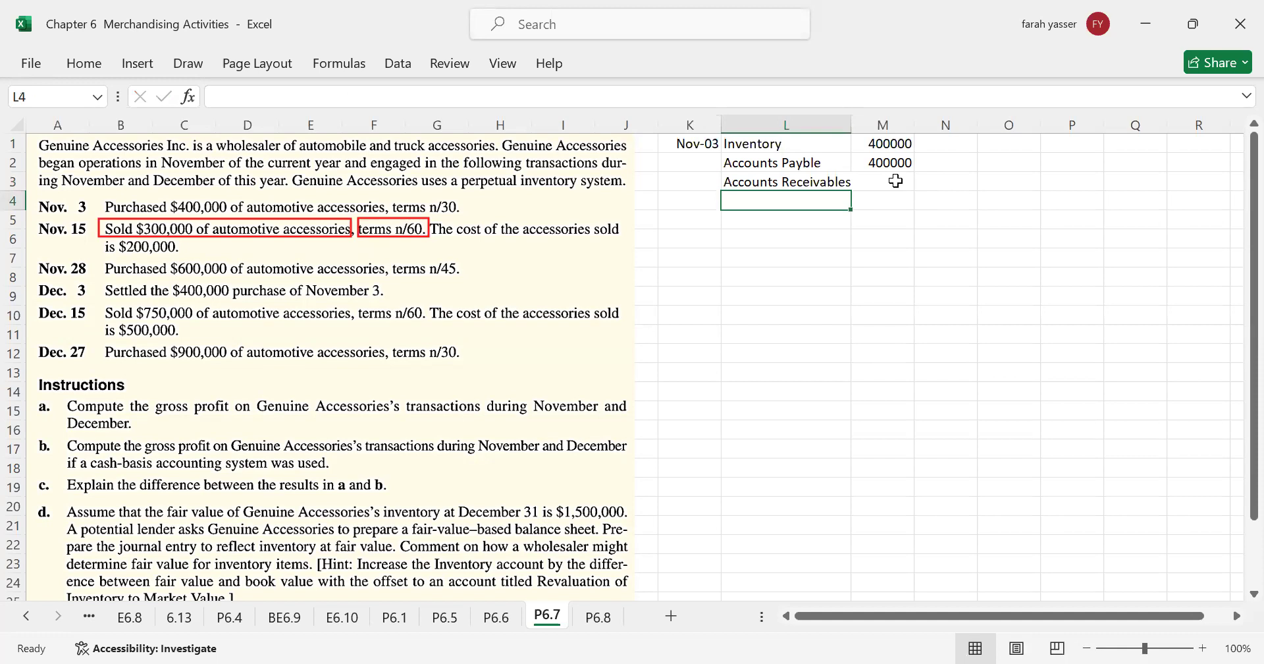
{"action": "left_click", "coordinate": [880, 181]}
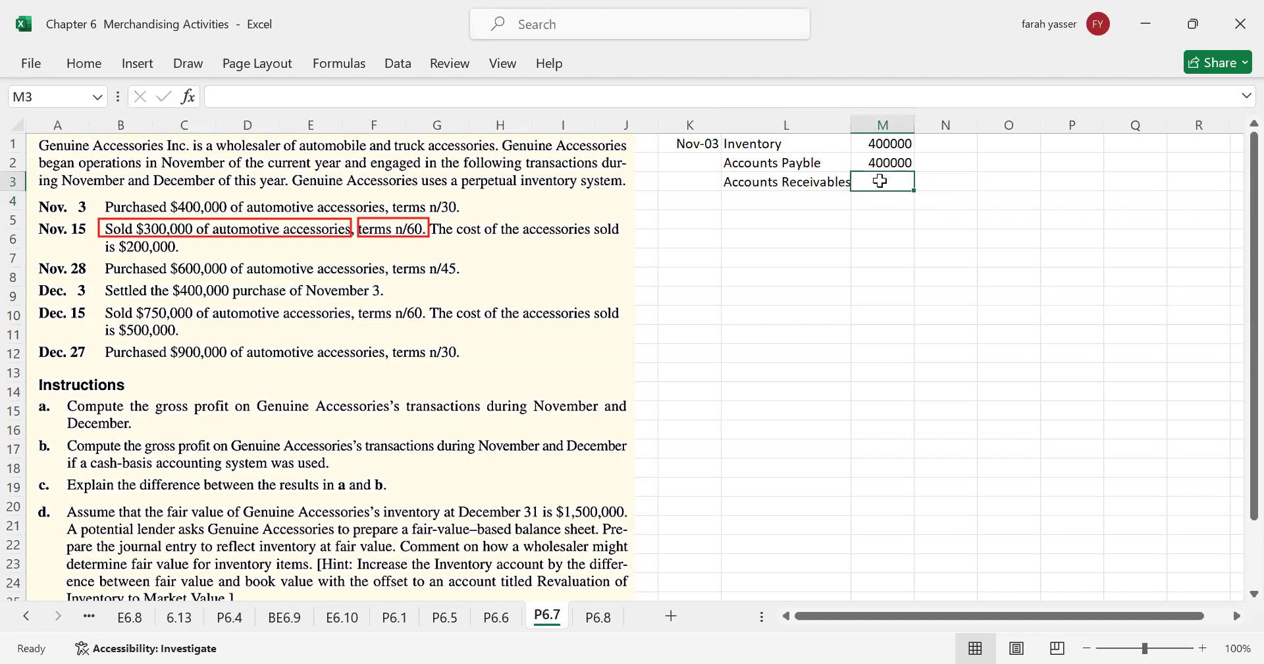
{"action": "type", "text": "3000"}
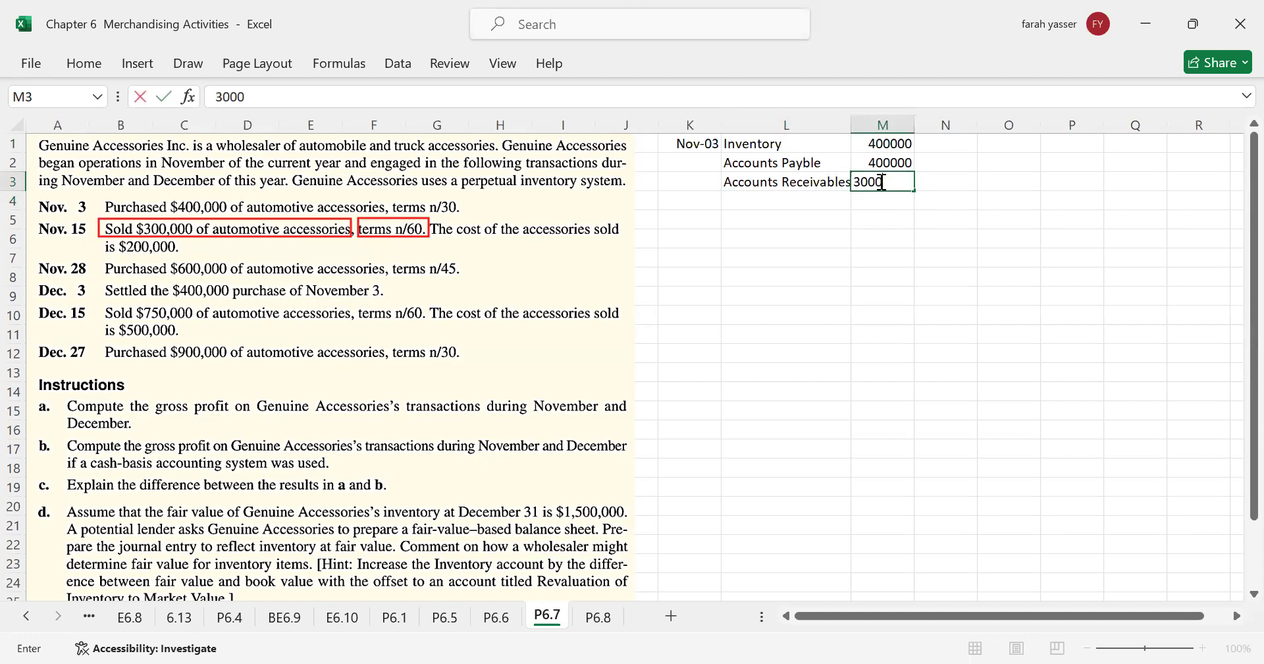
{"action": "type", "text": "00"}
{"action": "key", "text": "Return"}
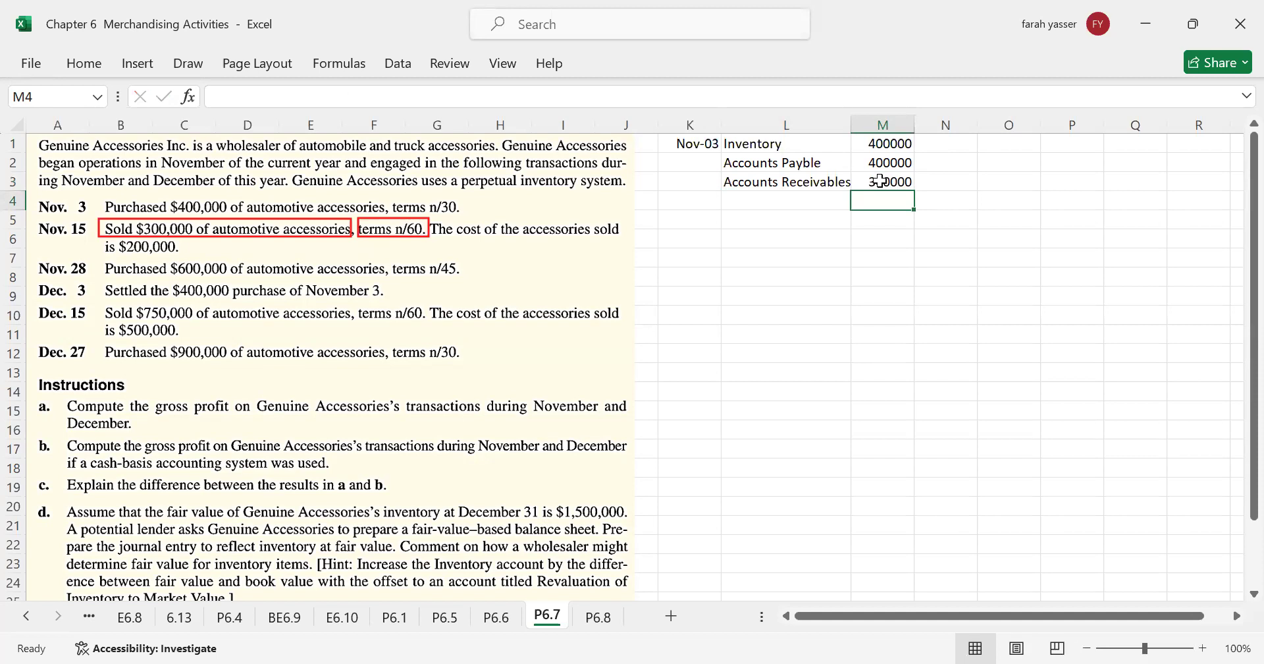
Enter the sale's credit line: Sales in L4 and 300000 in M4.
{"action": "key", "text": "Left"}
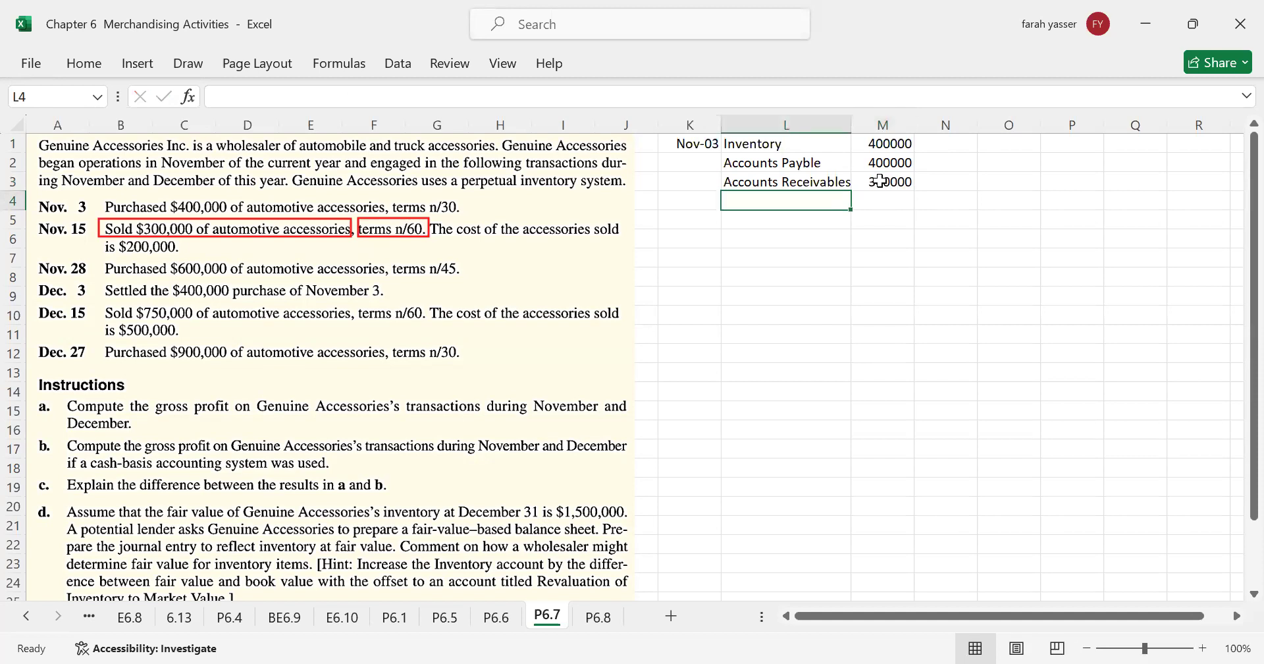
{"action": "type", "text": "Sales"}
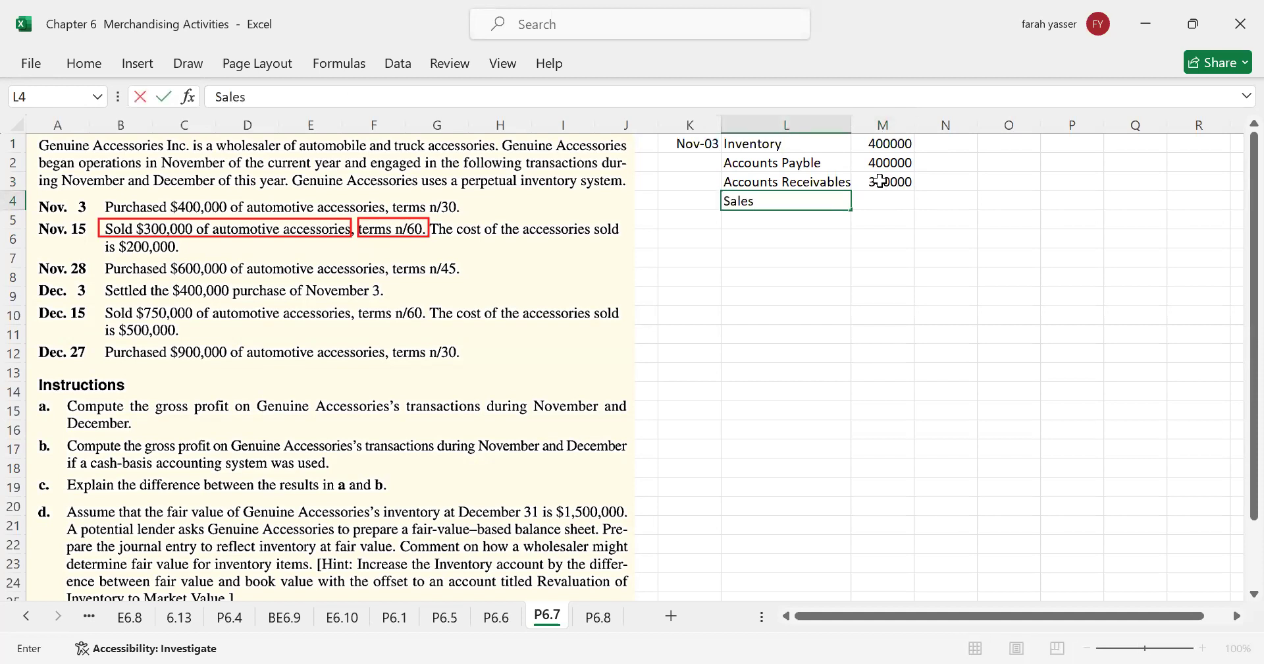
{"action": "key", "text": "Right"}
{"action": "type", "text": "300000"}
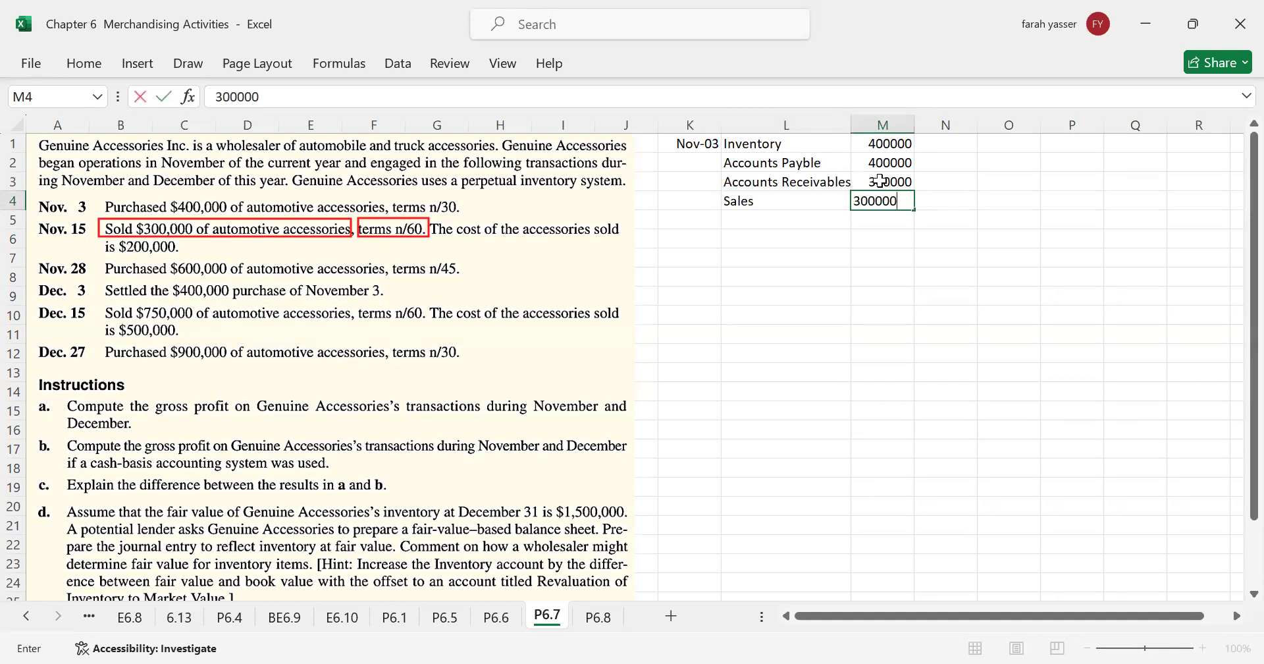
{"action": "key", "text": "Return"}
Replace the red outlines with ones around the November 15 statement that the accessories sold cost $200,000.
{"action": "left_click_drag", "start_coordinate": [881, 181], "coordinate": [564, 243]}
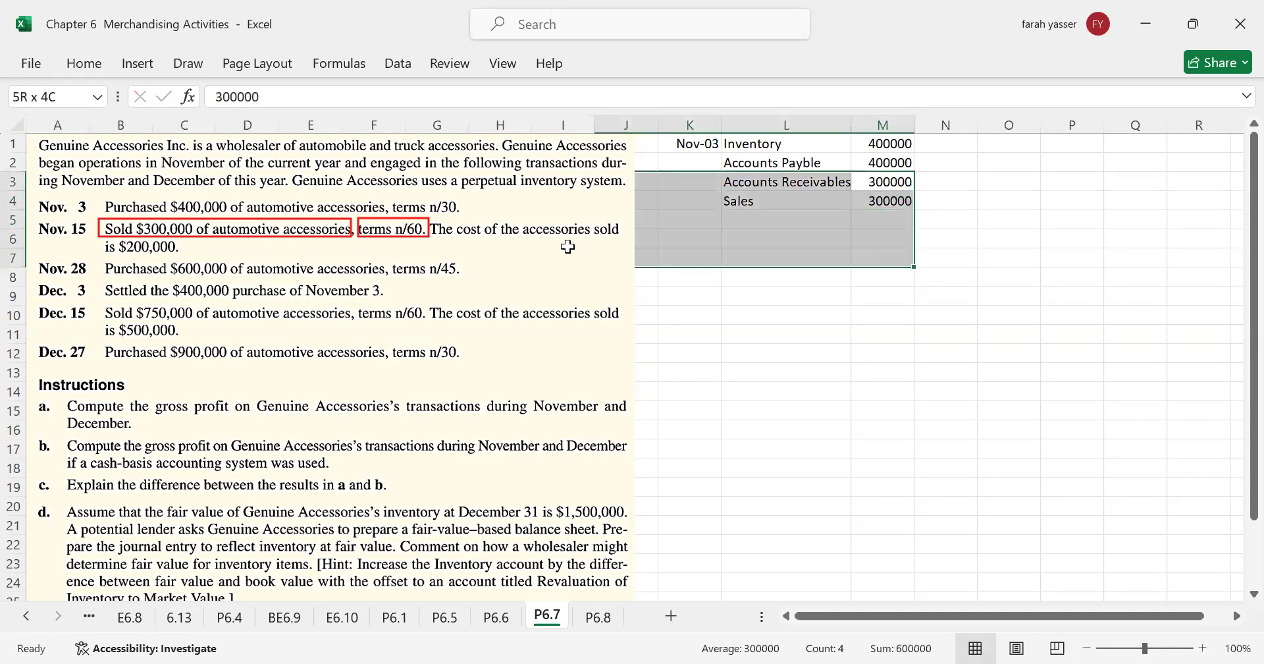
{"action": "left_click", "coordinate": [454, 228]}
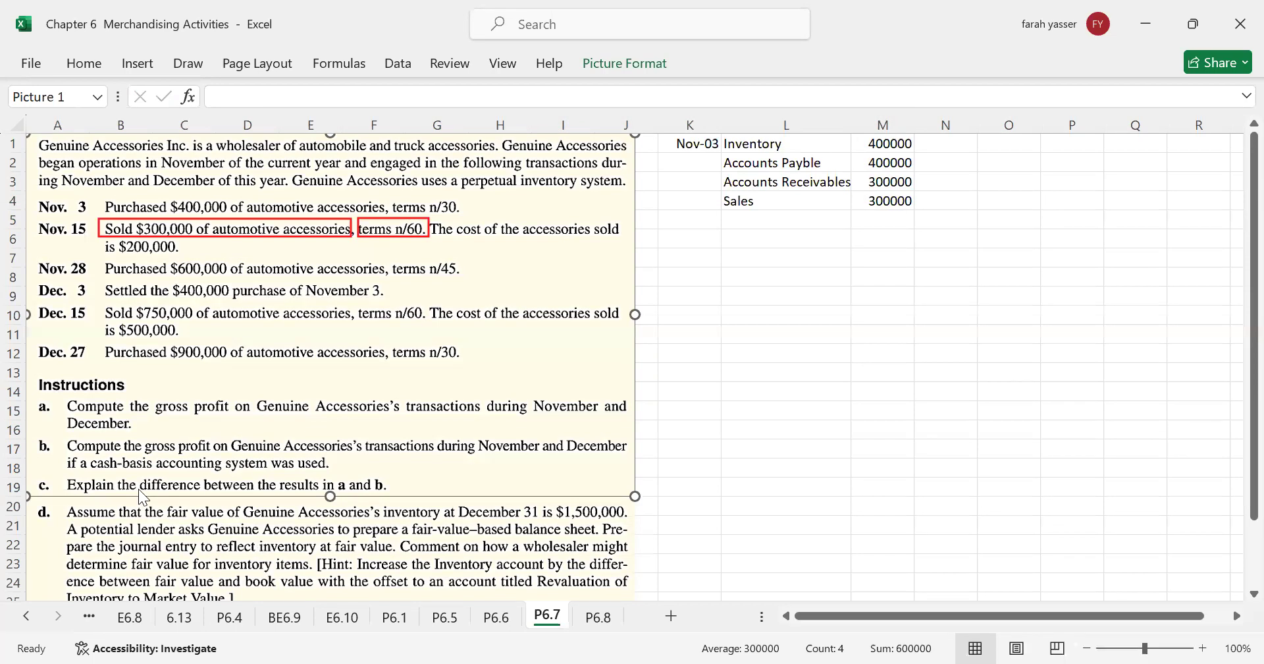
{"action": "key", "text": "ctrl+2"}
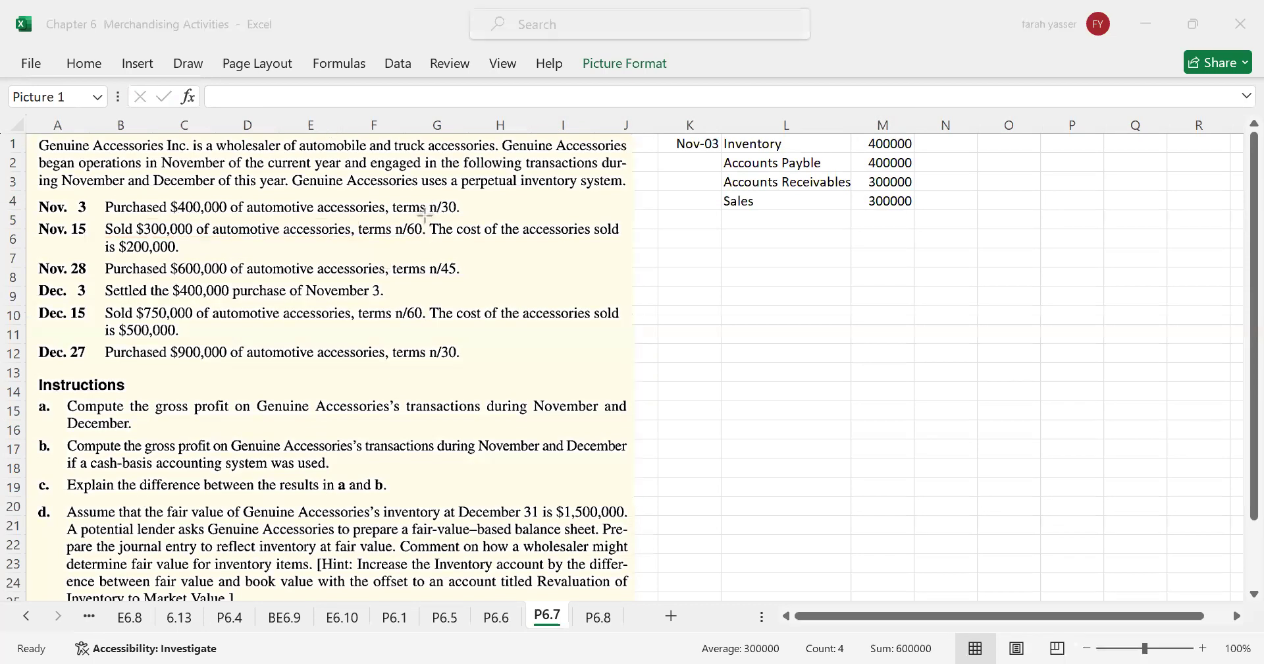
{"action": "left_click_drag", "start_coordinate": [424, 216], "coordinate": [627, 243]}
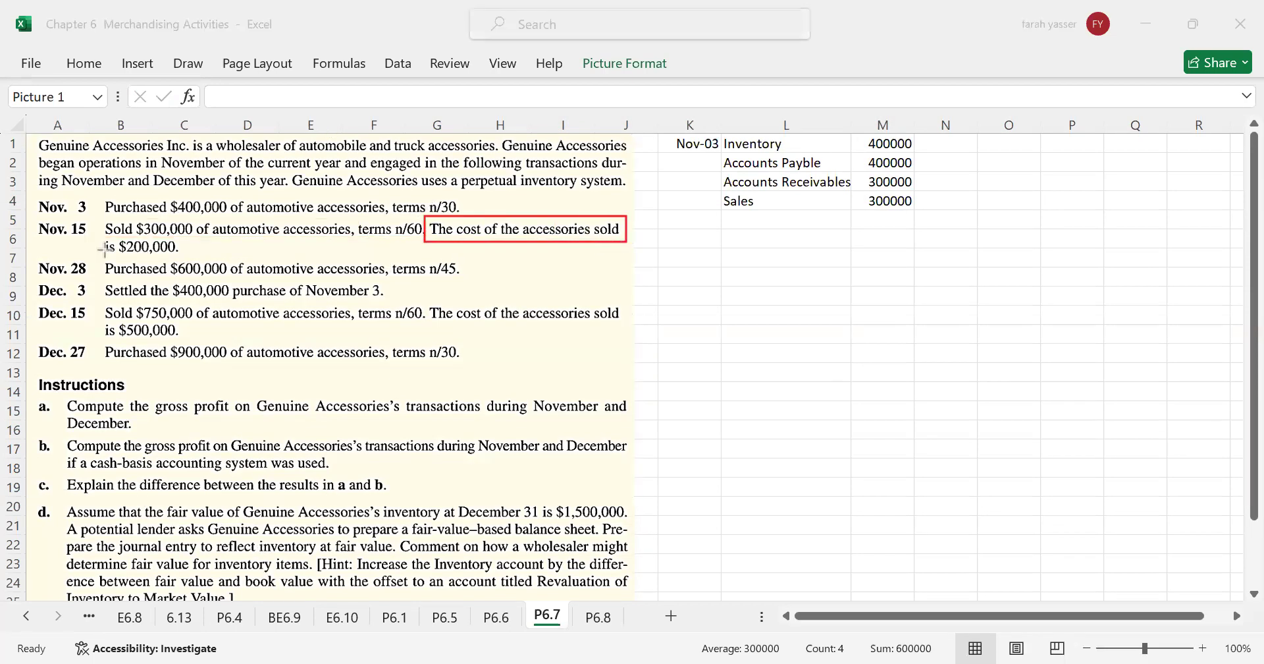
{"action": "left_click_drag", "start_coordinate": [95, 237], "coordinate": [225, 256]}
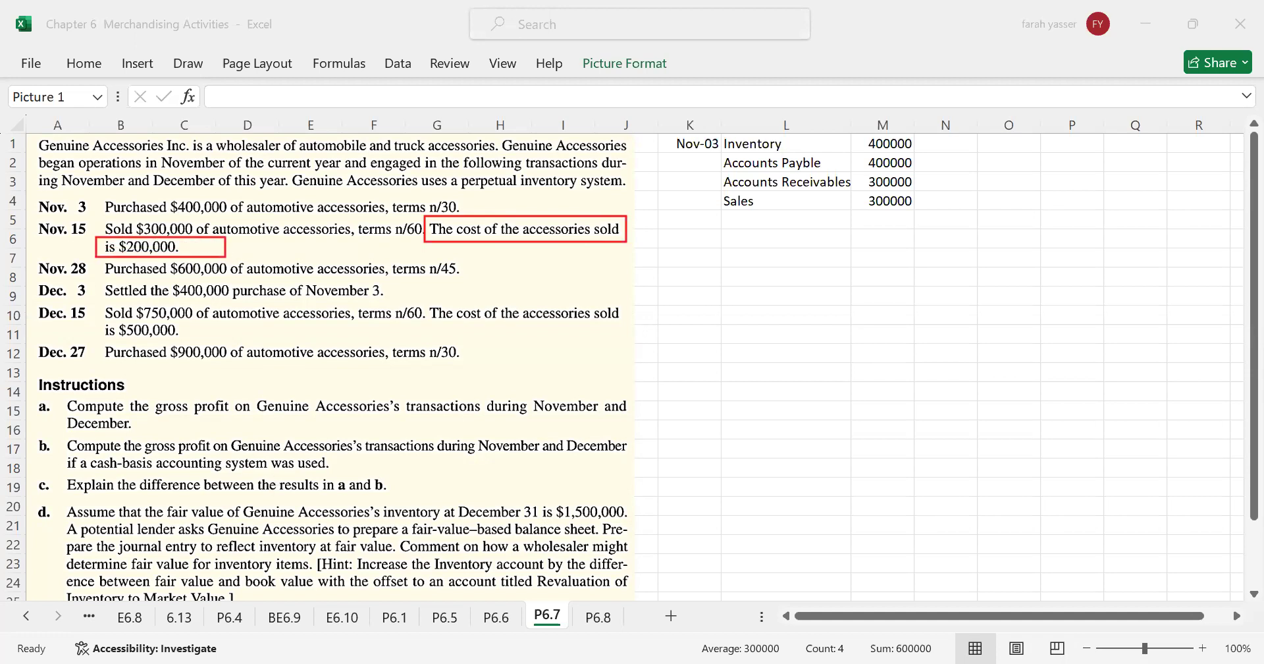
Enter the November 15 cost line: Cost of goods sold in L5 and 200000 in M5.
{"action": "left_click", "coordinate": [755, 220]}
{"action": "type", "text": "Cost of goods"}
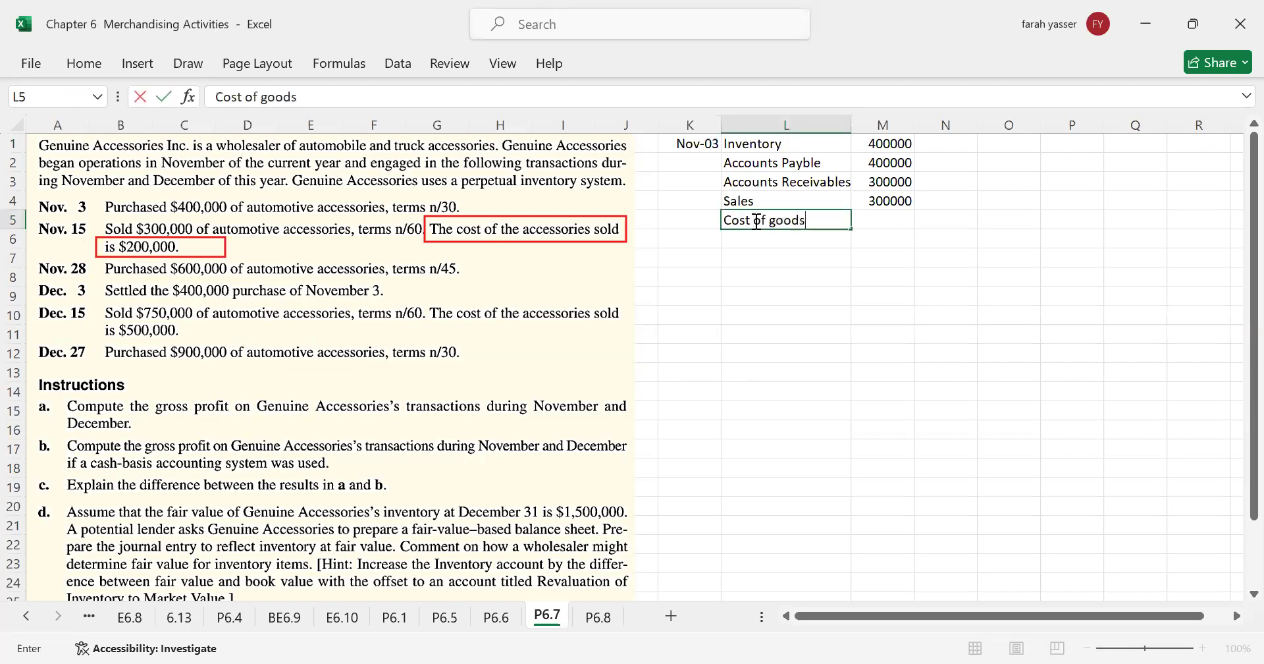
{"action": "type", "text": " sold"}
{"action": "key", "text": "Tab"}
{"action": "type", "text": "+"}
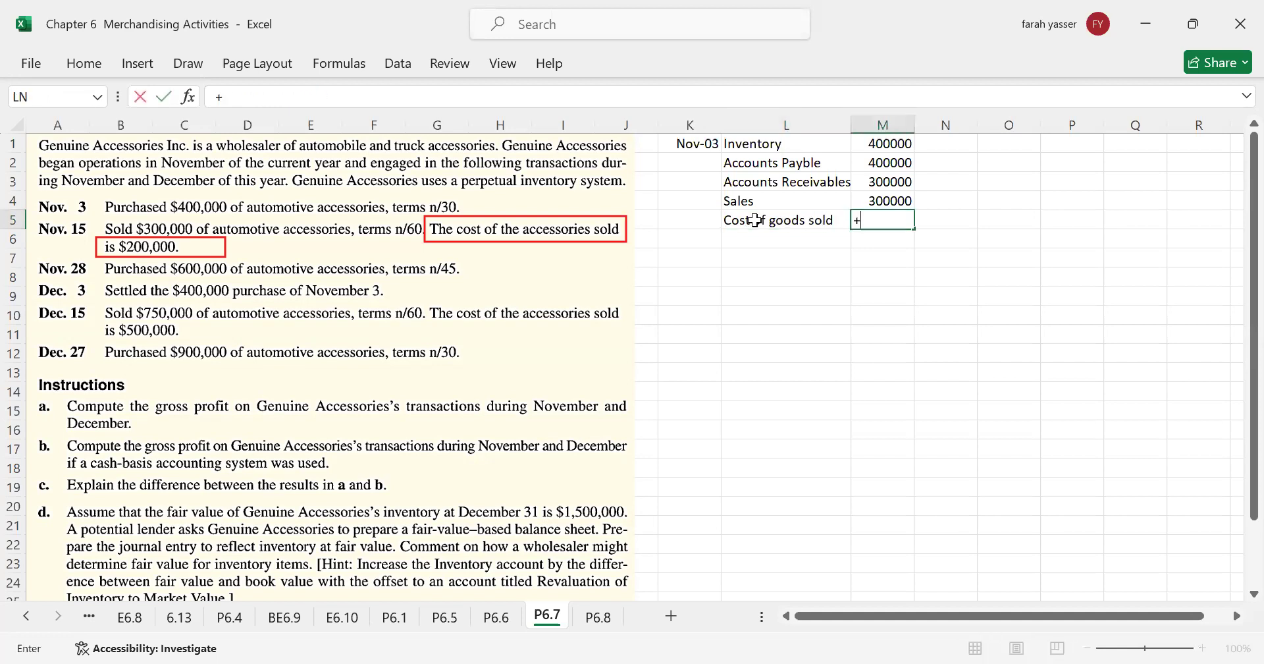
{"action": "type", "text": "200000"}
{"action": "key", "text": "Return"}
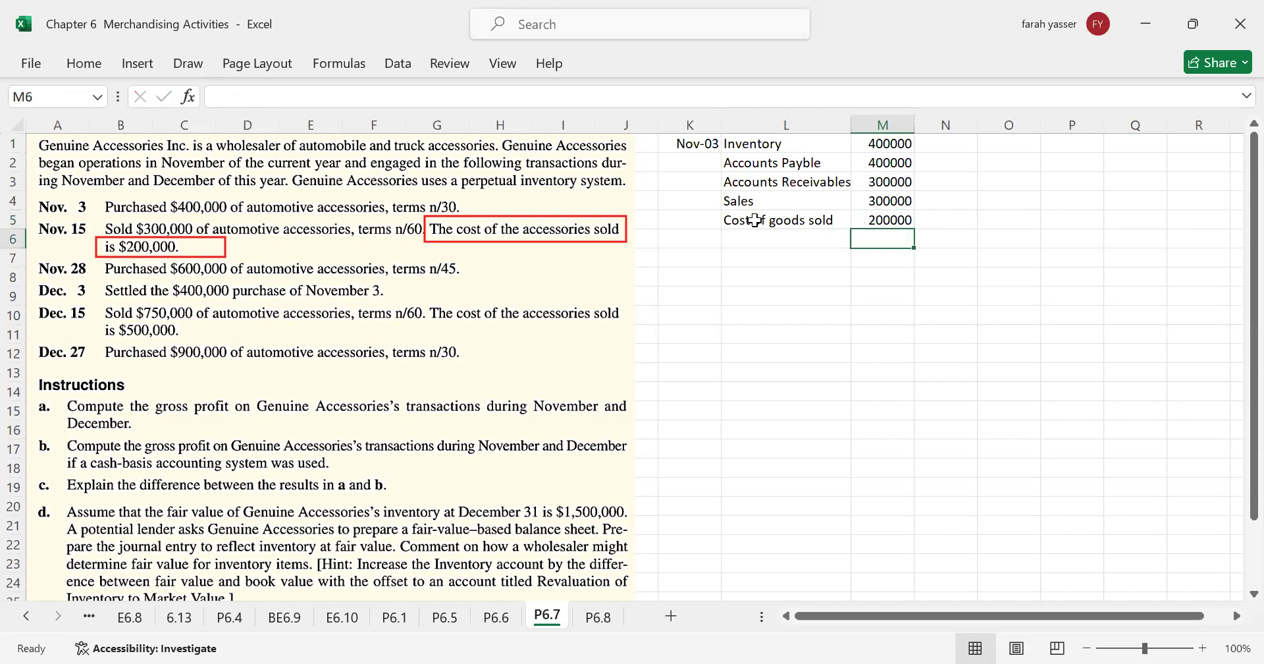
{"action": "left_click", "coordinate": [886, 147]}
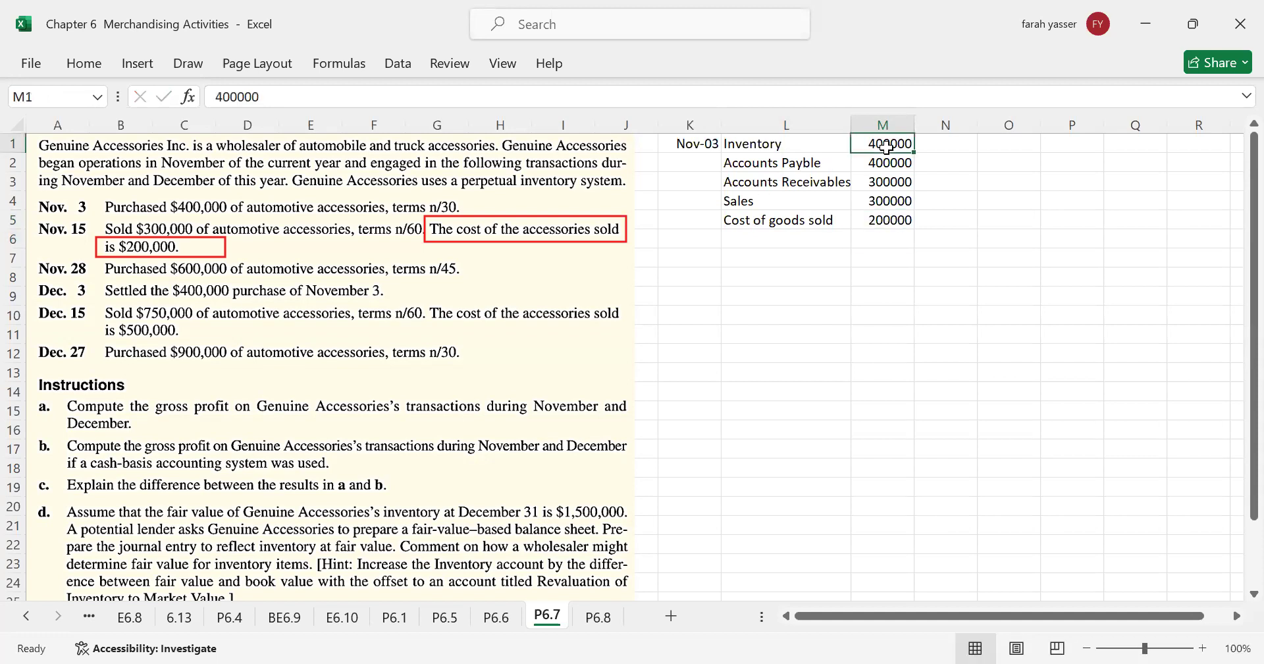
{"action": "double_click", "coordinate": [887, 147]}
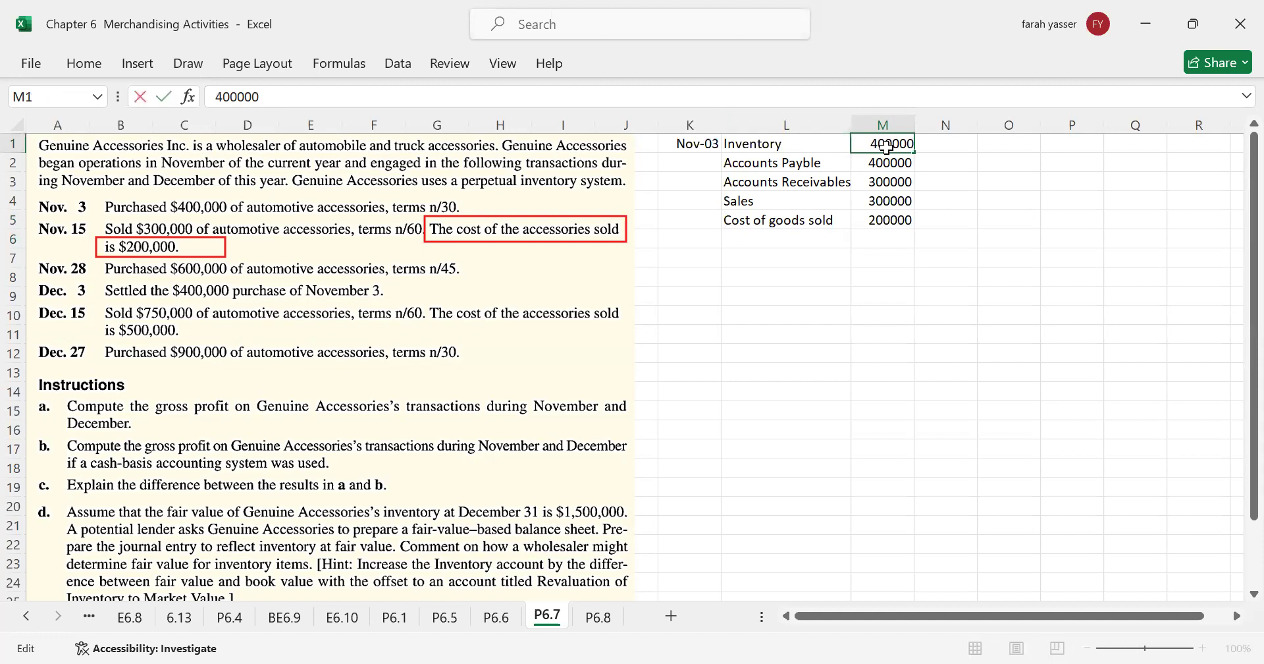
{"action": "type", "text": "-200000"}
{"action": "key", "text": "Return"}
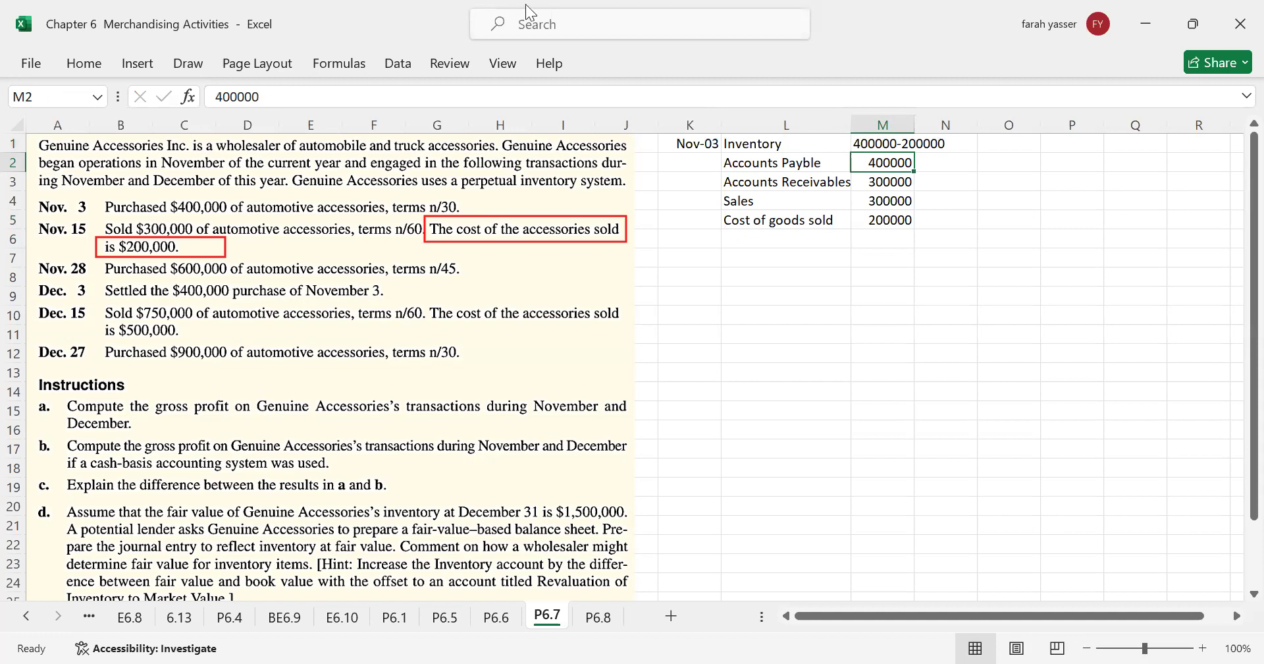
{"action": "left_click", "coordinate": [884, 142]}
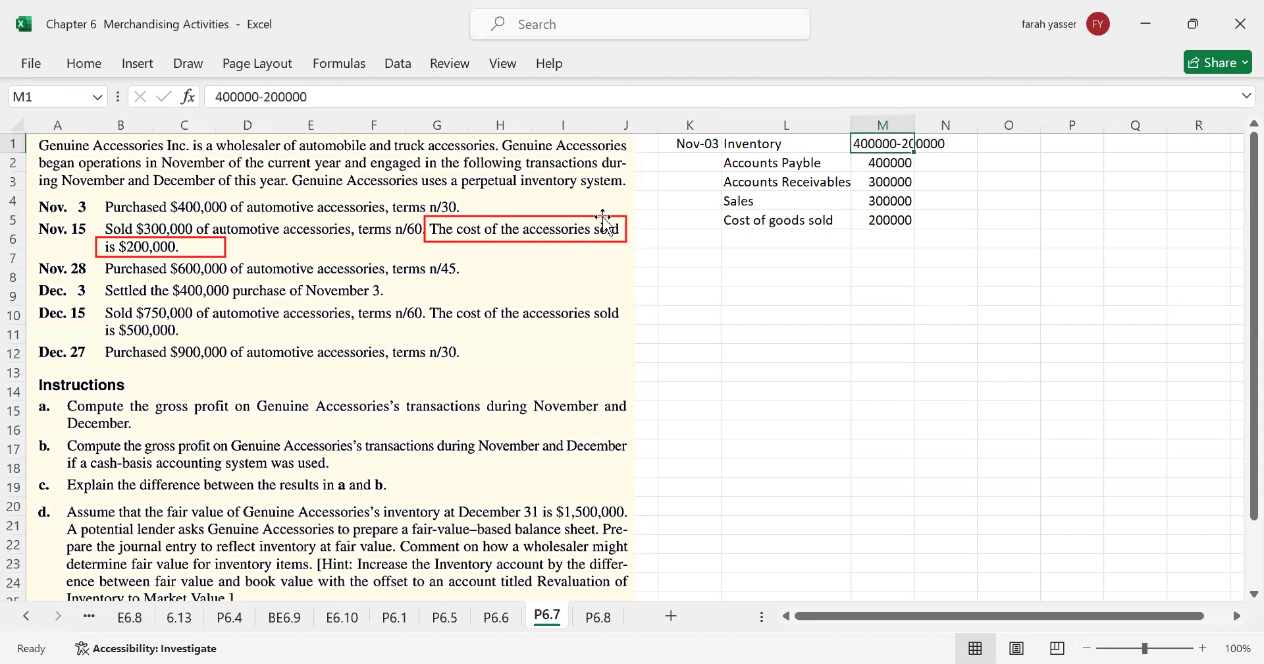
Delete the November 3 date from K1 beside the Inventory line.
{"action": "left_click", "coordinate": [698, 145]}
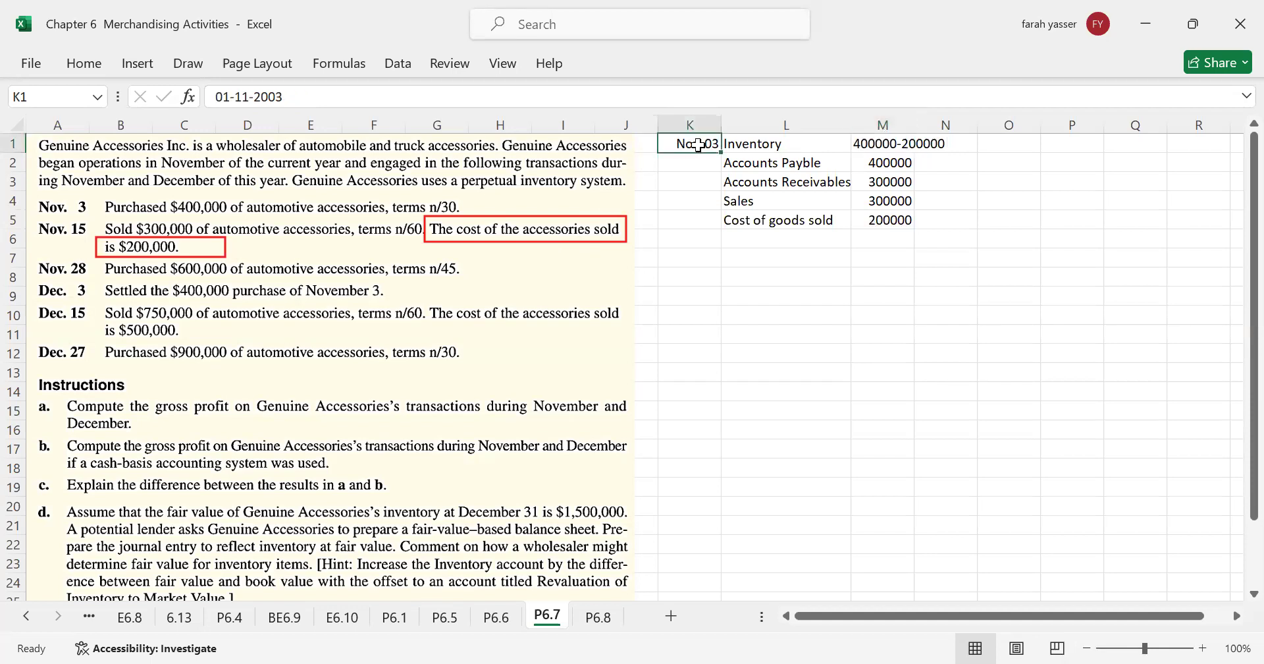
{"action": "key", "text": "BackSpace"}
{"action": "key", "text": "Return"}
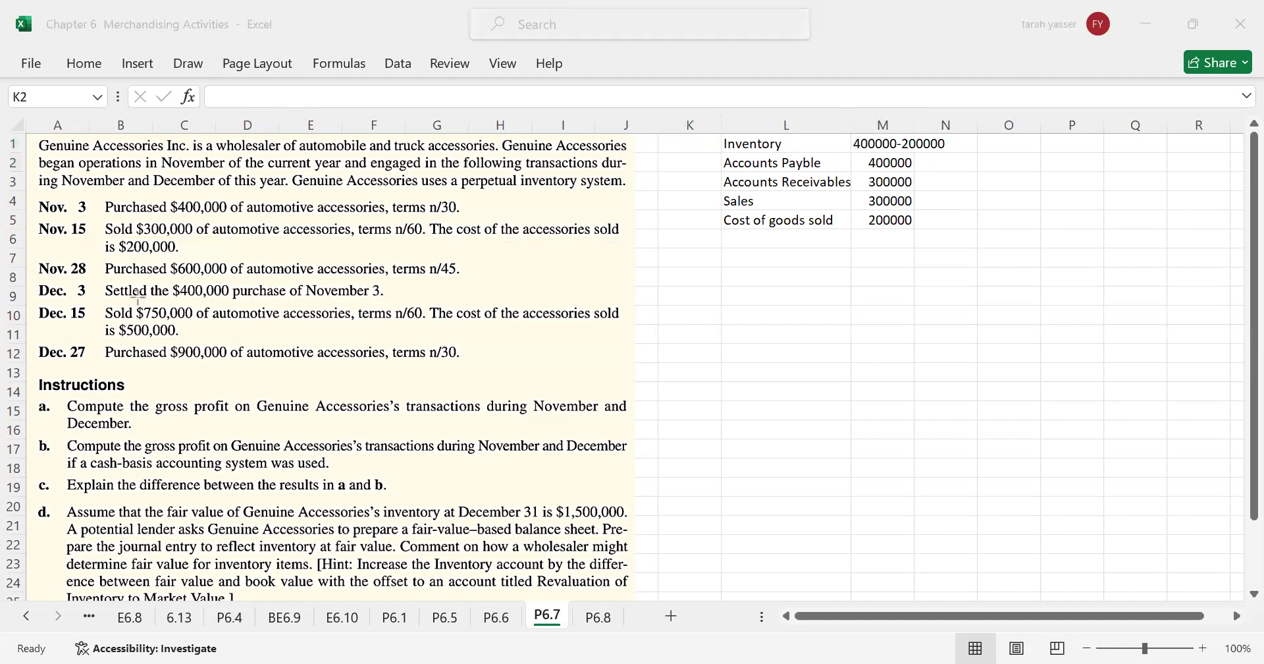
Outline the November 28 purchase and its n/45 terms in red, and append +600000 to the Inventory amount in M1.
{"action": "mouse_move", "coordinate": [101, 257]}
{"action": "left_mouse_down"}
{"action": "mouse_move", "coordinate": [165, 280]}
{"action": "mouse_move", "coordinate": [483, 275]}
{"action": "left_mouse_up"}
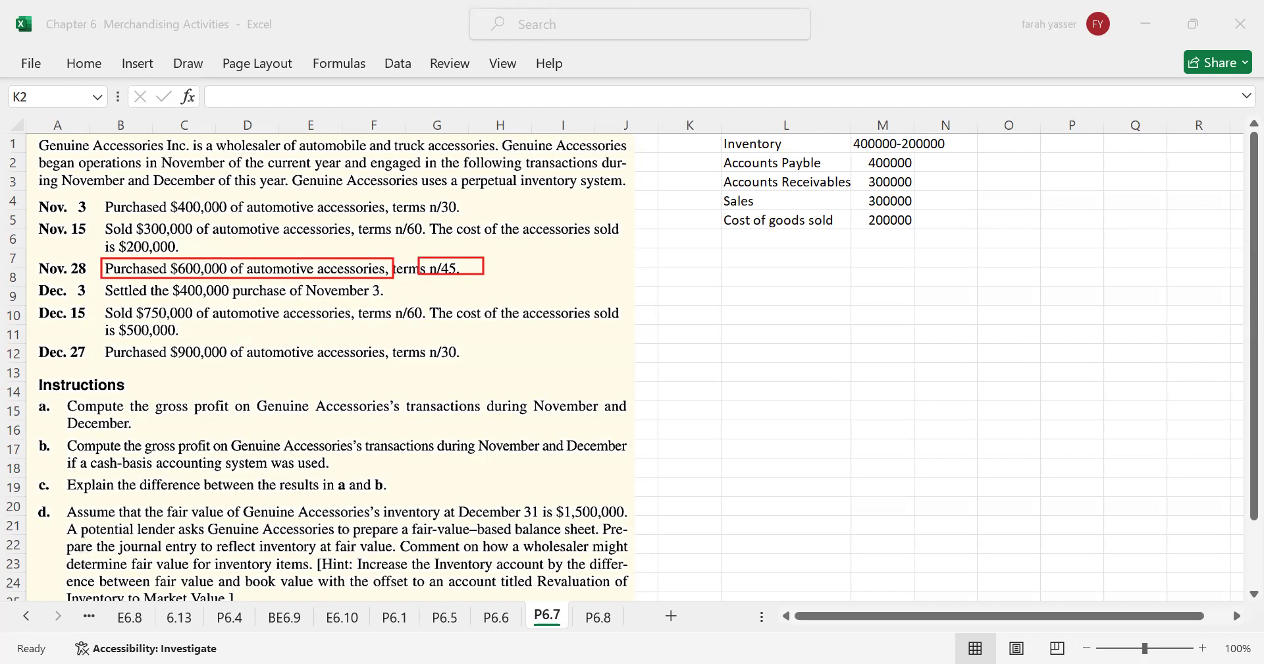
{"action": "left_click", "coordinate": [876, 144]}
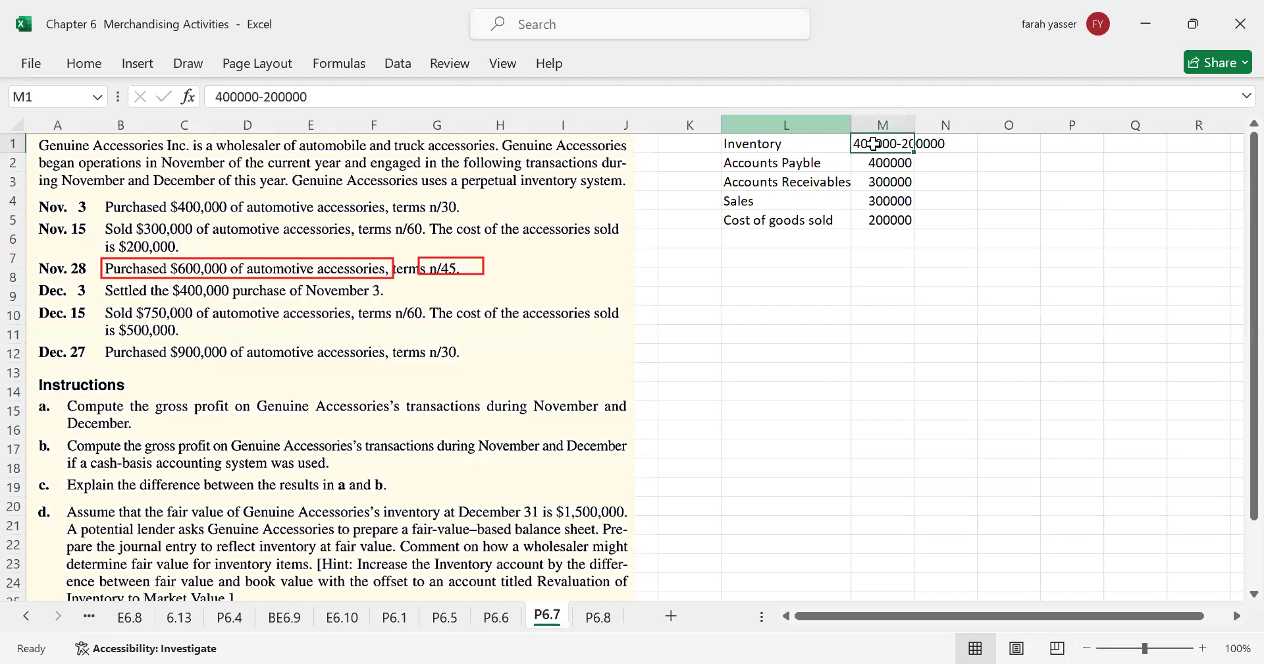
{"action": "left_click", "coordinate": [368, 96]}
{"action": "type", "text": "+"}
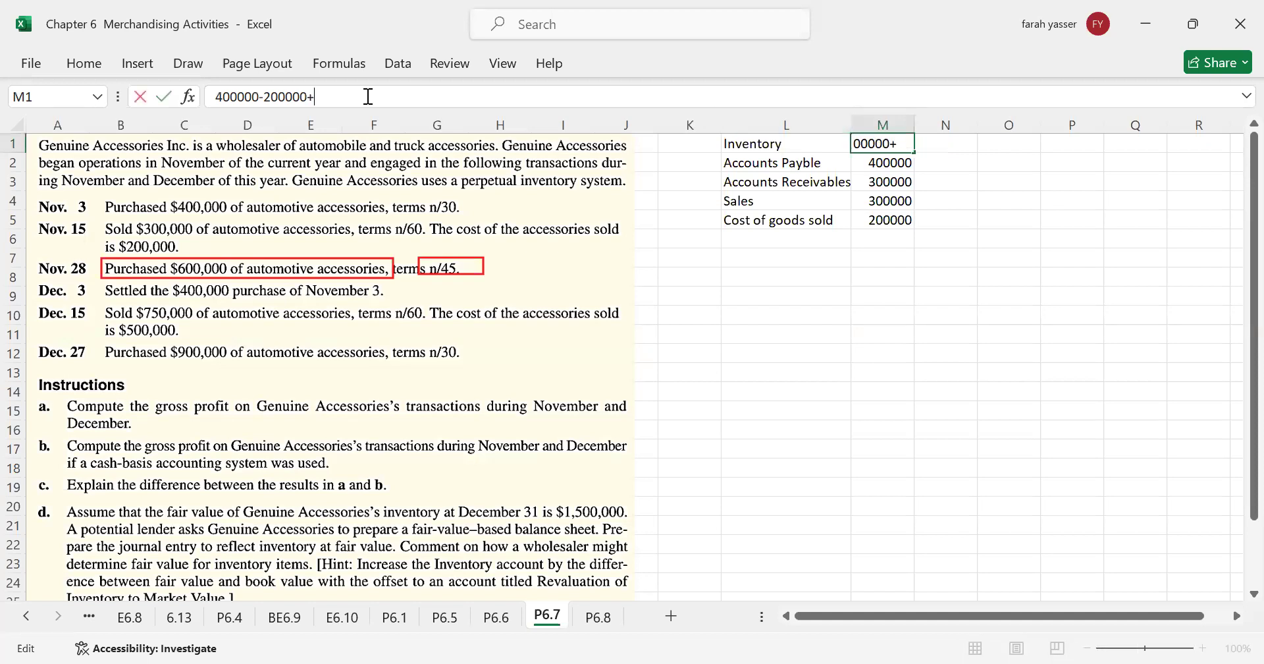
{"action": "type", "text": "600000"}
{"action": "key", "text": "Return"}
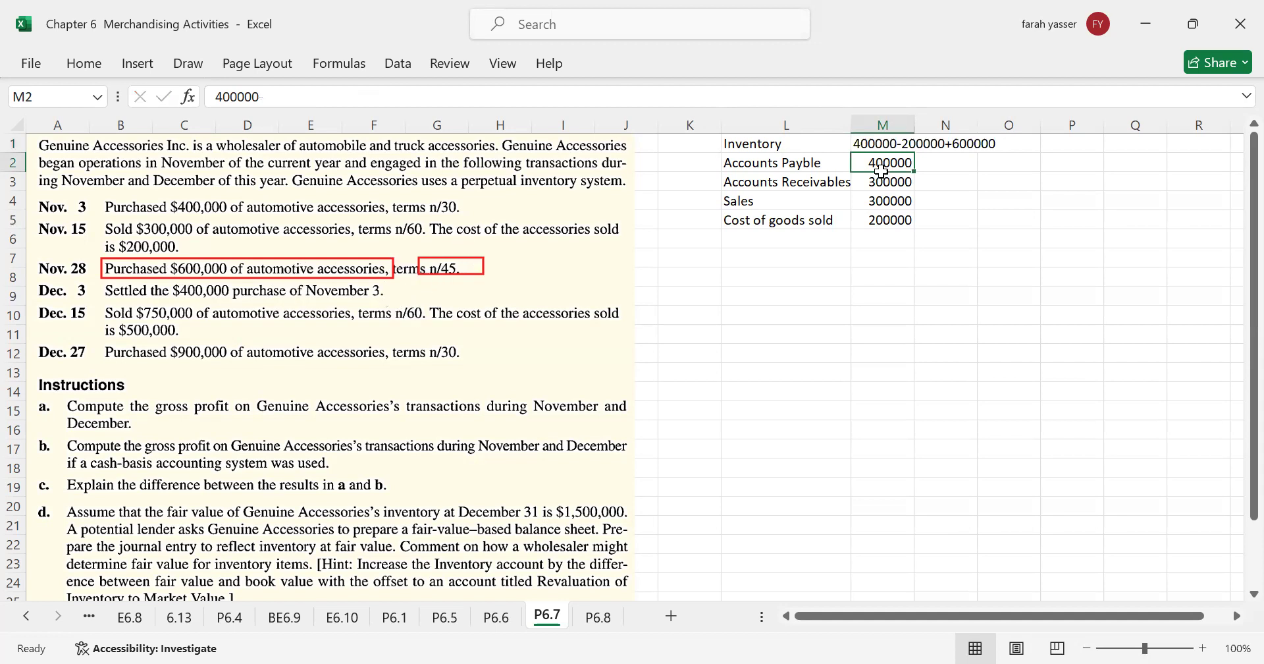
Append +600000 to the Accounts Payble amount in M2 for the November 28 purchase on credit.
{"action": "left_click", "coordinate": [305, 96]}
{"action": "type", "text": "+"}
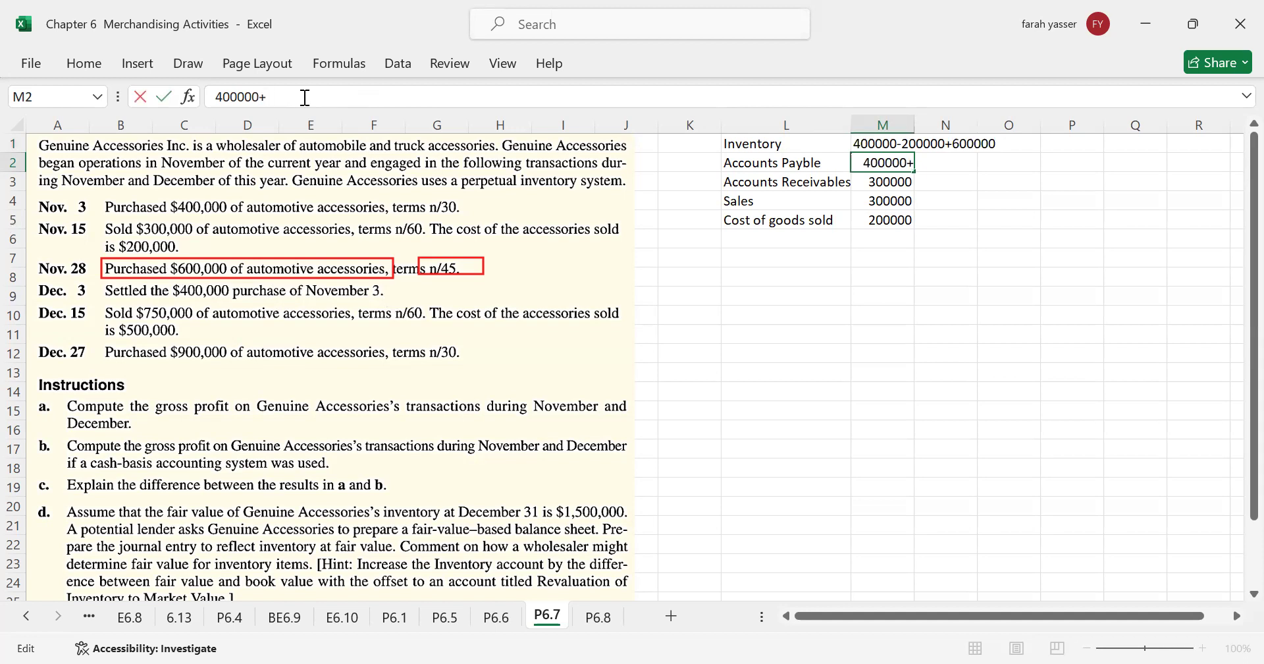
{"action": "type", "text": "600000"}
{"action": "key", "text": "Return"}
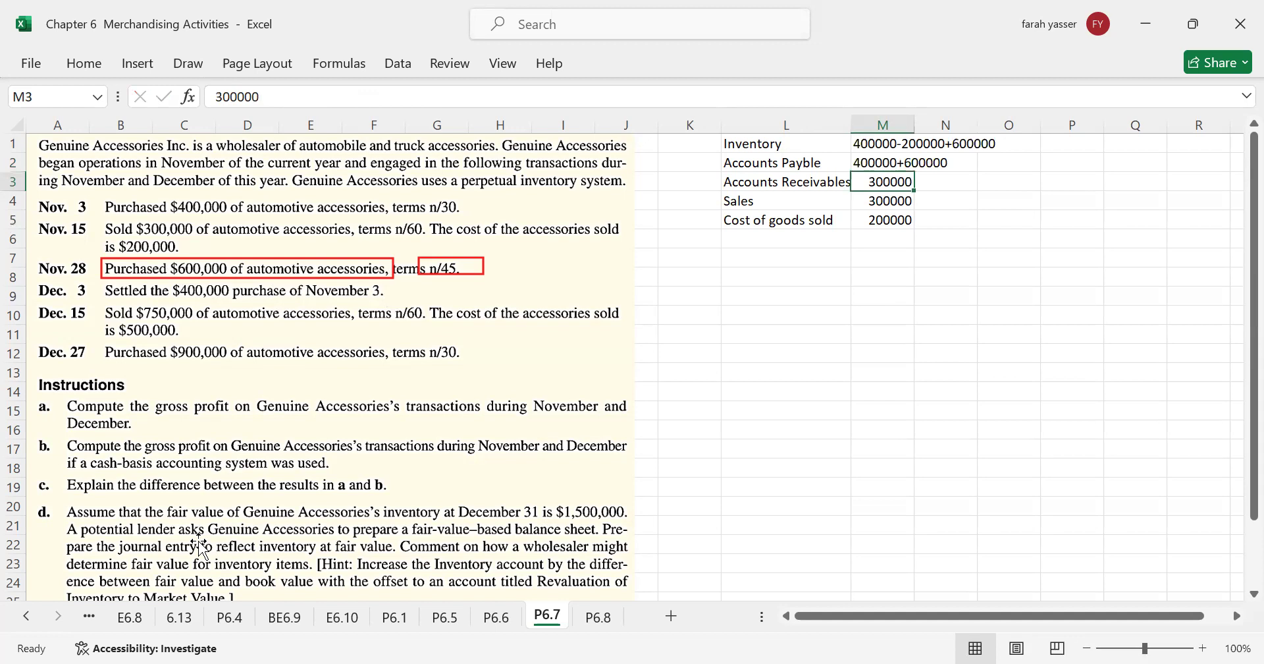
Replace the red outlines with ones around the November 3 purchase of $400,000 and its December 3 settlement.
{"action": "key", "text": "Escape"}
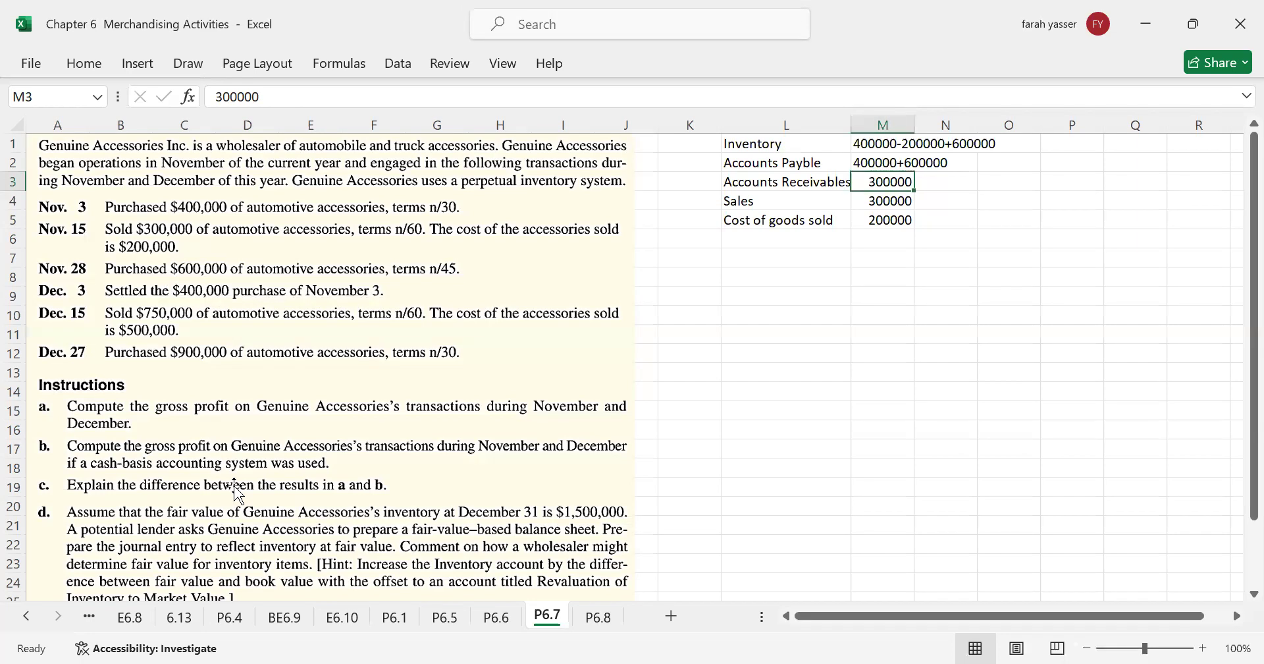
{"action": "left_click_drag", "start_coordinate": [98, 195], "coordinate": [278, 214]}
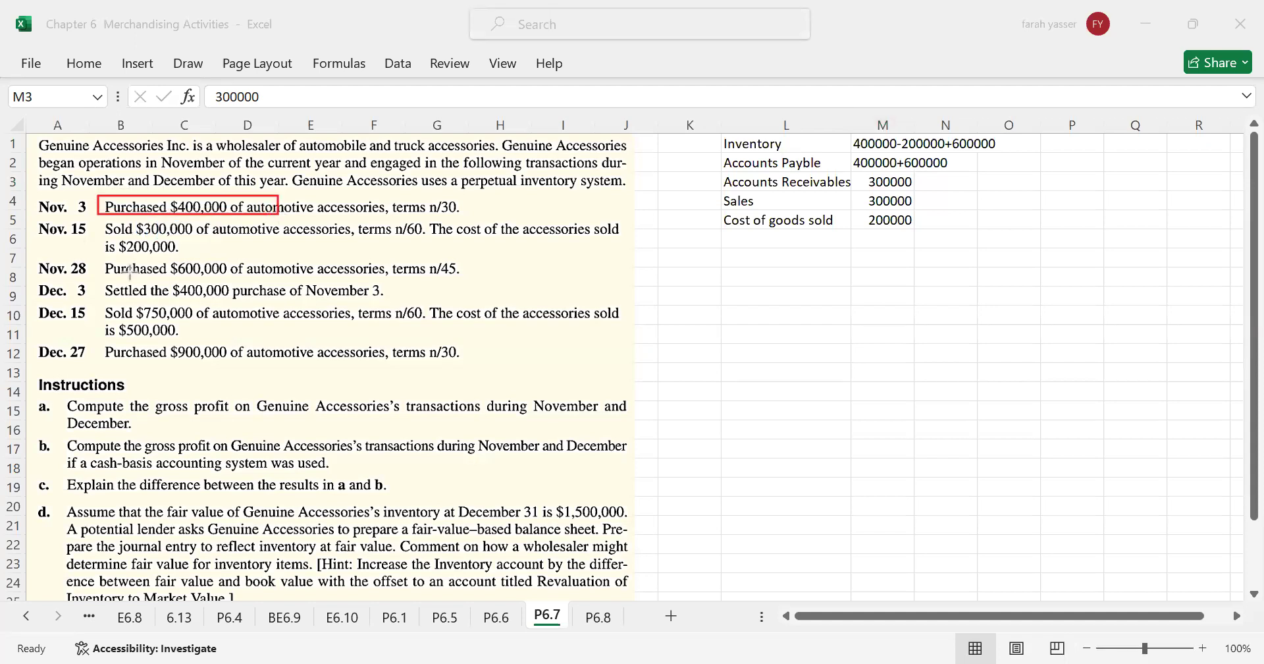
{"action": "left_click_drag", "start_coordinate": [97, 261], "coordinate": [266, 277]}
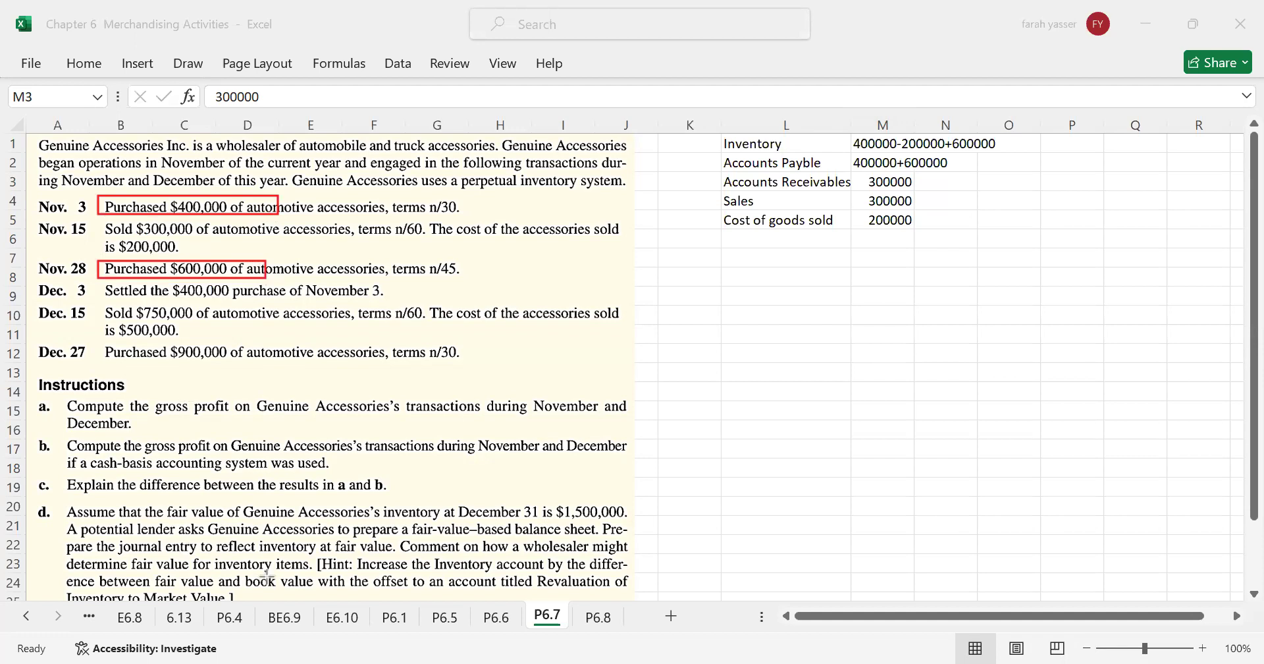
{"action": "key", "text": "ctrl+z"}
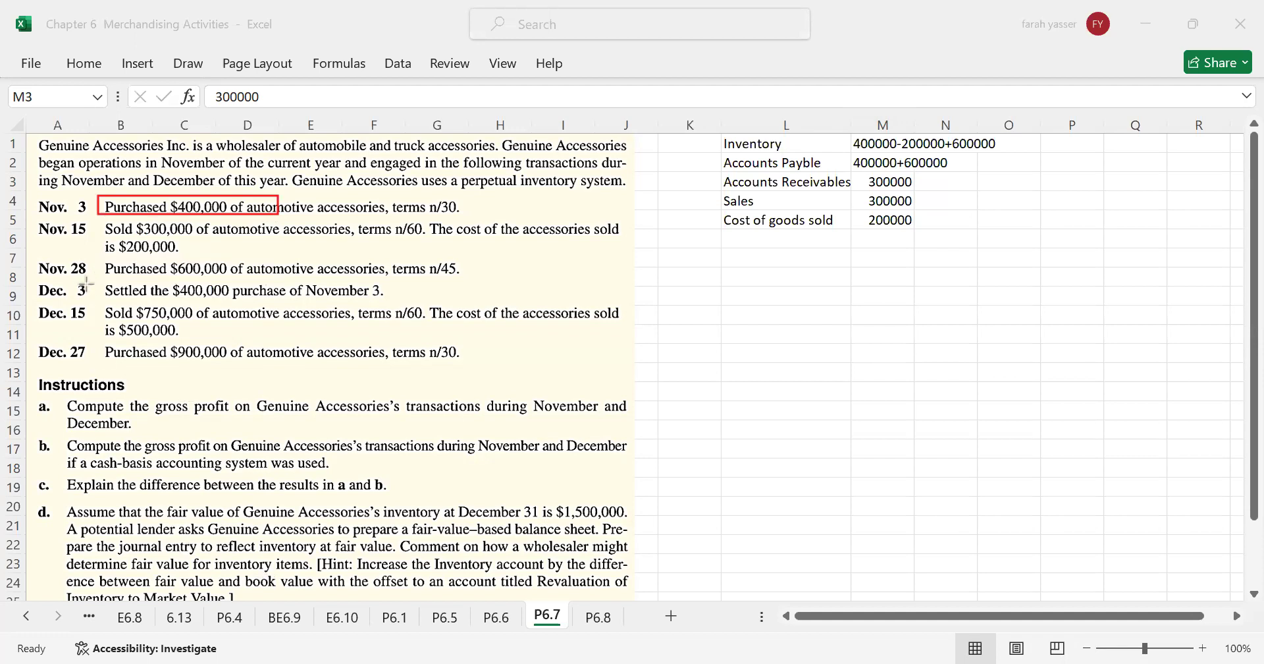
{"action": "left_click_drag", "start_coordinate": [86, 283], "coordinate": [294, 300]}
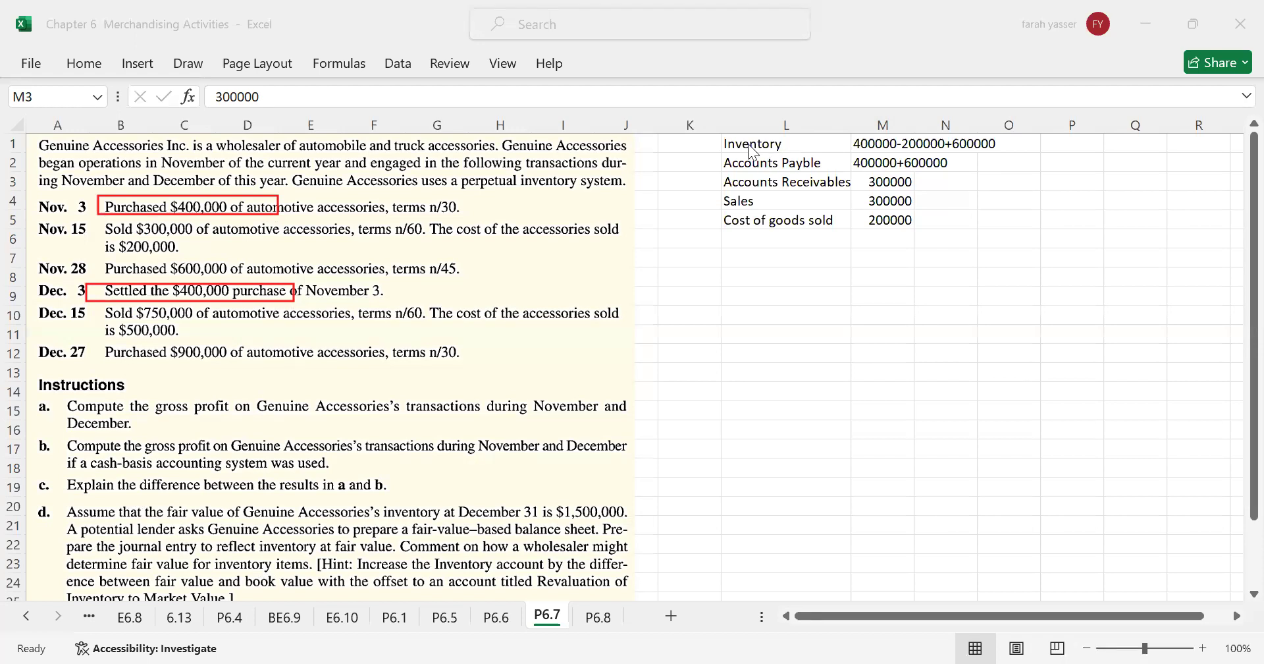
Append -400000 to the Accounts Payble amount in M2 for the December 3 settlement.
{"action": "left_click", "coordinate": [777, 162]}
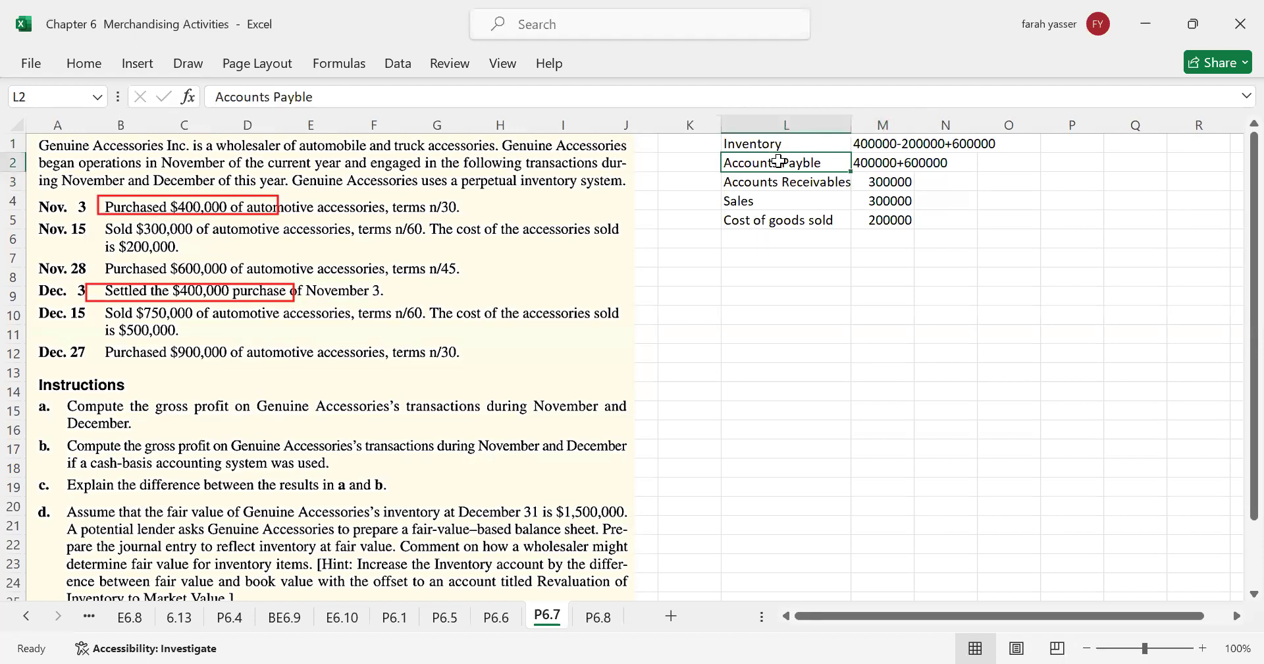
{"action": "left_click", "coordinate": [874, 161]}
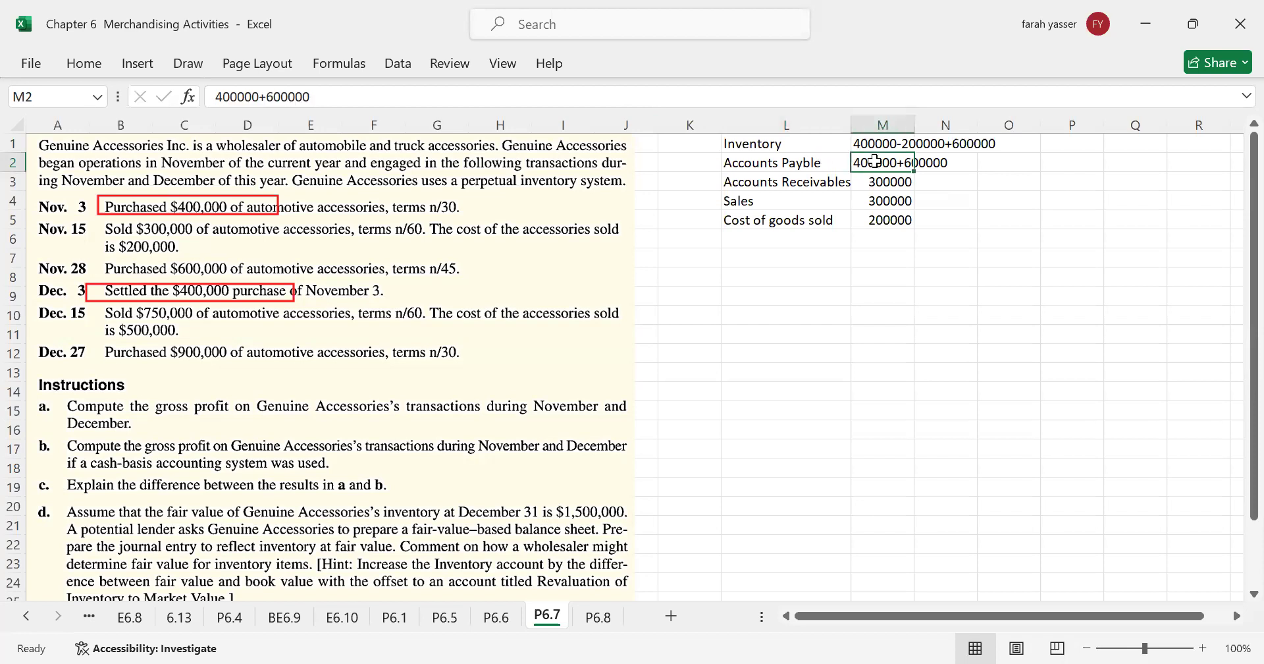
{"action": "left_click", "coordinate": [360, 96]}
{"action": "type", "text": "-4"}
{"action": "type", "text": "00"}
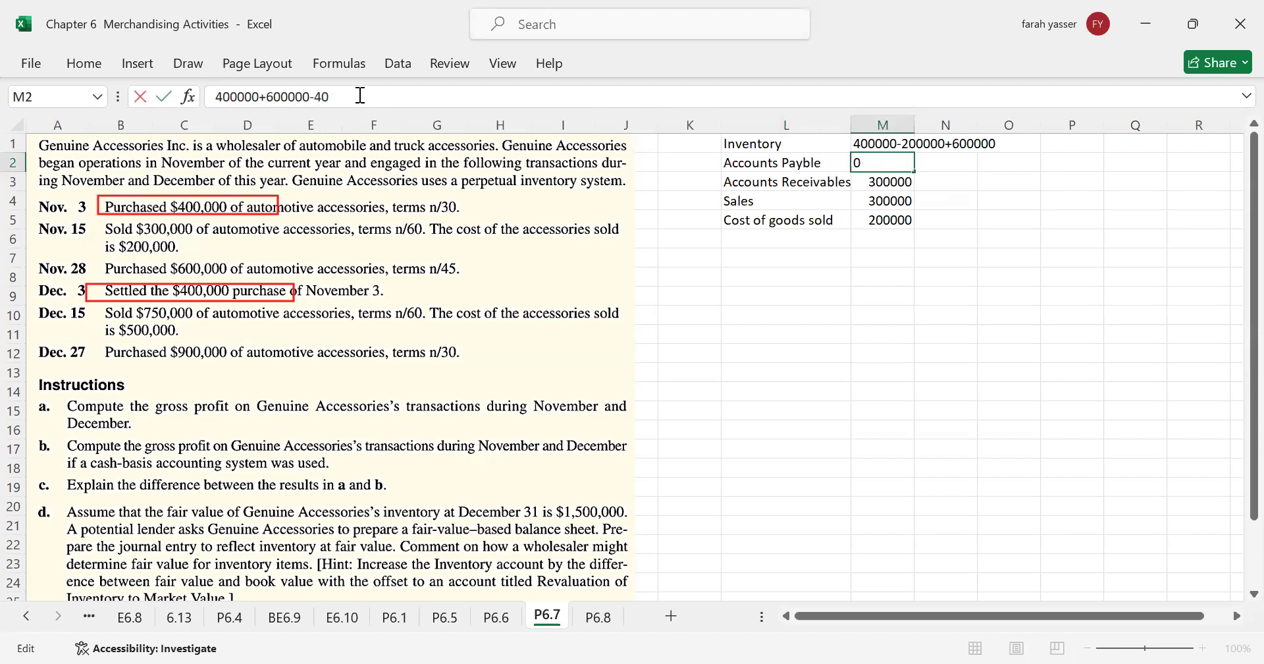
{"action": "type", "text": "000"}
{"action": "key", "text": "Return"}
Add the settlement's cash line: Cash in L6 and -400000 in M6.
{"action": "key", "text": "Return"}
{"action": "key", "text": "Return"}
{"action": "key", "text": "Return"}
{"action": "key", "text": "Left"}
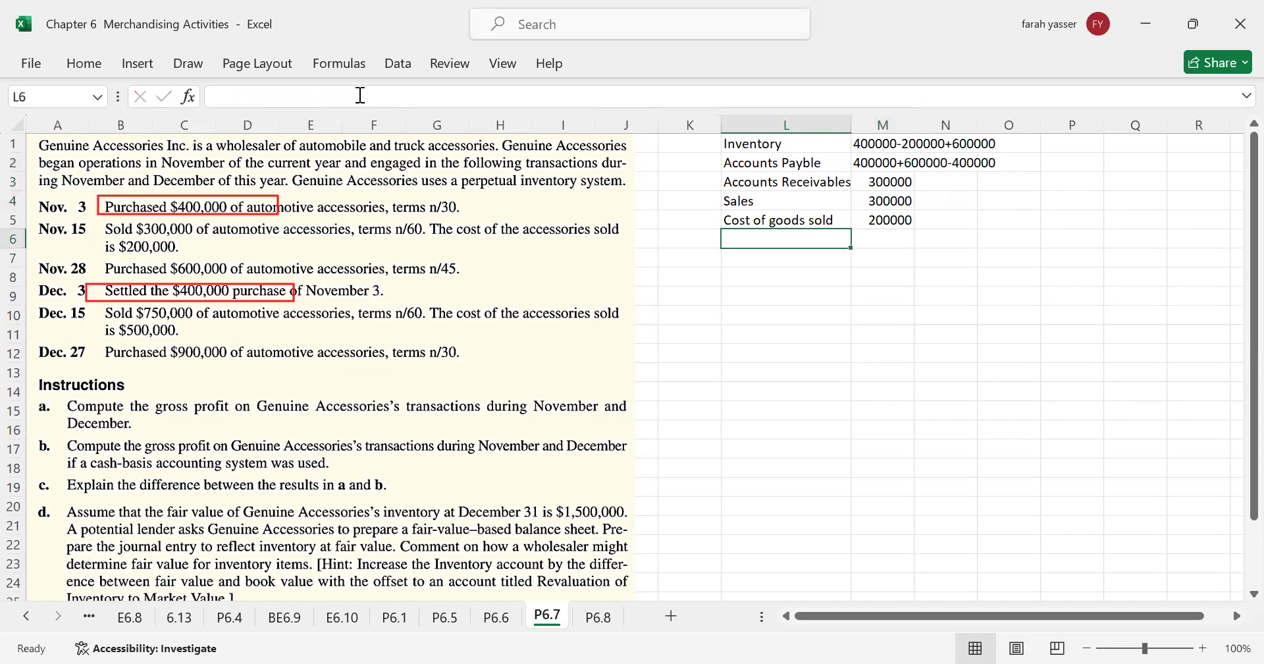
{"action": "type", "text": "C"}
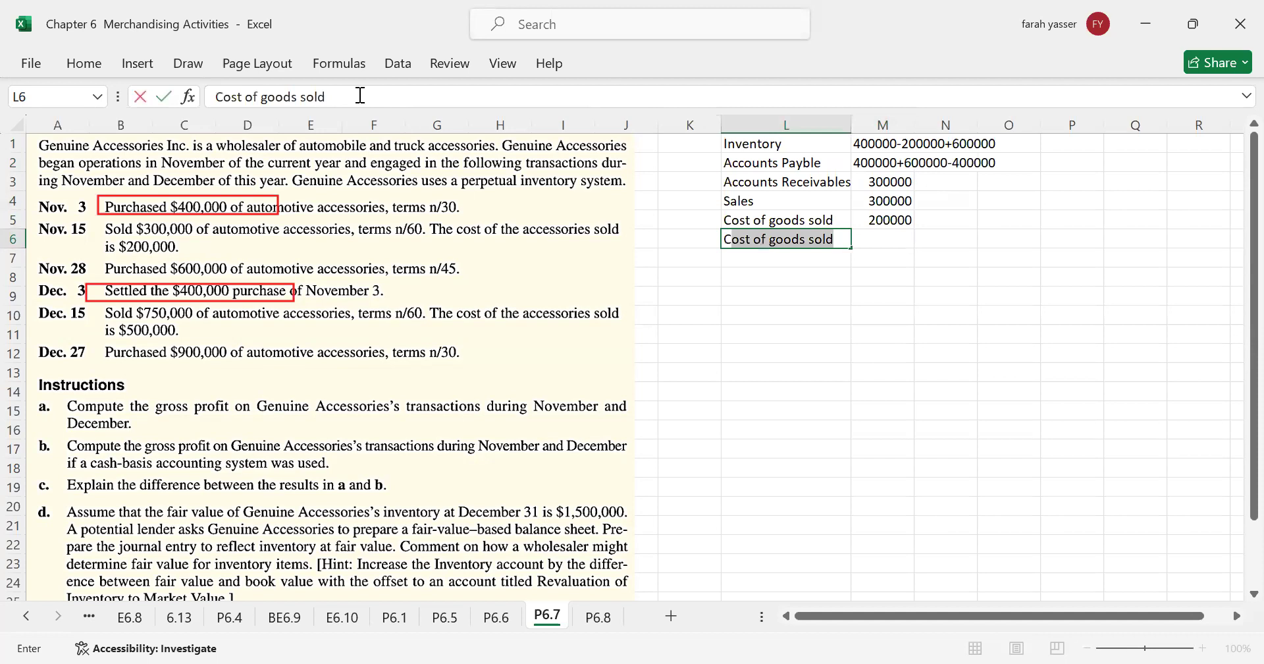
{"action": "type", "text": "ash"}
{"action": "key", "text": "Tab"}
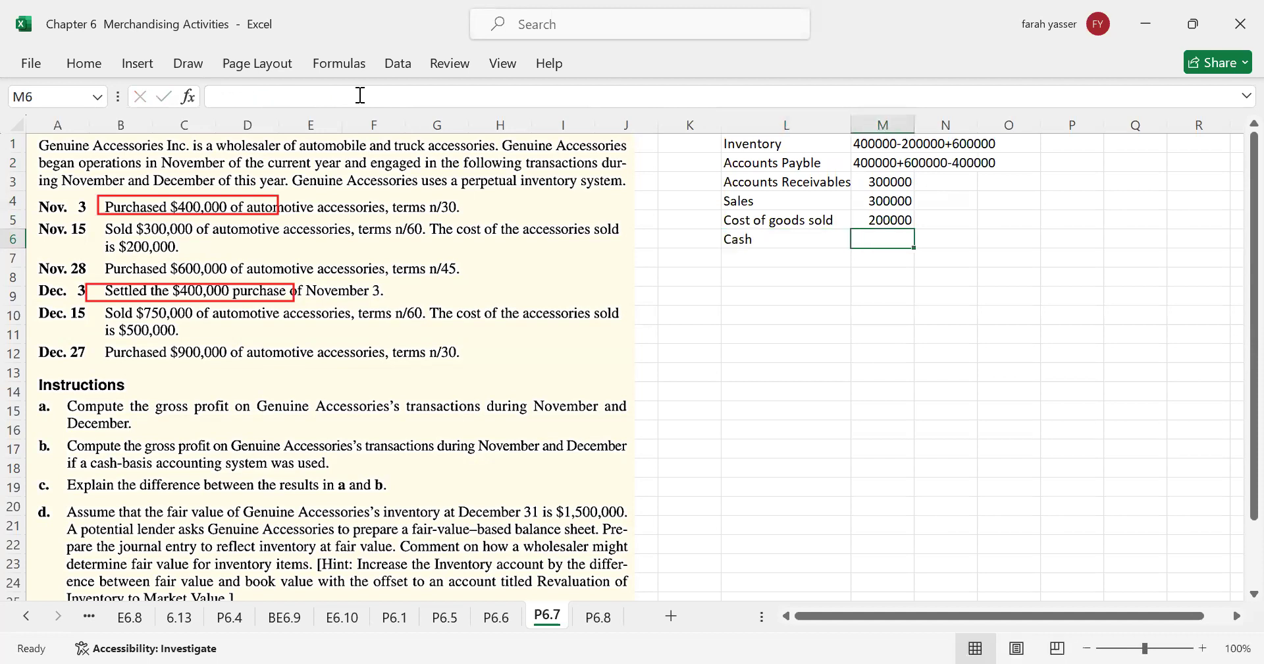
{"action": "type", "text": "-4"}
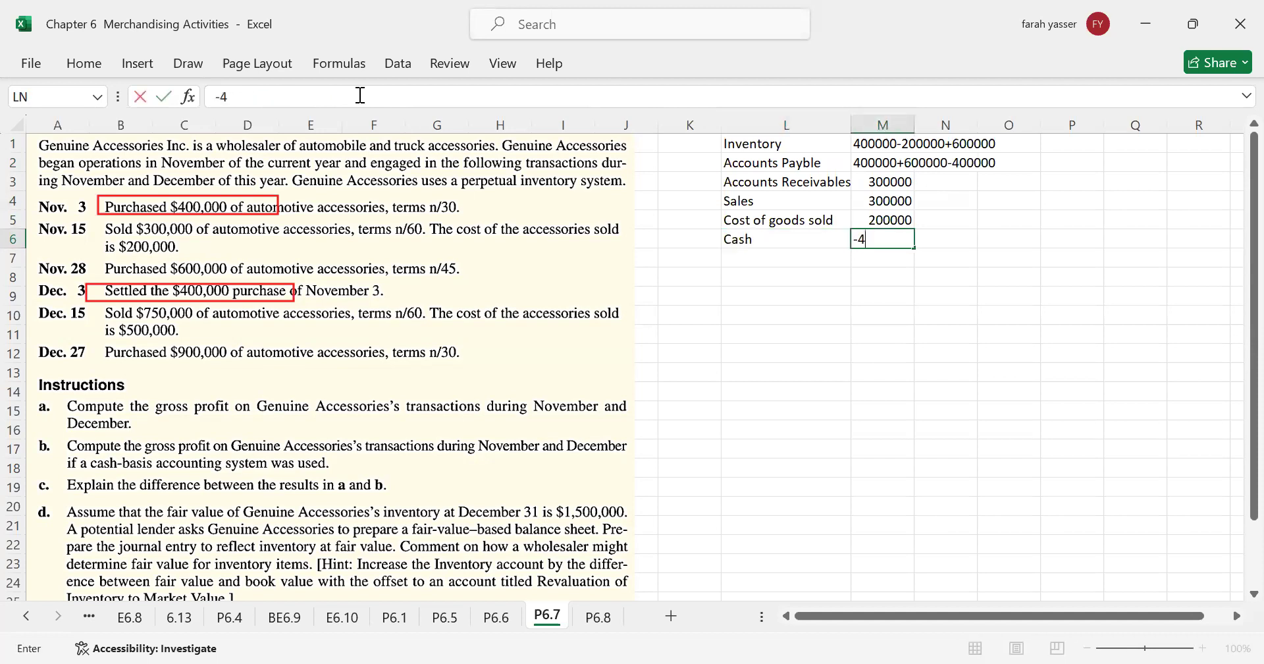
{"action": "type", "text": "00000"}
{"action": "key", "text": "Return"}
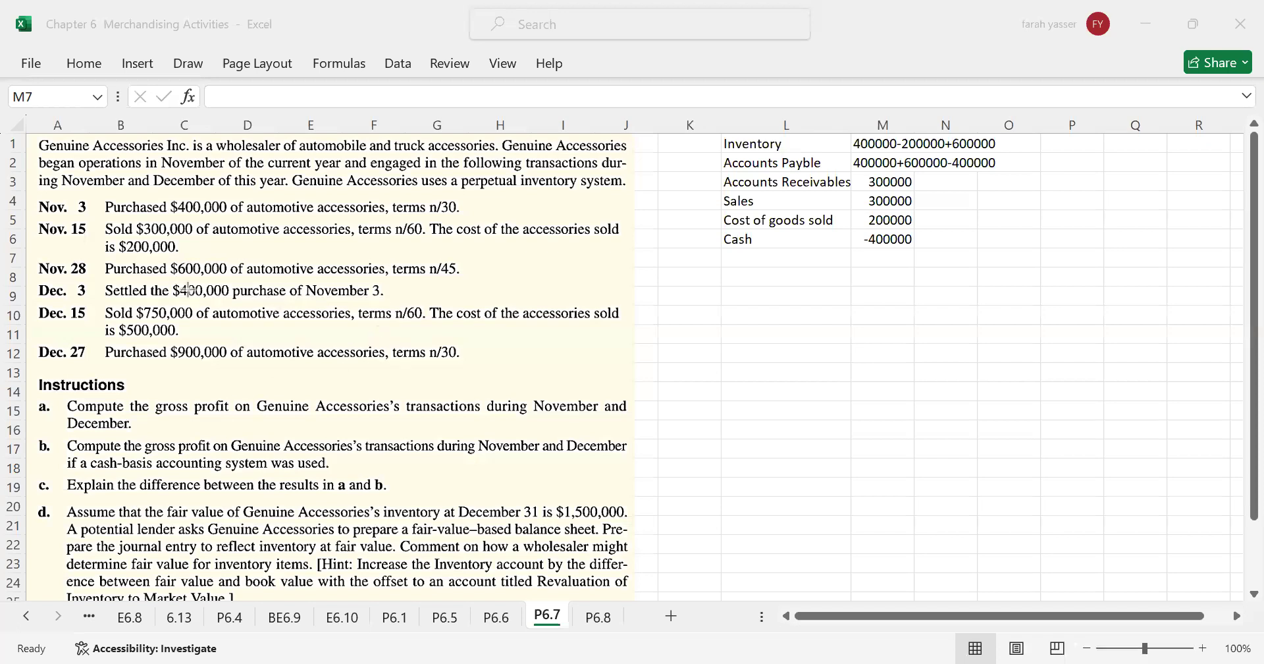
Outline the December 15 sale of $750,000, its n/60 terms and the $500,000 cost in red.
{"action": "left_click_drag", "start_coordinate": [96, 302], "coordinate": [210, 321]}
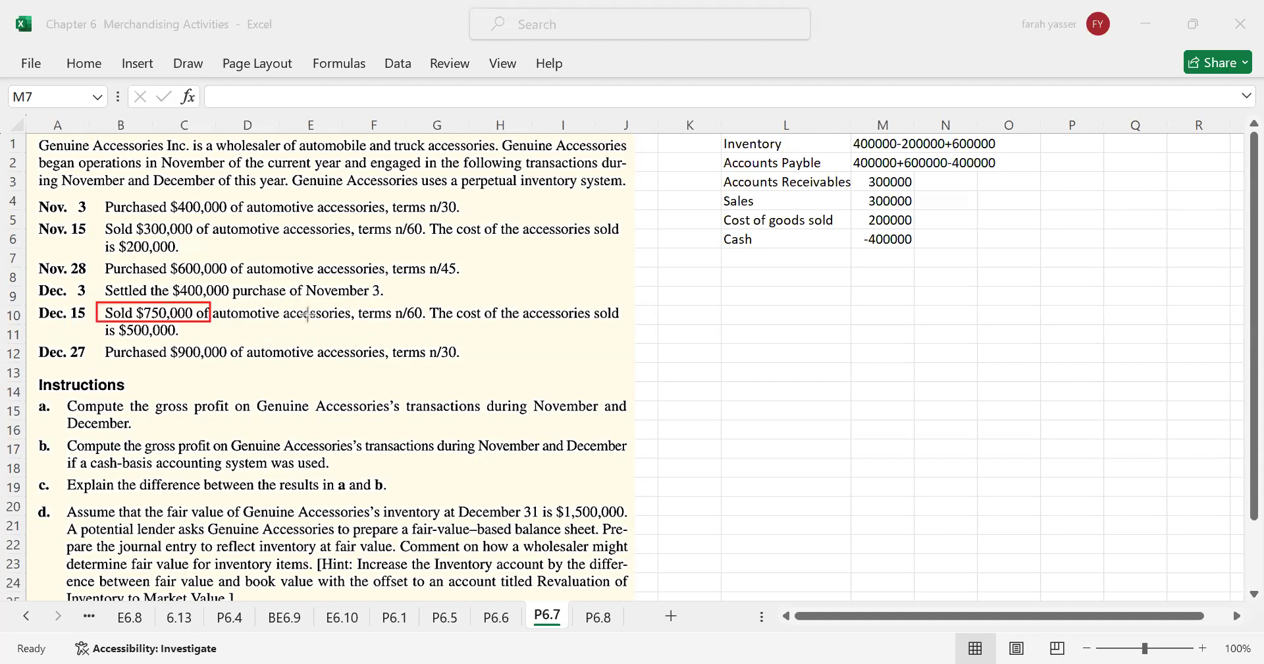
{"action": "left_click_drag", "start_coordinate": [351, 305], "coordinate": [433, 323]}
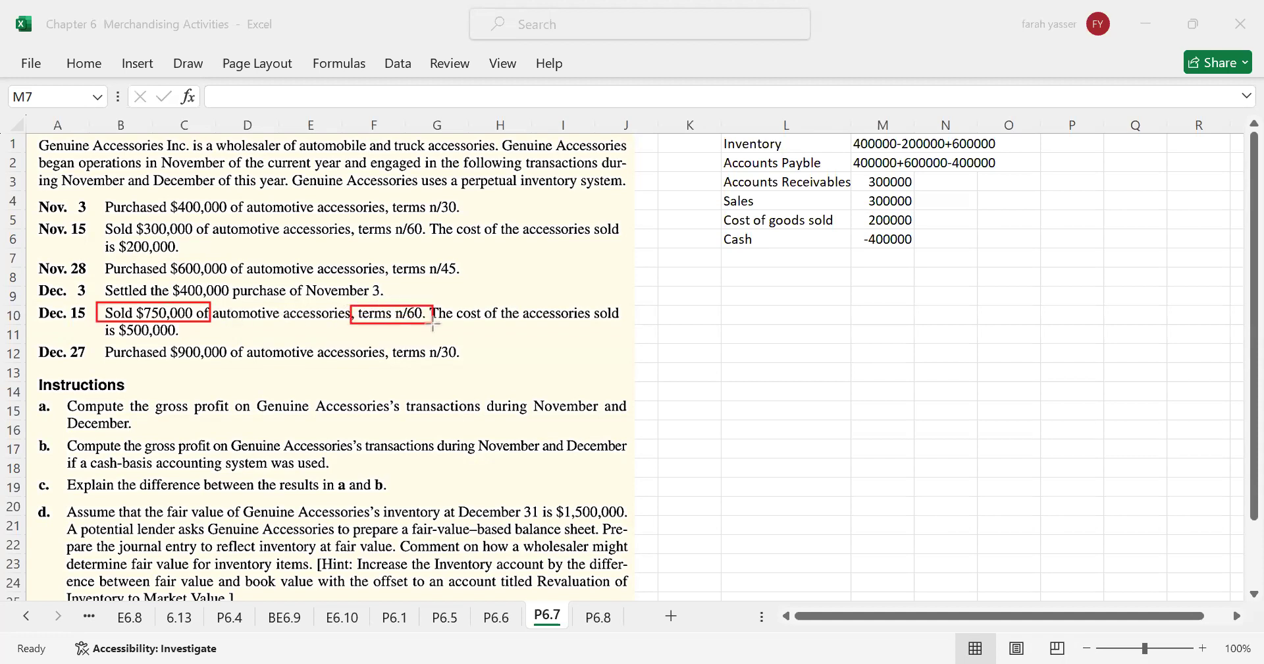
{"action": "left_click_drag", "start_coordinate": [97, 321], "coordinate": [230, 340]}
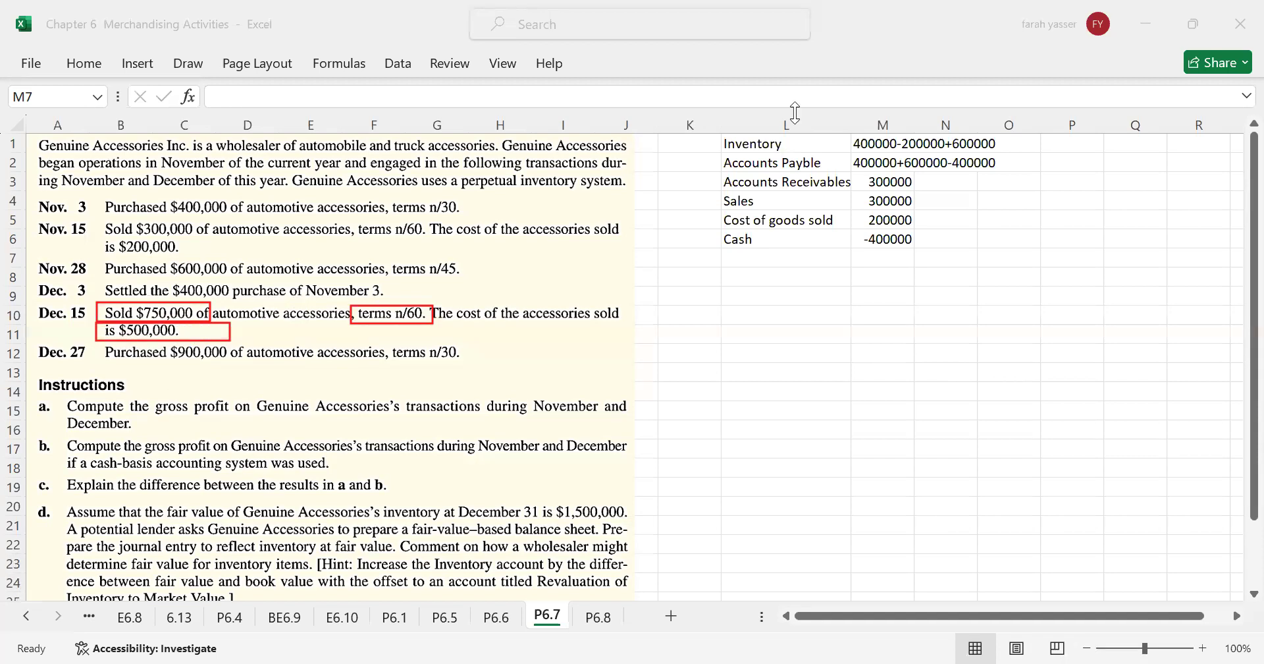
Append +750000 to the Sales amount in M4 for the December 15 sale.
{"action": "left_click", "coordinate": [746, 183]}
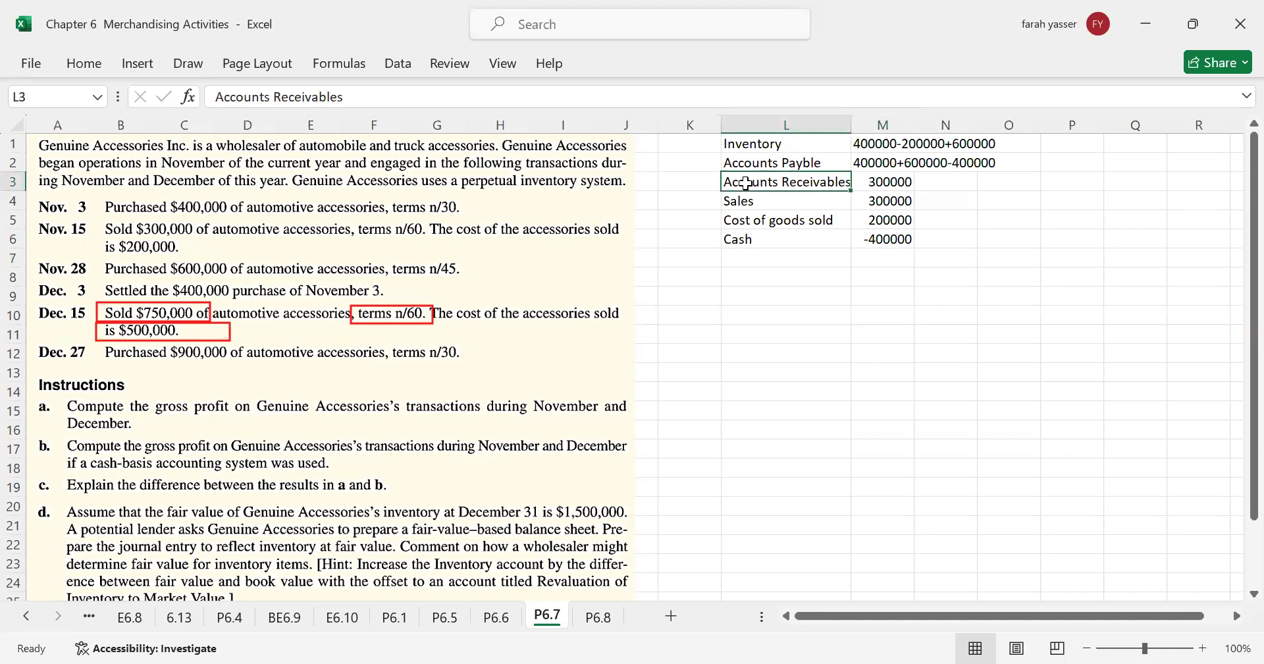
{"action": "left_click", "coordinate": [745, 203]}
{"action": "left_click", "coordinate": [873, 202]}
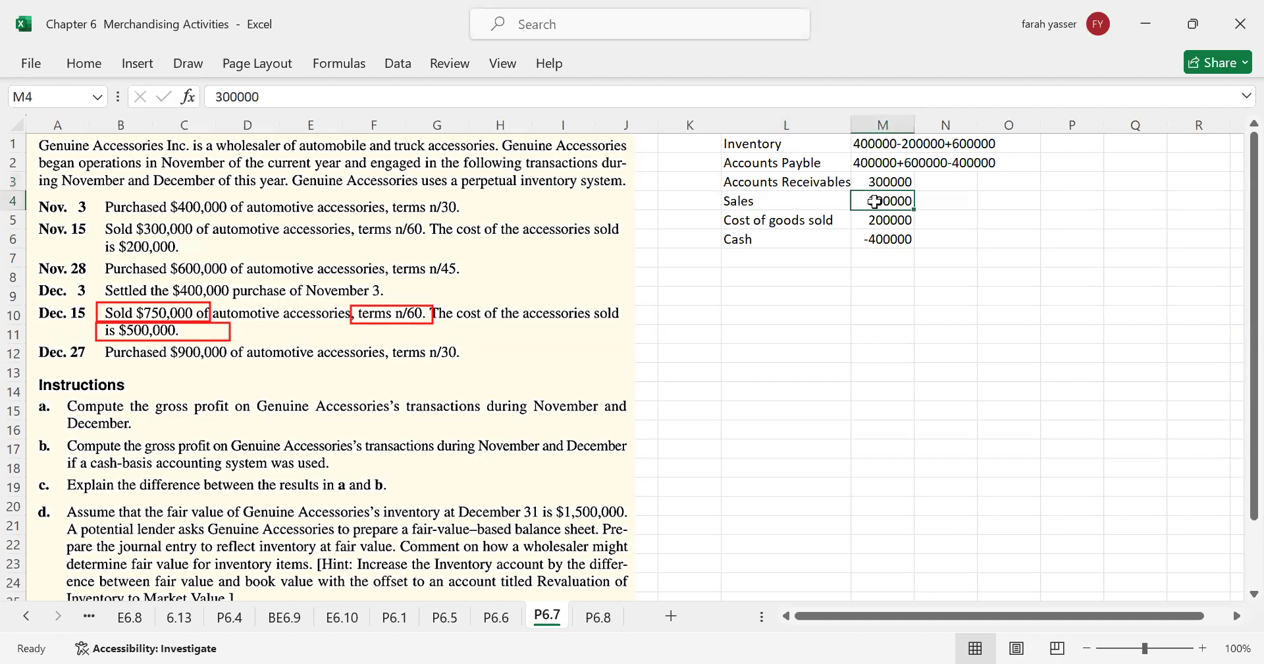
{"action": "left_click", "coordinate": [326, 96]}
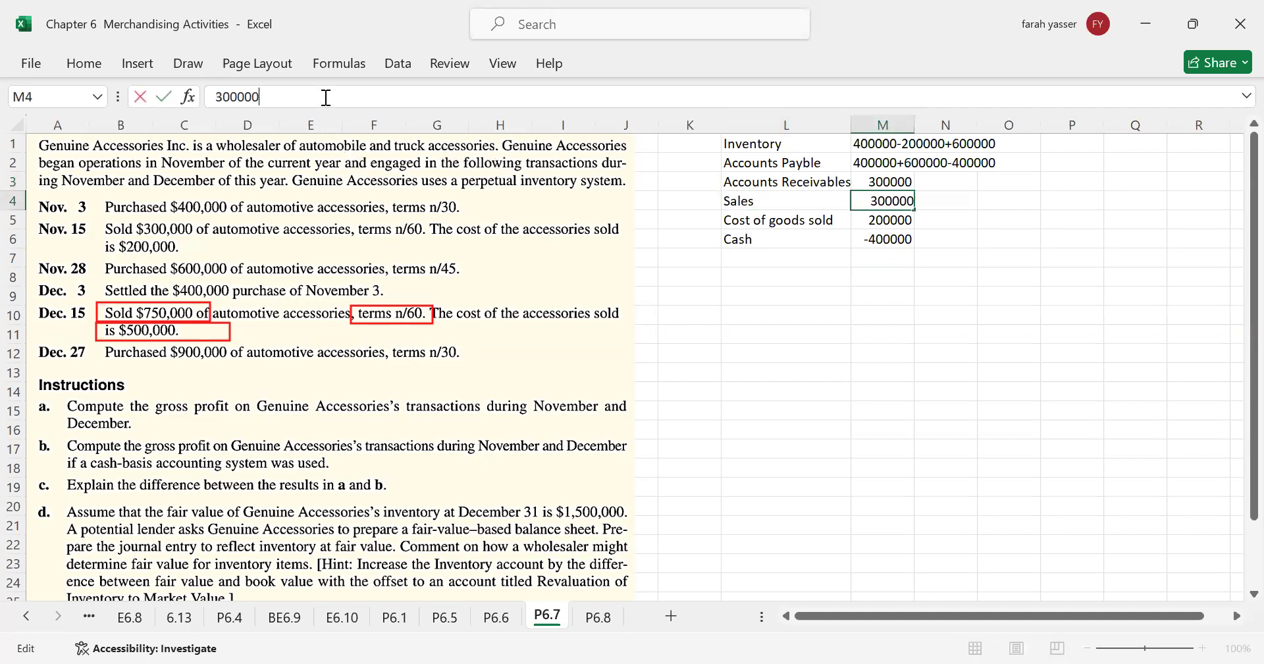
{"action": "type", "text": "+750000"}
{"action": "key", "text": "Return"}
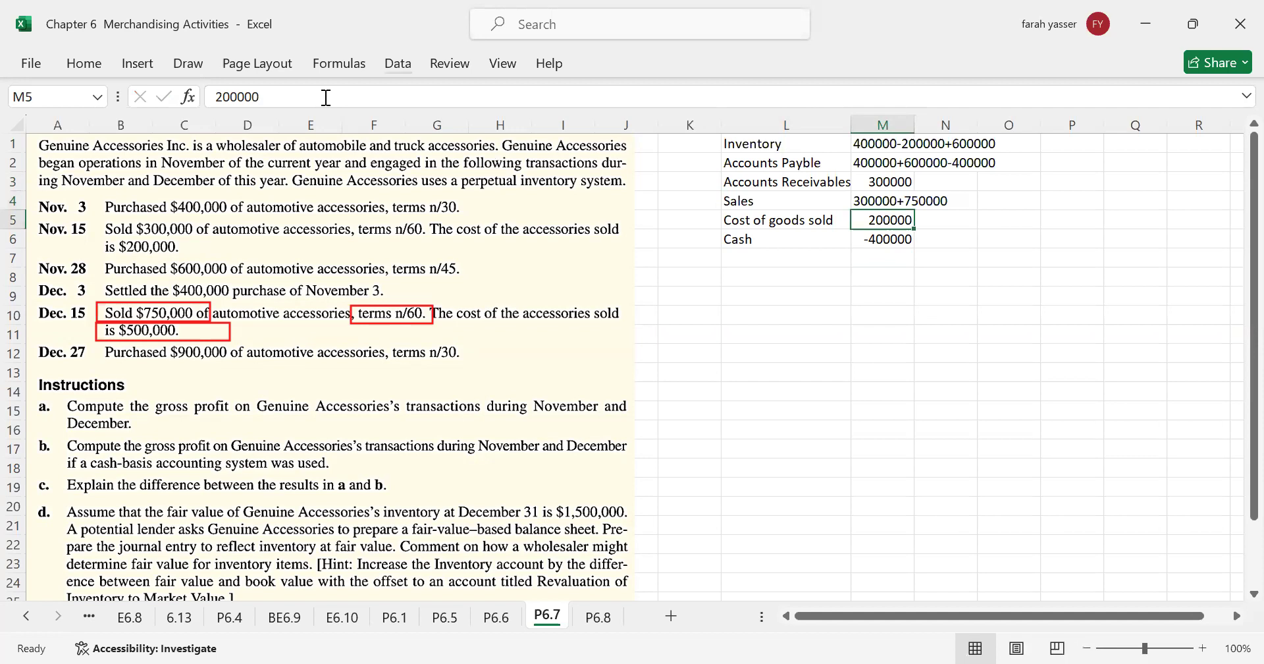
Append +750000 to the Accounts Receivables amount in M3 for the December 15 sale.
{"action": "key", "text": "Up"}
{"action": "key", "text": "Up"}
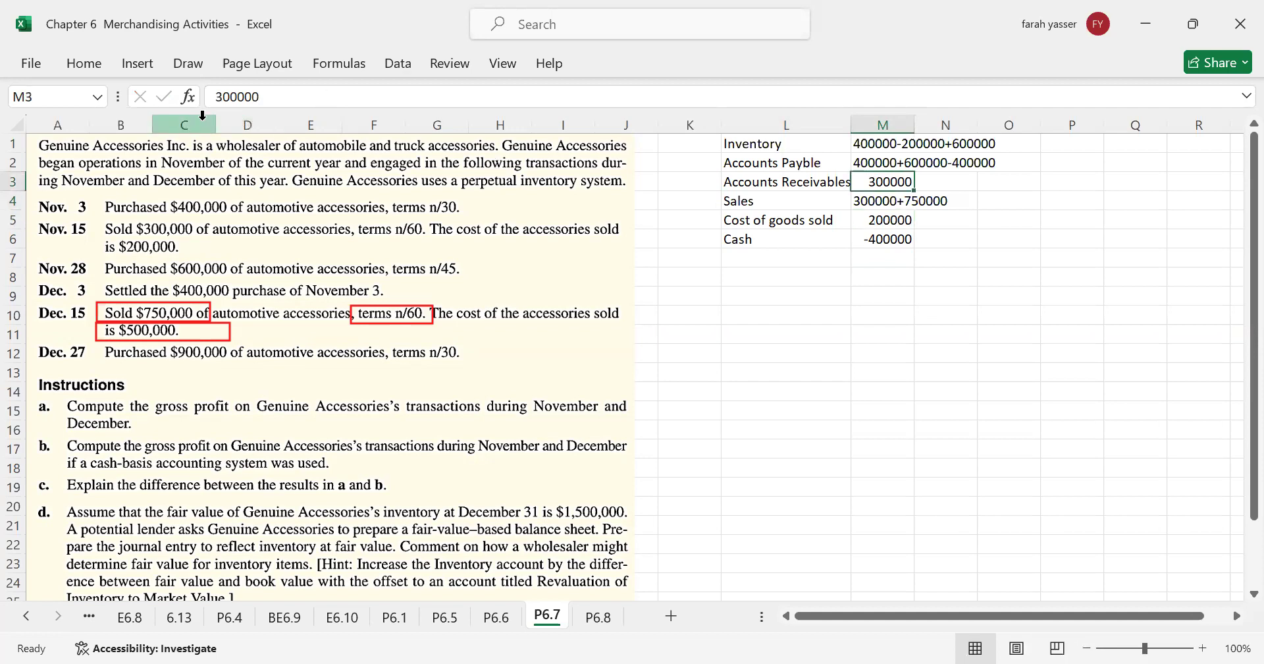
{"action": "left_click", "coordinate": [279, 99]}
{"action": "type", "text": "+"}
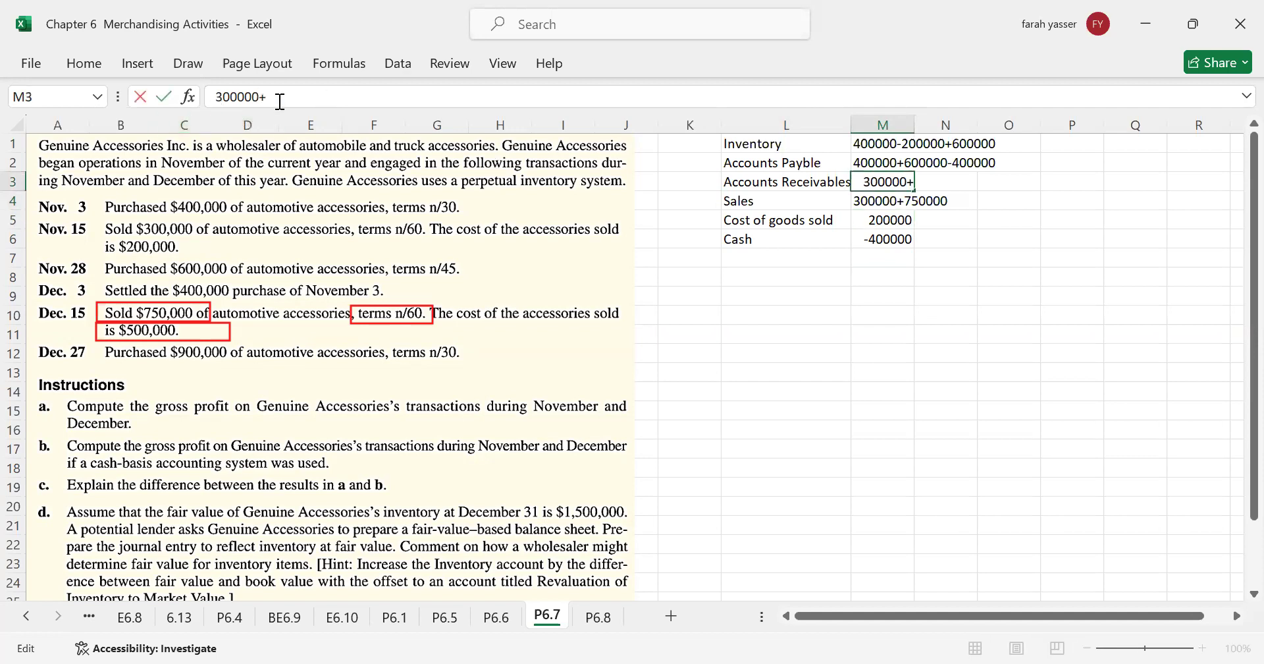
{"action": "type", "text": "750000"}
{"action": "key", "text": "Return"}
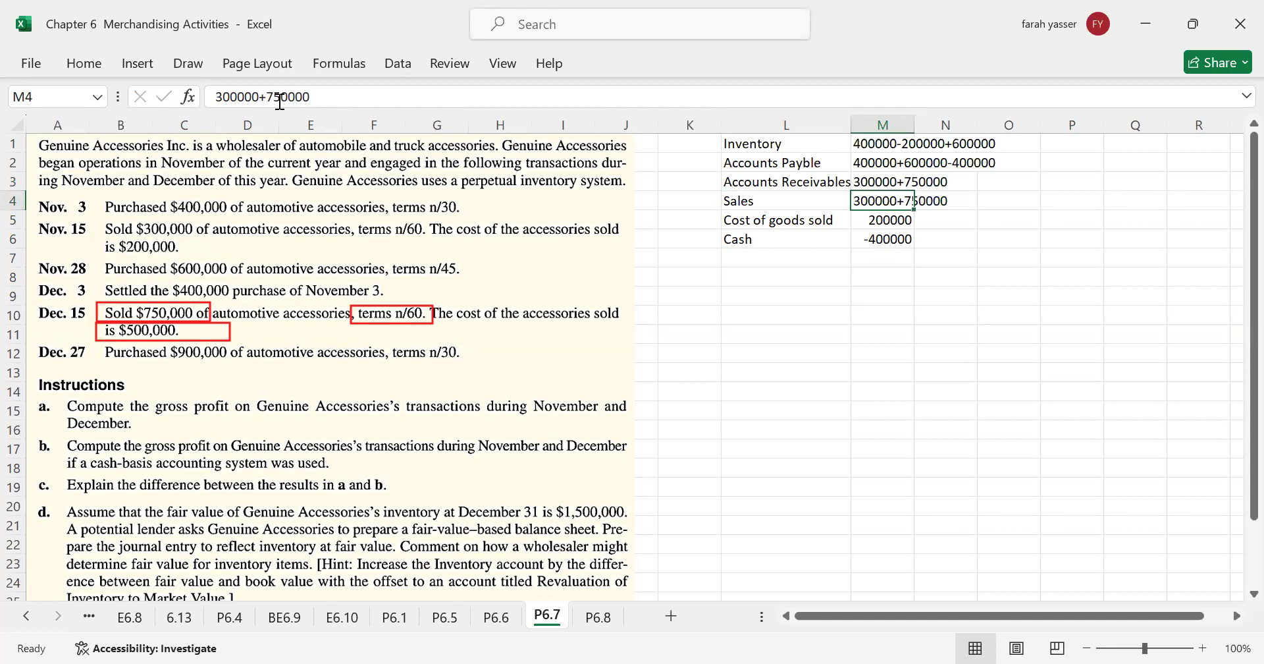
Append +500000 to the Cost of goods sold amount in M5 for the December 15 sale.
{"action": "left_click", "coordinate": [875, 226]}
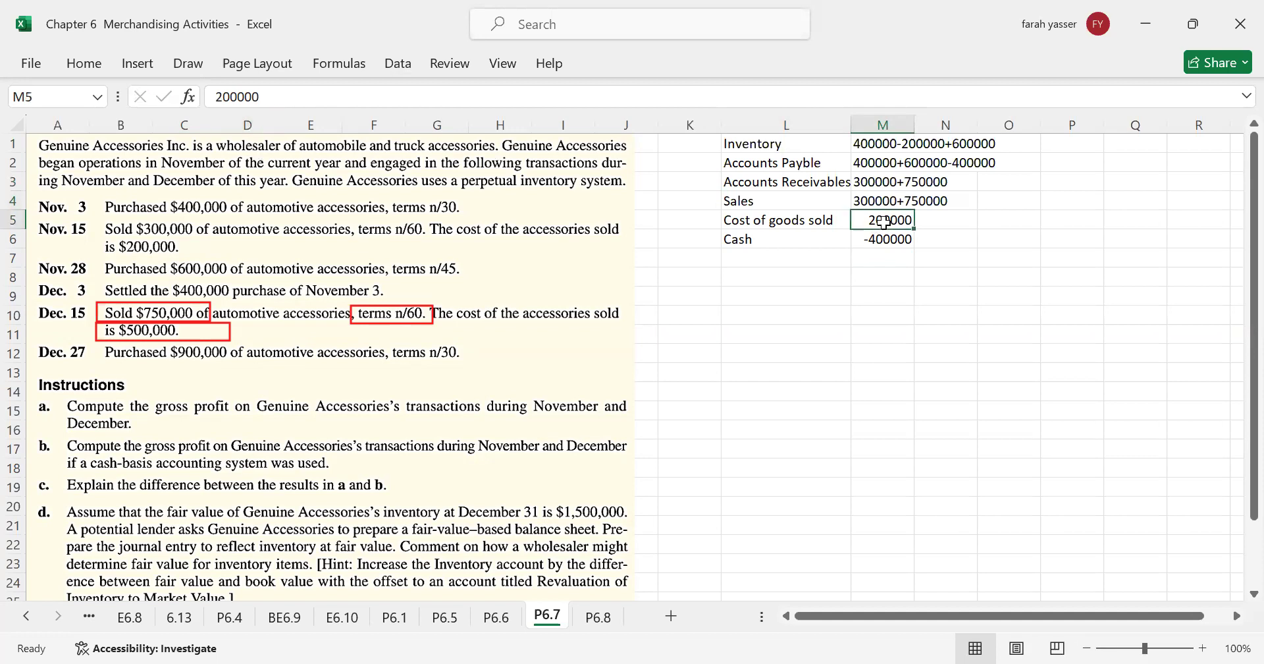
{"action": "left_click", "coordinate": [310, 100]}
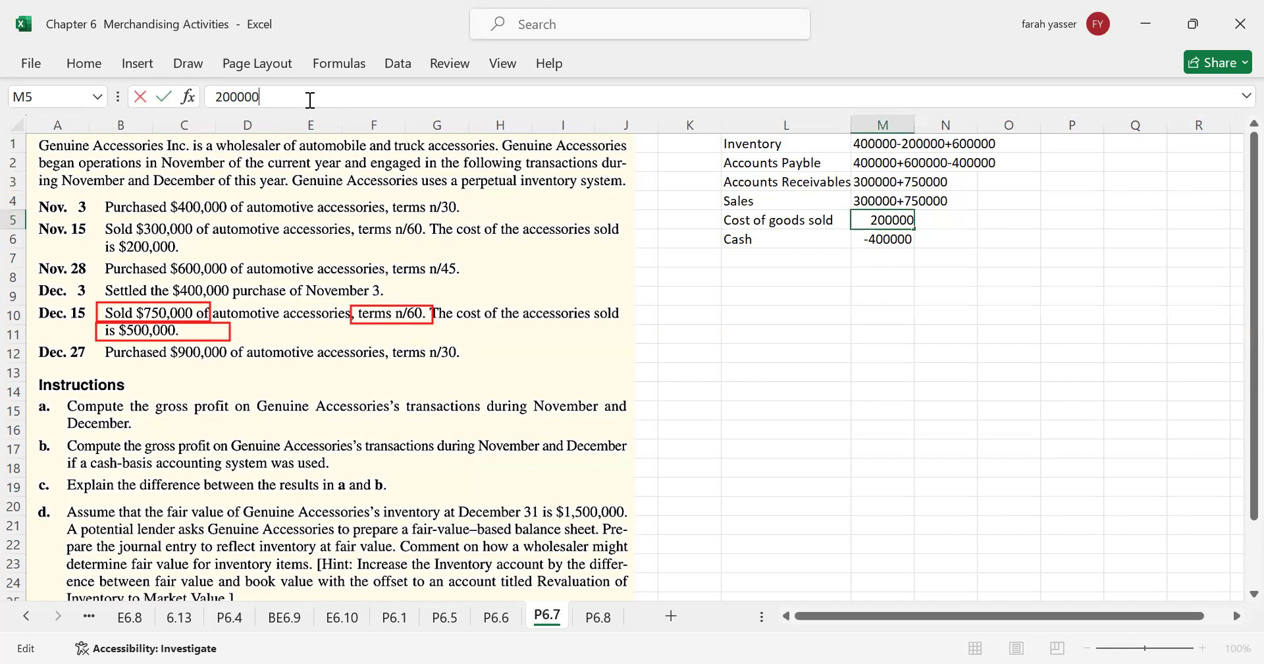
{"action": "type", "text": "+500000"}
{"action": "key", "text": "Return"}
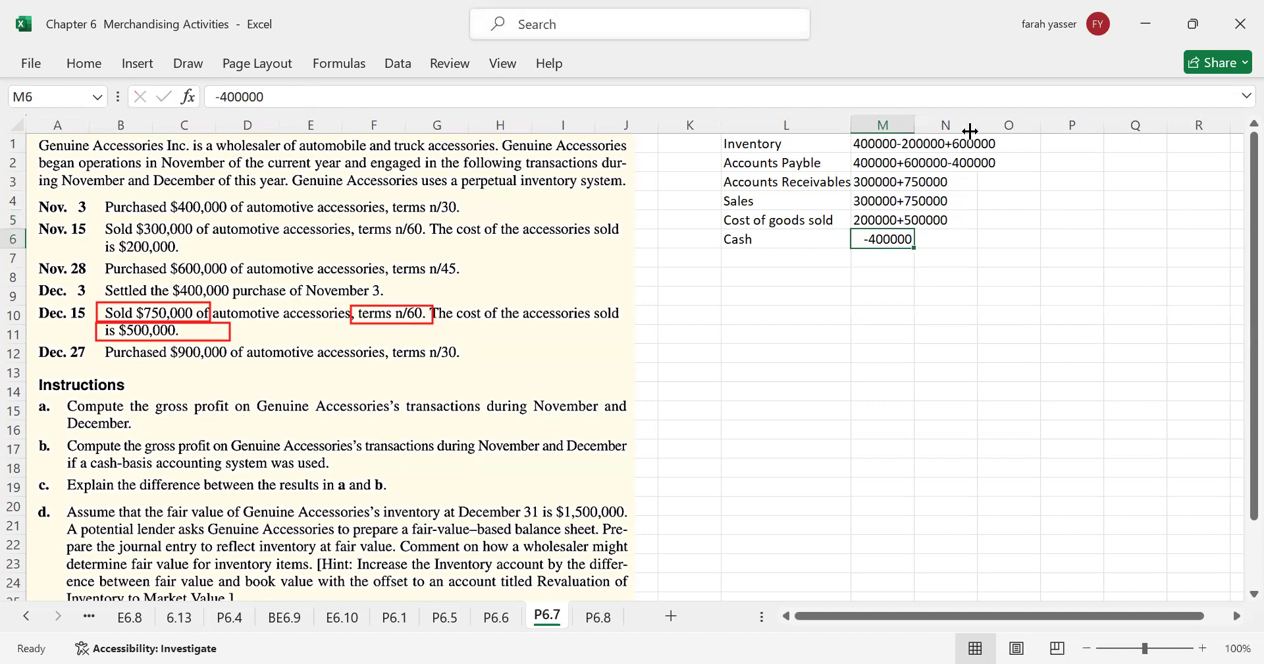
Append -500000 to the Inventory amount in M1 for the cost of the December 15 sale.
{"action": "left_click", "coordinate": [877, 143]}
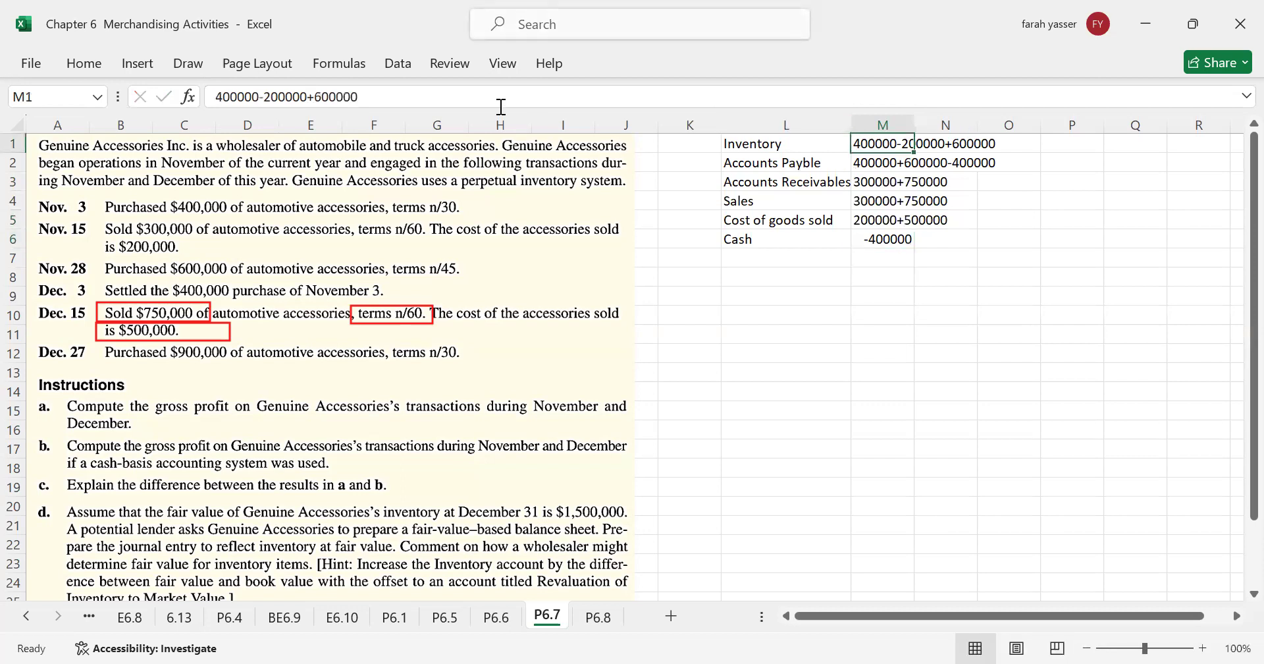
{"action": "left_click", "coordinate": [425, 101]}
{"action": "type", "text": "-"}
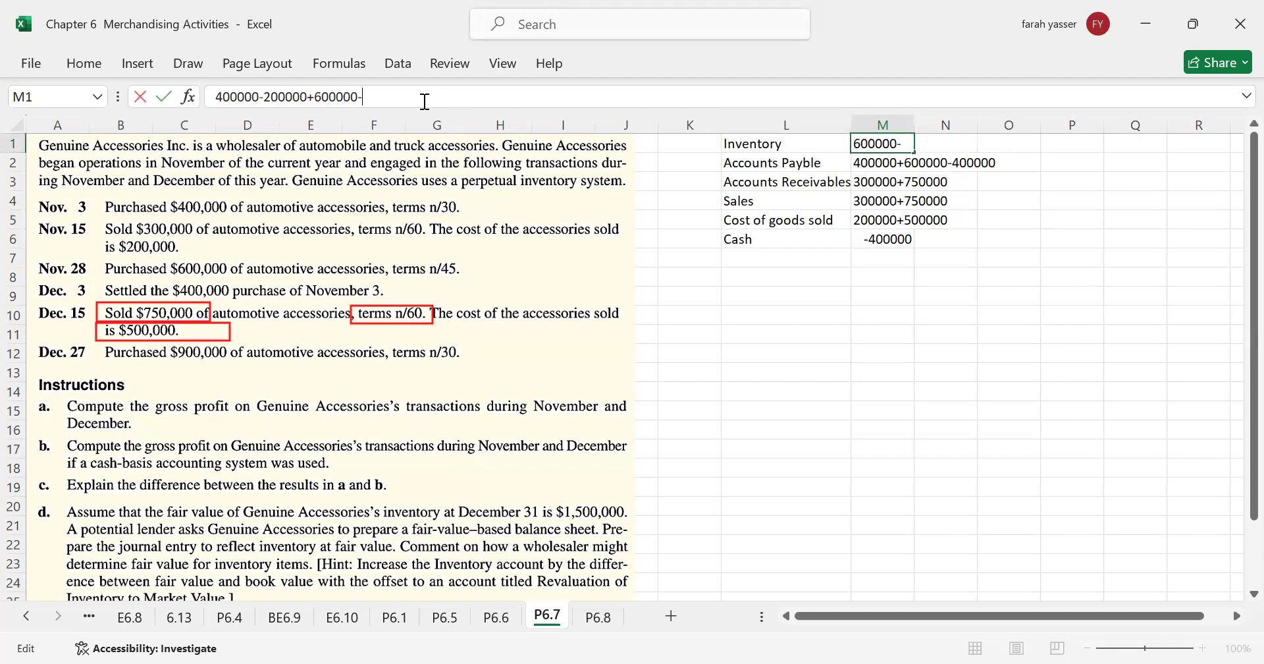
{"action": "type", "text": "500000"}
{"action": "key", "text": "Return"}
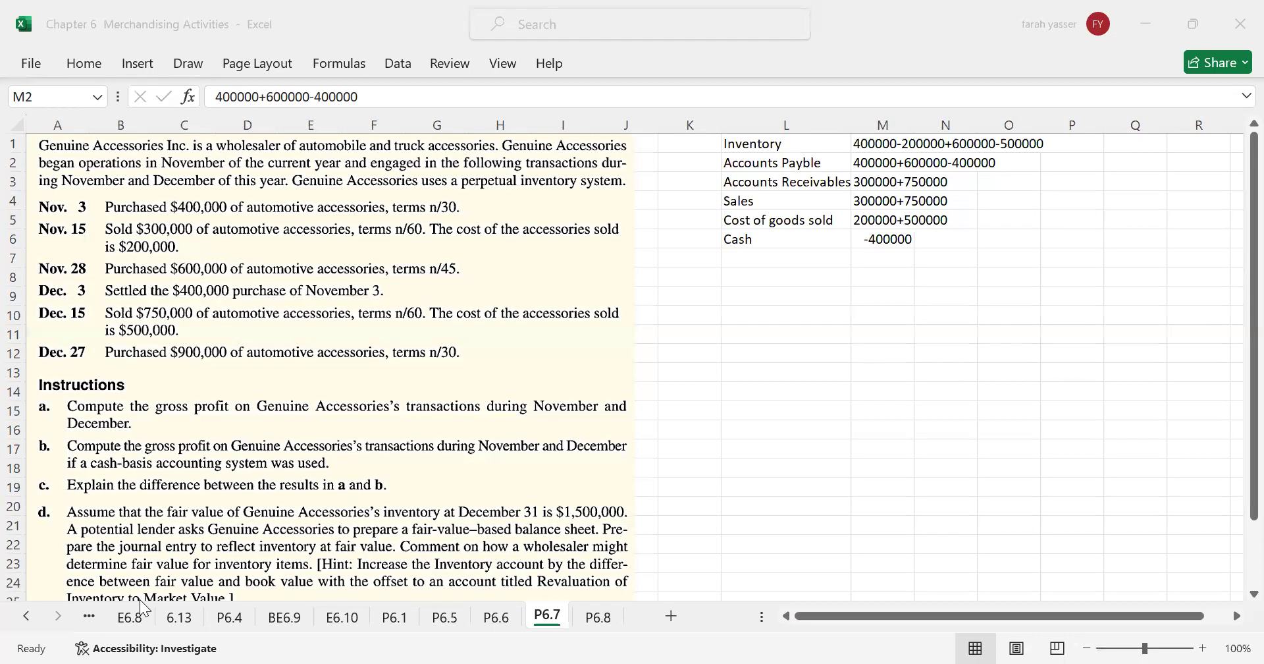
Outline the December 27 purchase of $900,000 in red and append +900000 to the Inventory amount in M1.
{"action": "left_click_drag", "start_coordinate": [97, 342], "coordinate": [482, 363]}
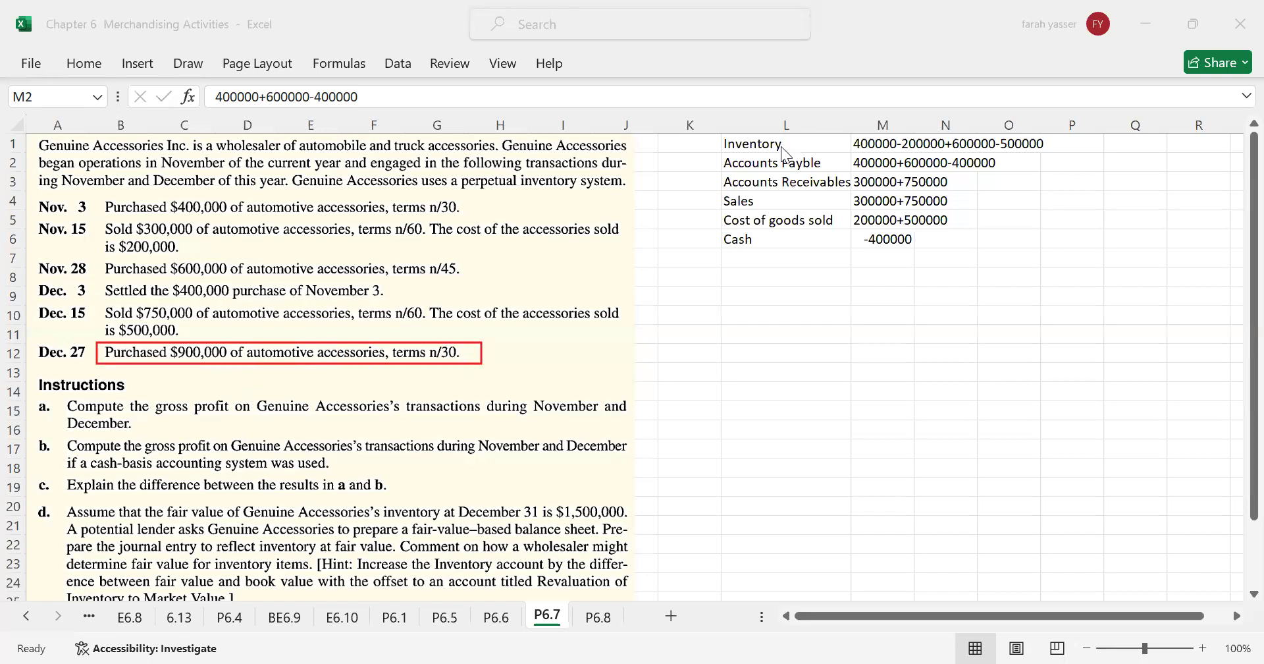
{"action": "left_click", "coordinate": [863, 144]}
{"action": "left_click", "coordinate": [478, 93]}
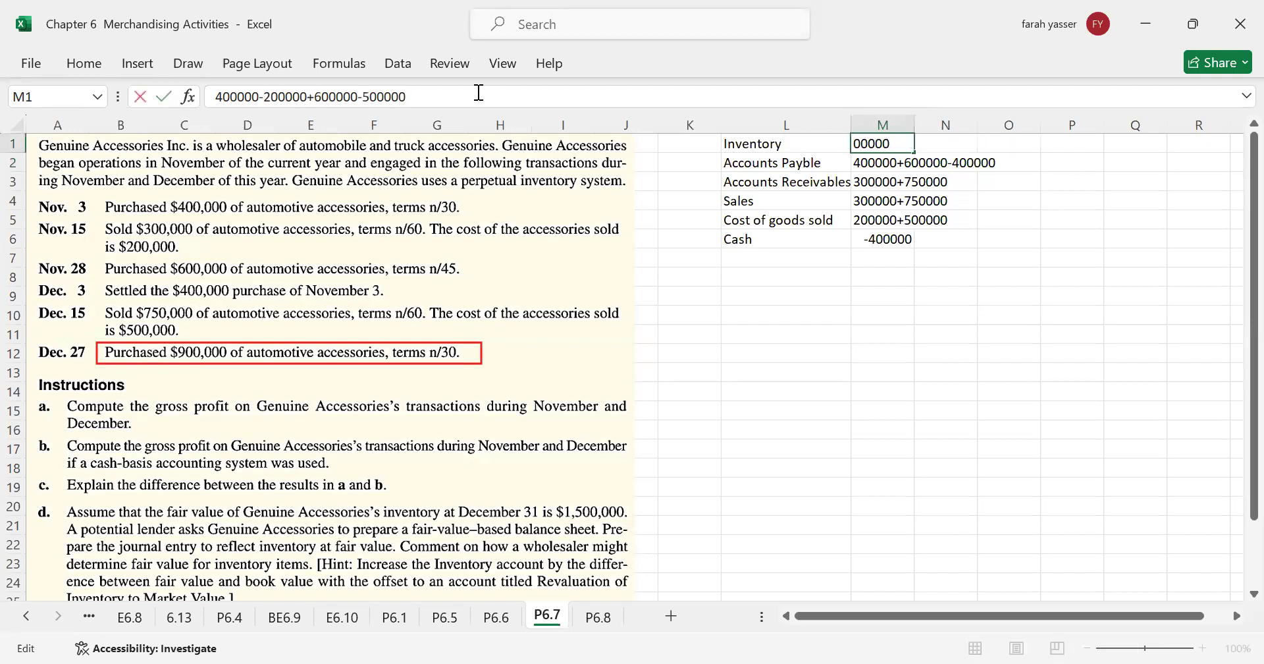
{"action": "type", "text": "+900000"}
{"action": "key", "text": "Return"}
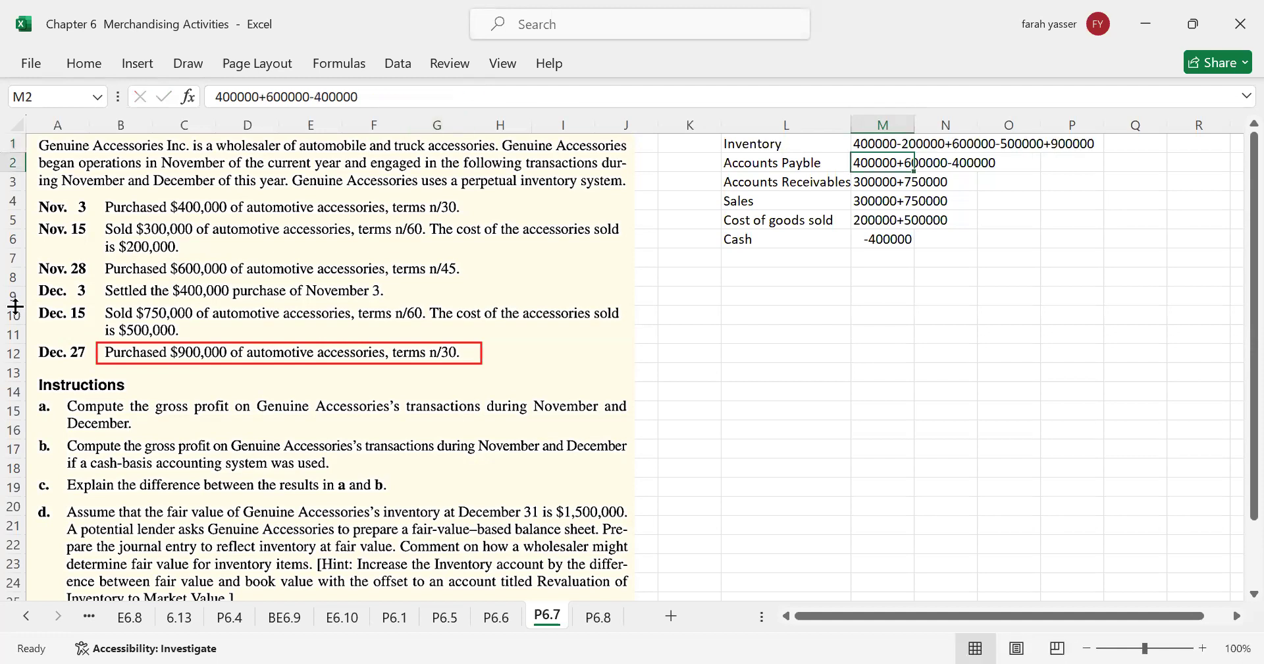
Append +900000 to the Accounts Payble amount in M2 for the December 27 purchase.
{"action": "double_click", "coordinate": [867, 163]}
{"action": "left_click", "coordinate": [379, 94]}
{"action": "type", "text": "+900000"}
{"action": "key", "text": "Return"}
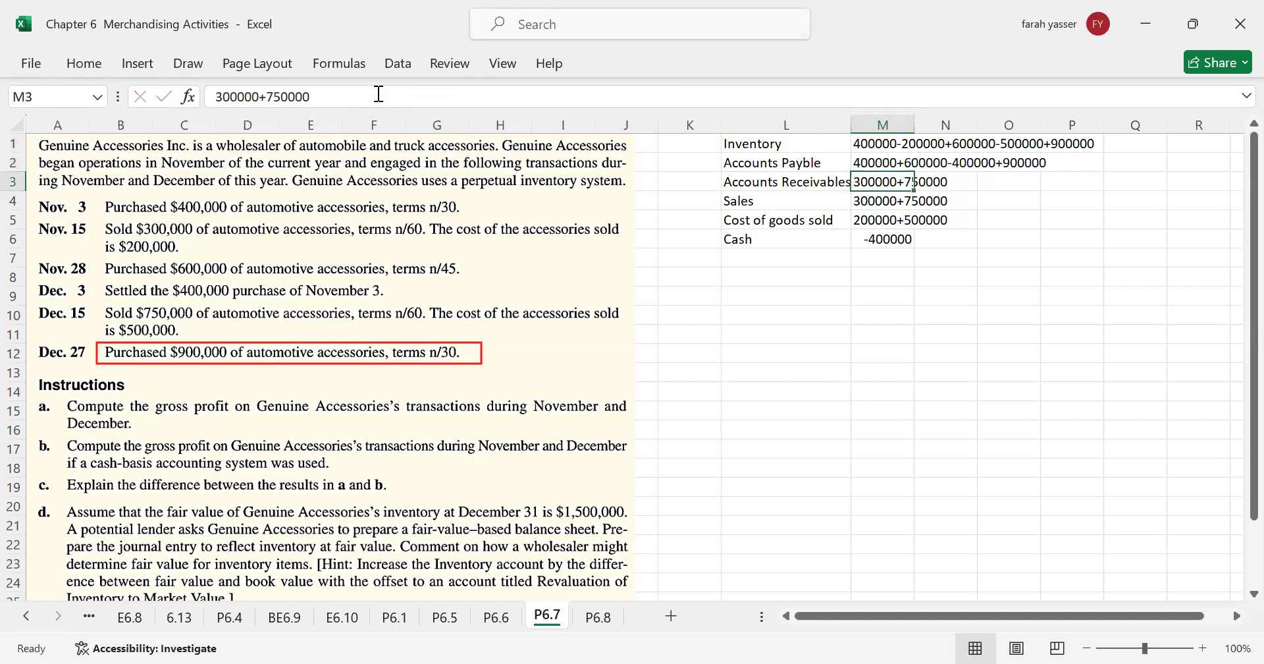
{"action": "left_click", "coordinate": [804, 243]}
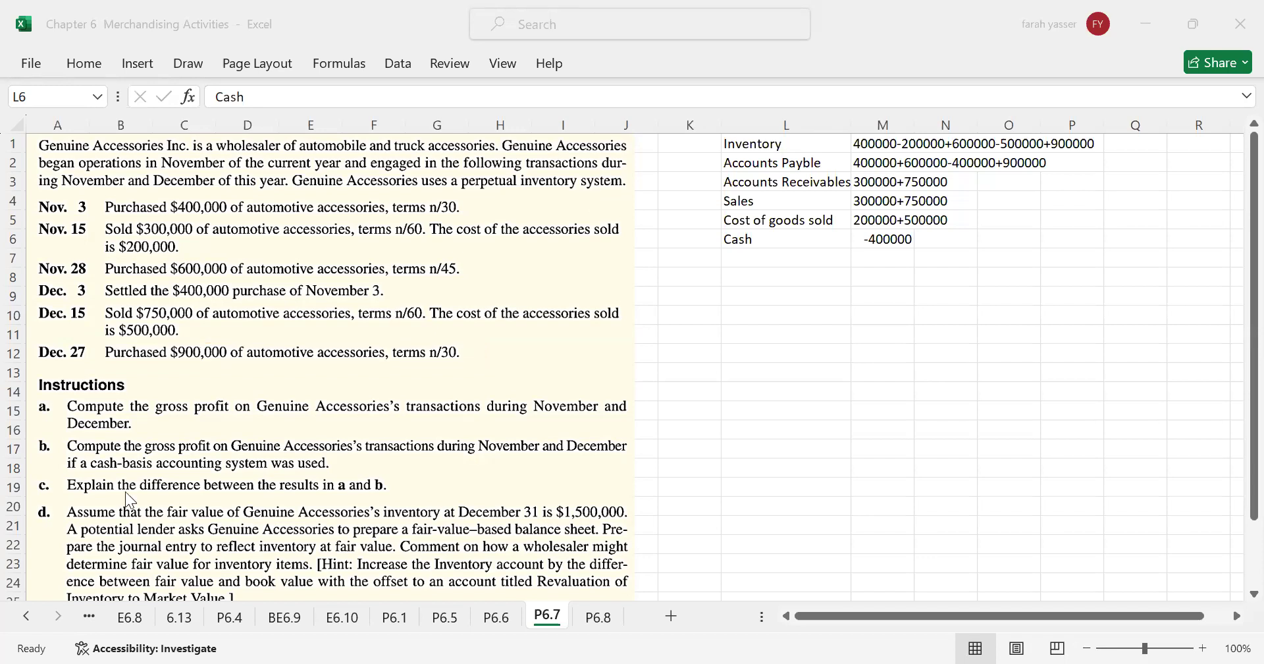
Outline requirement a's gross profit wording in red, and start its answer with a. in K8 and Gross Profit in L8.
{"action": "mouse_move", "coordinate": [129, 396]}
{"action": "left_mouse_down"}
{"action": "mouse_move", "coordinate": [228, 414]}
{"action": "mouse_move", "coordinate": [621, 416]}
{"action": "left_mouse_up"}
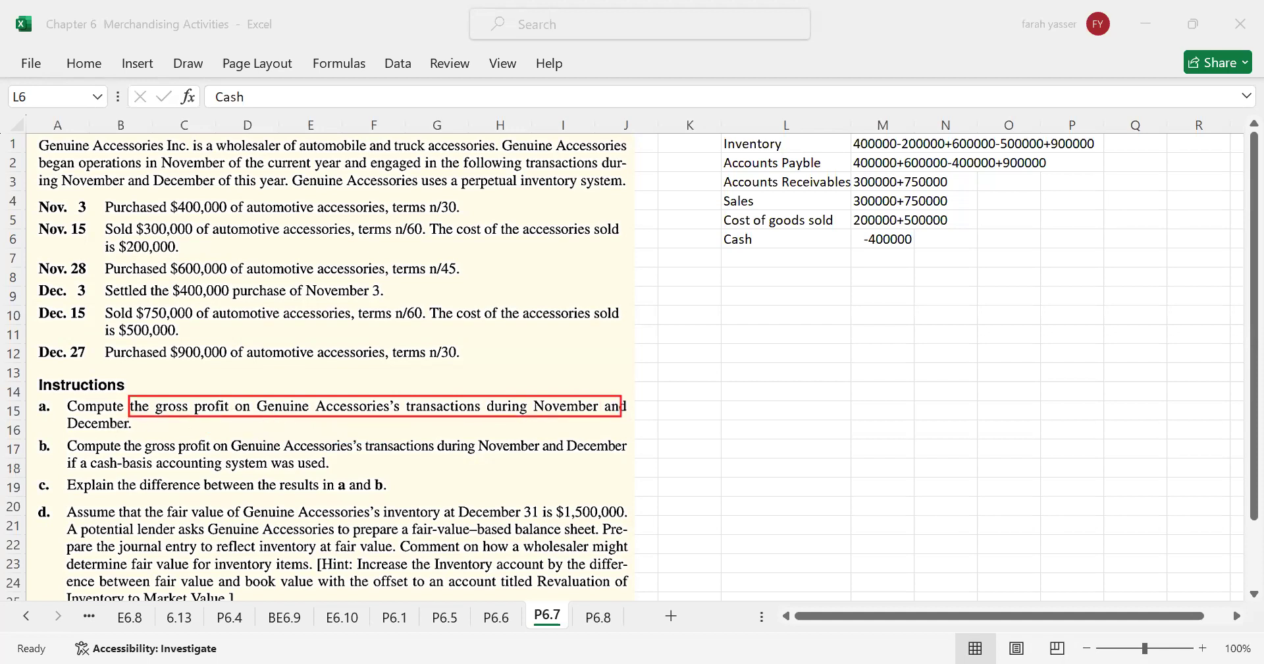
{"action": "left_click", "coordinate": [691, 280]}
{"action": "type", "text": "a."}
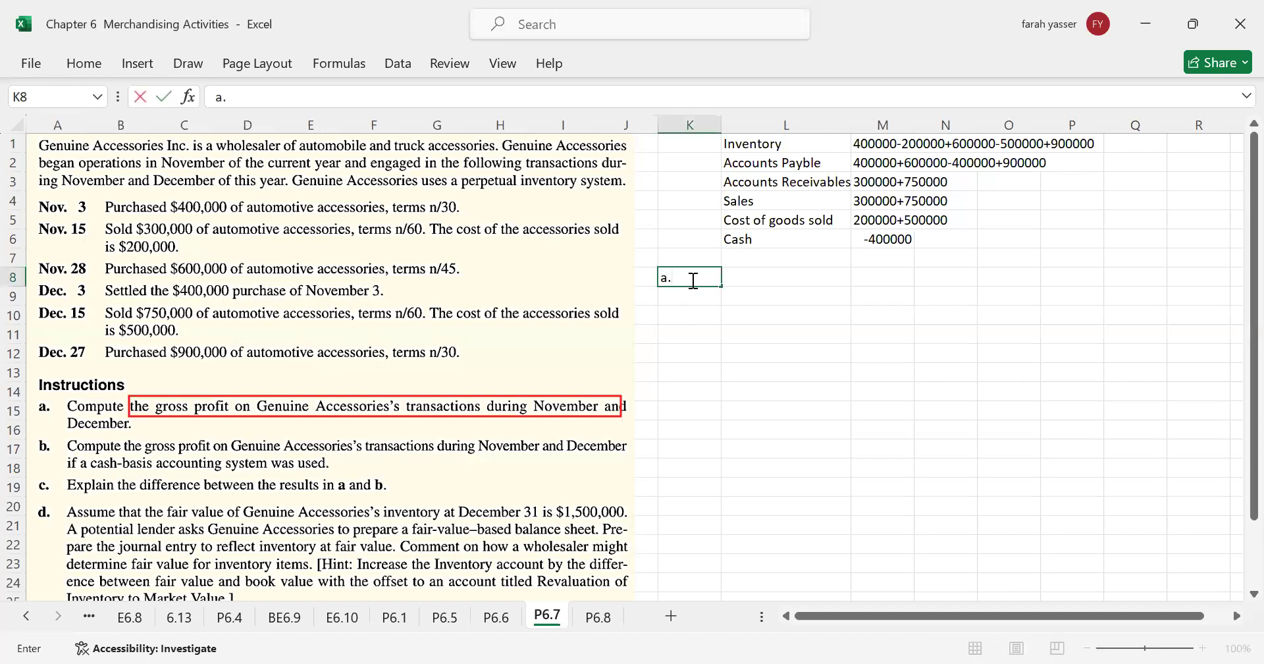
{"action": "key", "text": "Tab"}
{"action": "type", "text": "G"}
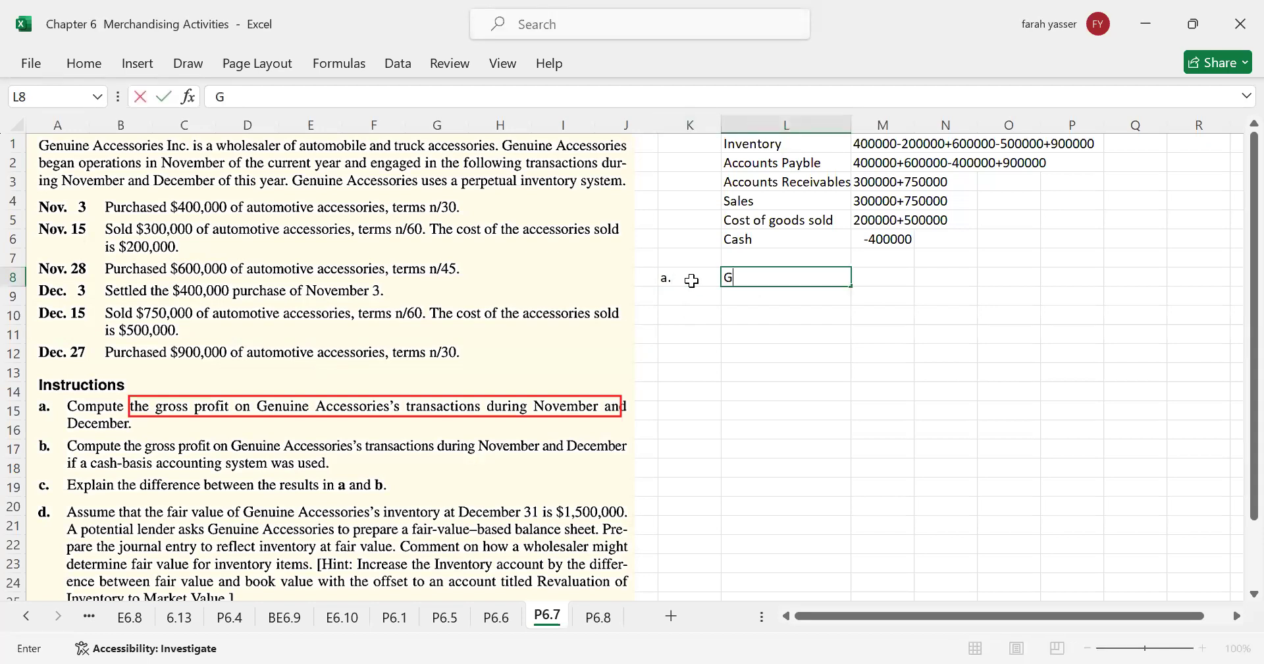
{"action": "type", "text": "ross Profit"}
{"action": "key", "text": "Return"}
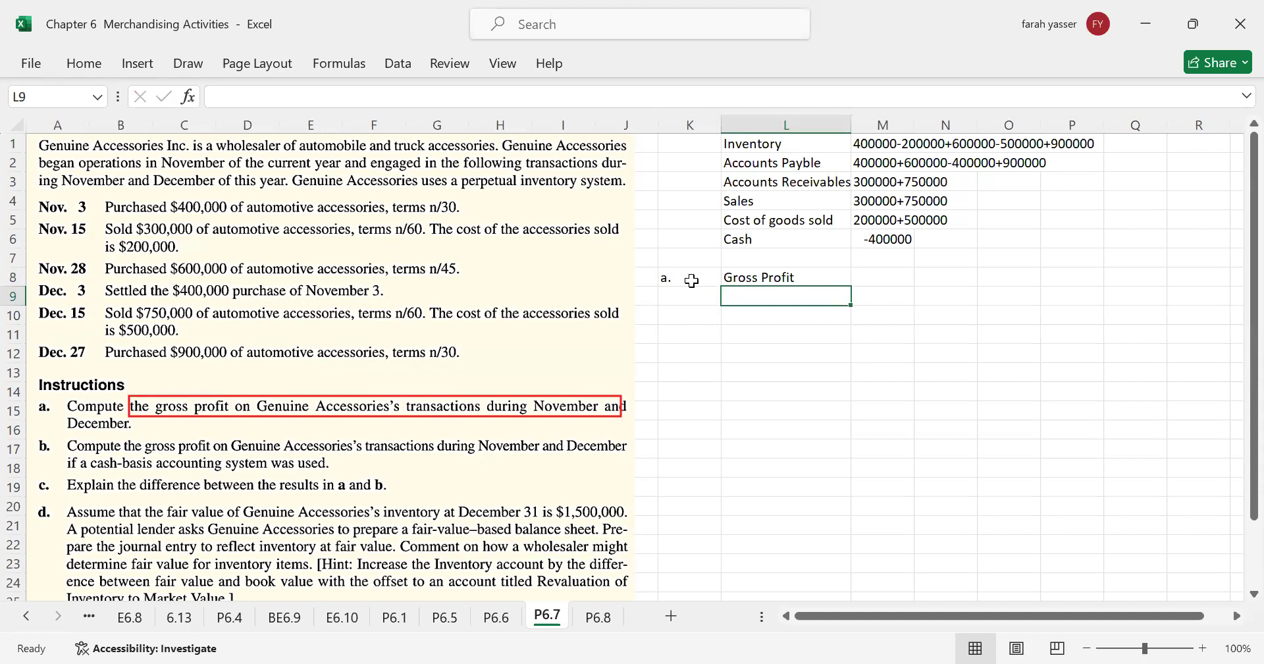
Enter the row labels Sales, Less: Cost of Goods Sold and Gross Profit in L9 to L11.
{"action": "type", "text": "Sales"}
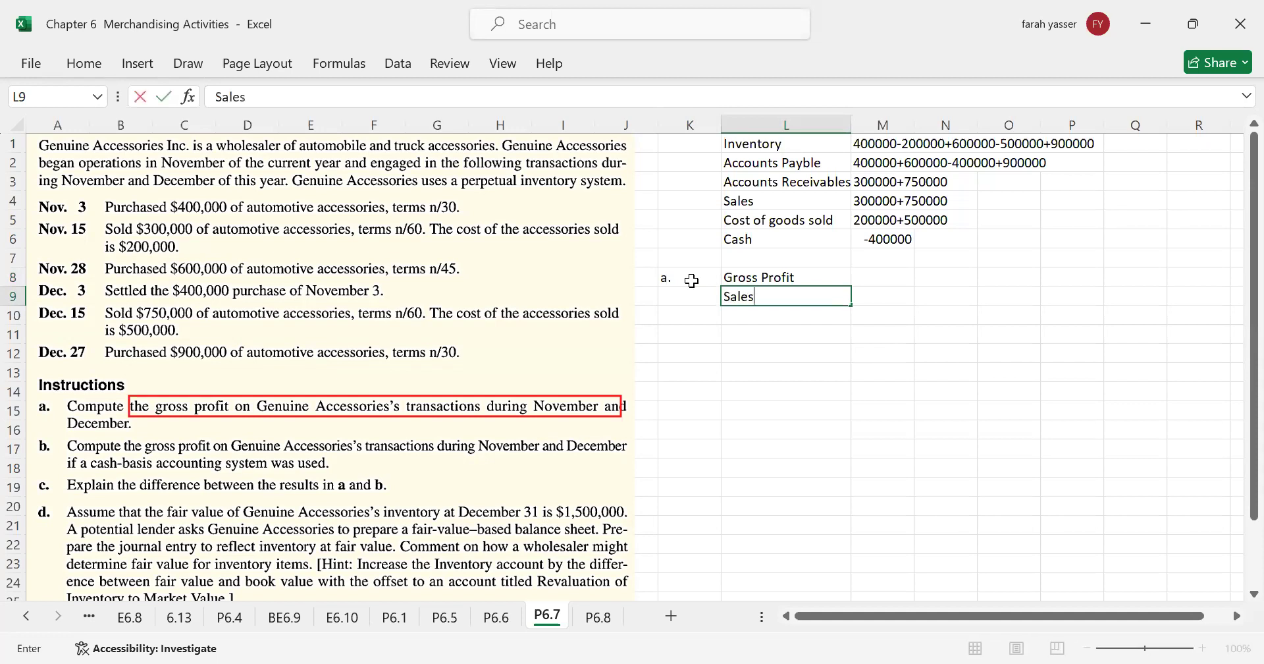
{"action": "key", "text": "Return"}
{"action": "type", "text": "Le"}
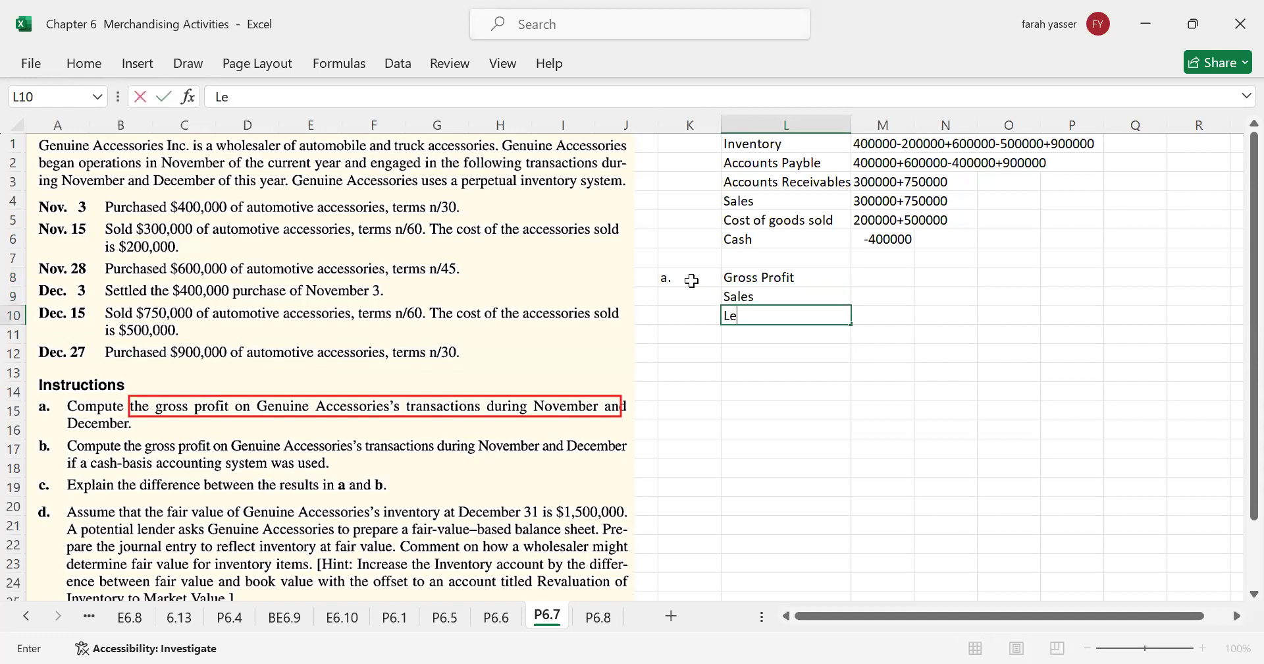
{"action": "type", "text": "ss: Cost of Goods Sold"}
{"action": "key", "text": "Return"}
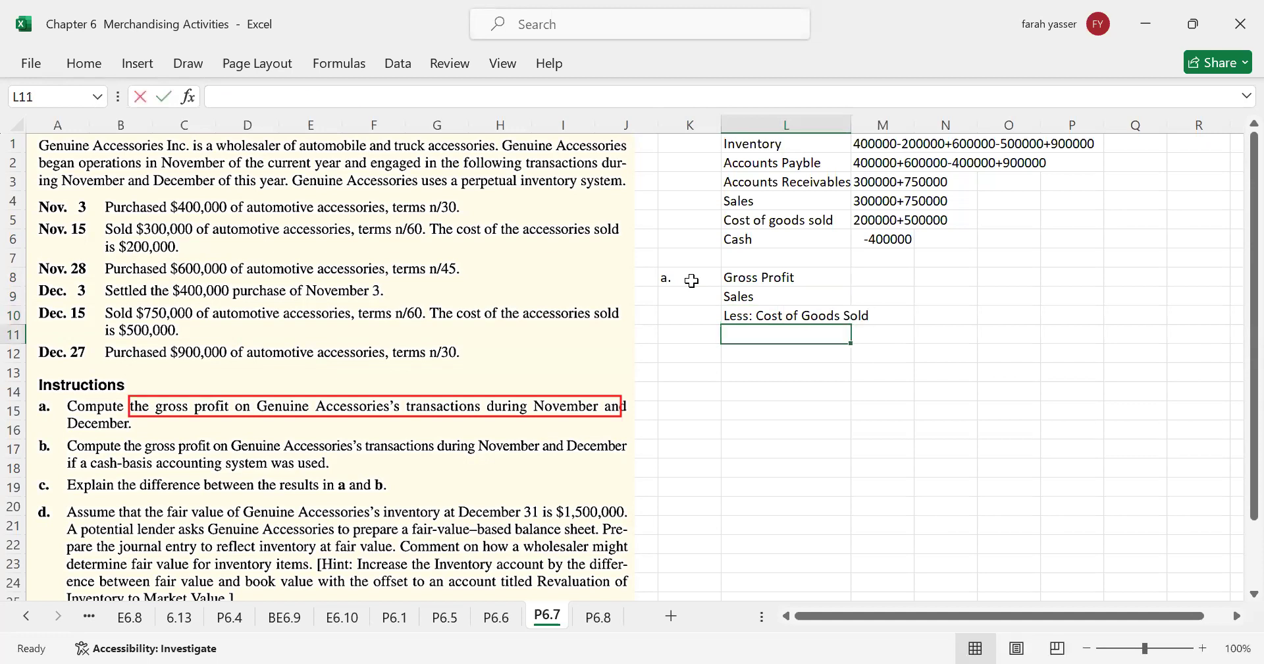
{"action": "type", "text": "Gross Profit"}
{"action": "key", "text": "Return"}
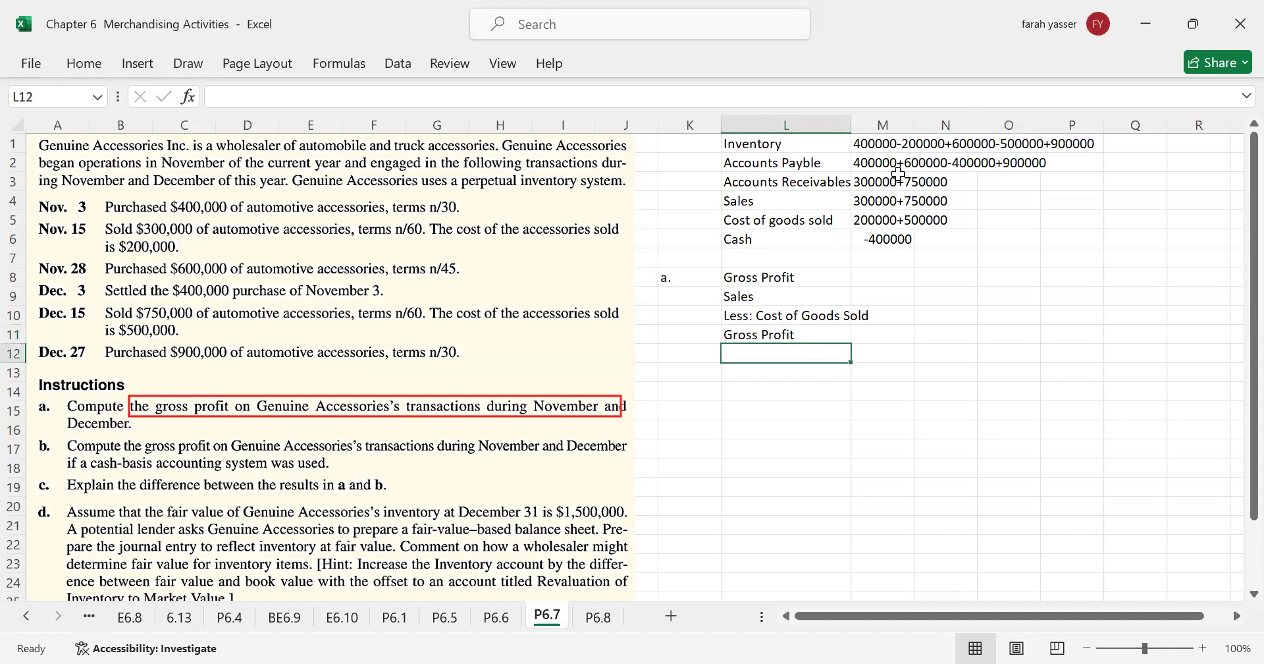
Turn the Sales entry in M4 into the formula =300000+750000.
{"action": "left_click", "coordinate": [861, 201]}
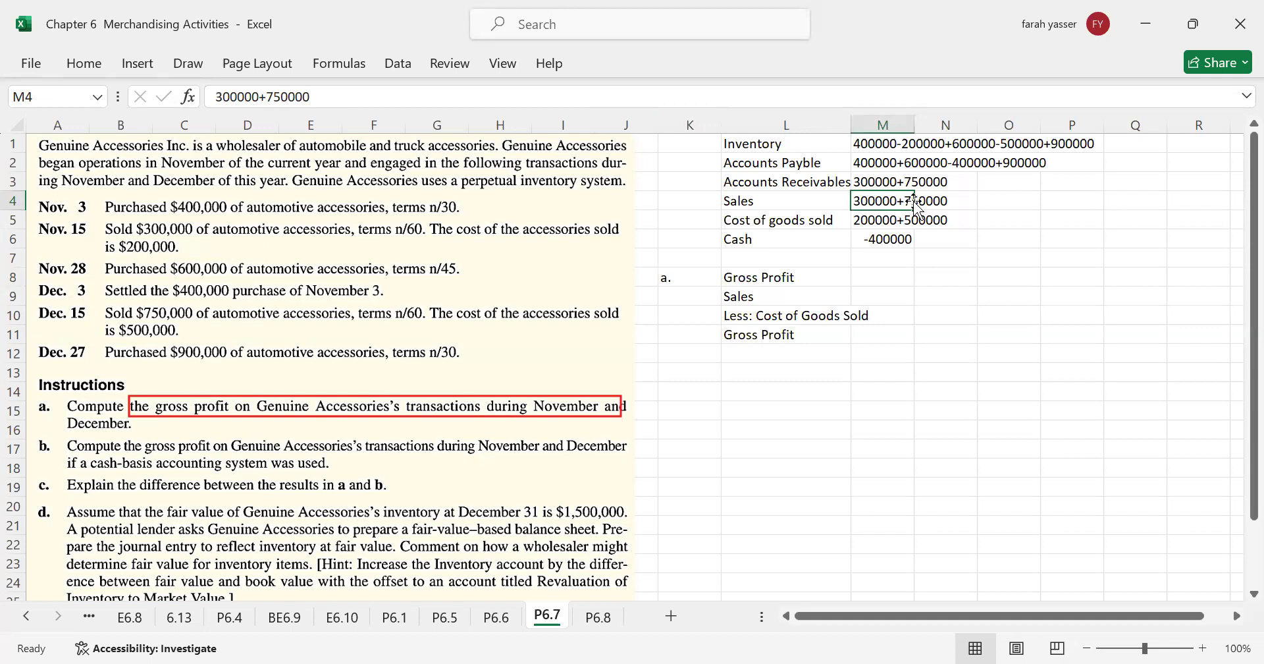
{"action": "left_click", "coordinate": [215, 97]}
{"action": "type", "text": "="}
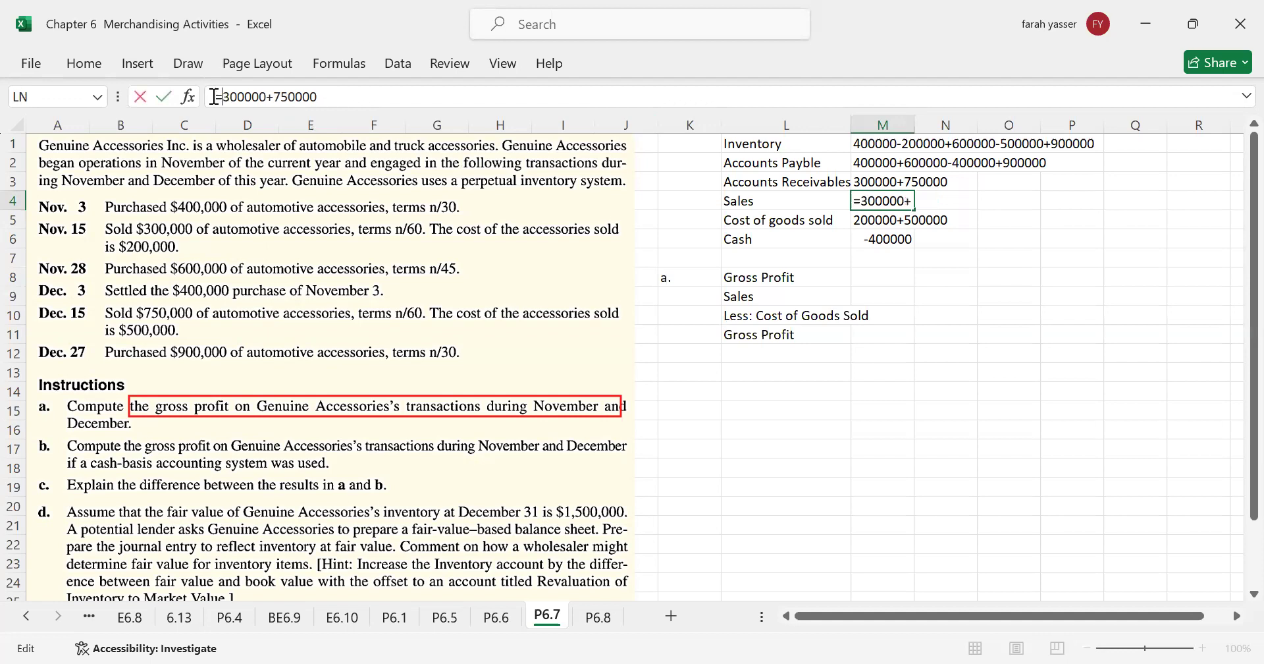
{"action": "key", "text": "Return"}
{"action": "left_click", "coordinate": [881, 204]}
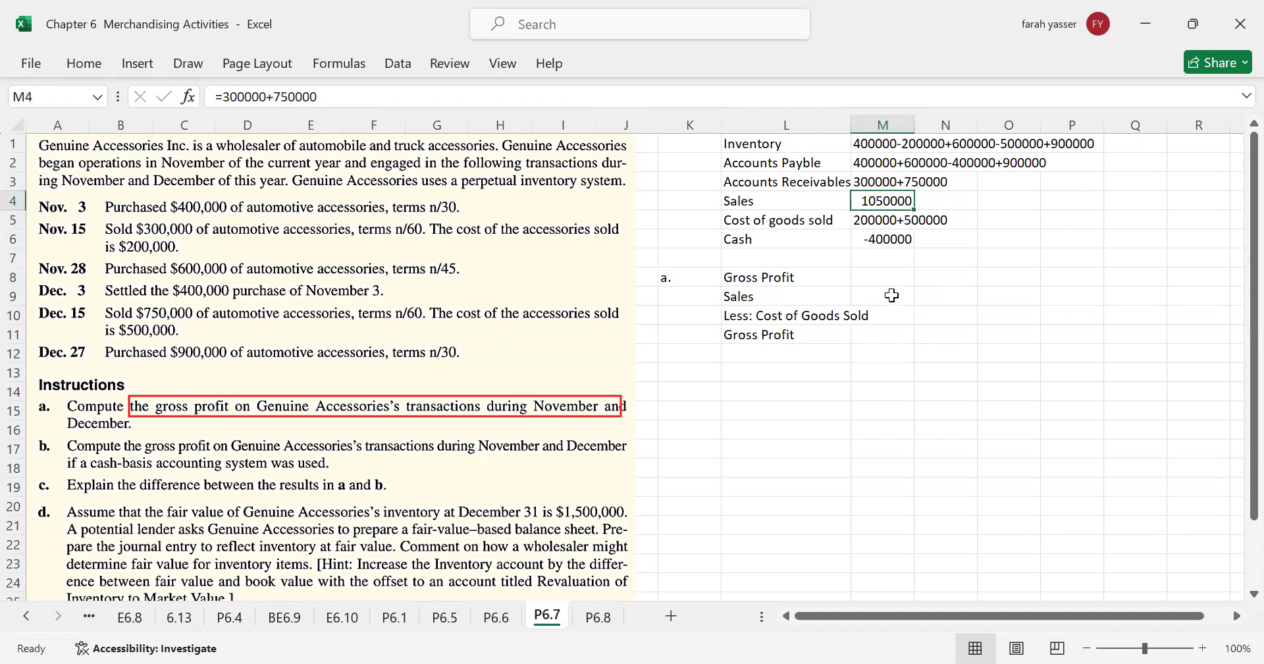
Enter $1,050,000 in N9 as the Sales amount of the gross profit computation.
{"action": "left_click", "coordinate": [933, 296]}
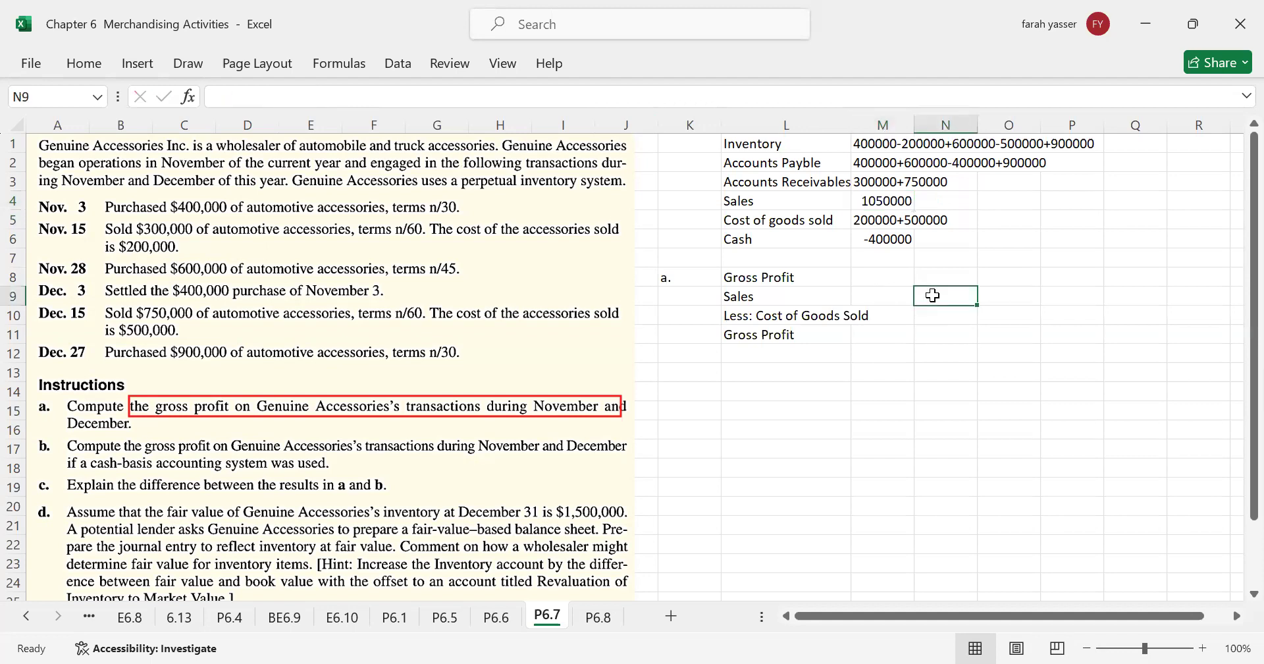
{"action": "type", "text": "$1050,000"}
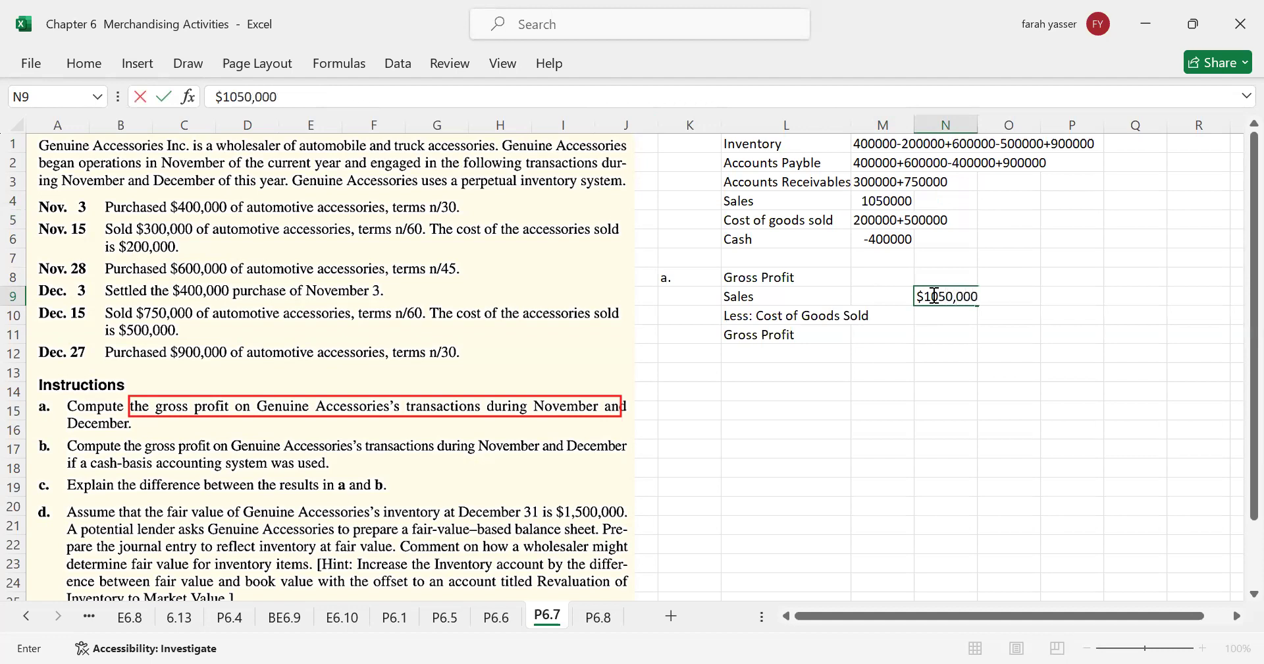
{"action": "key", "text": "Return"}
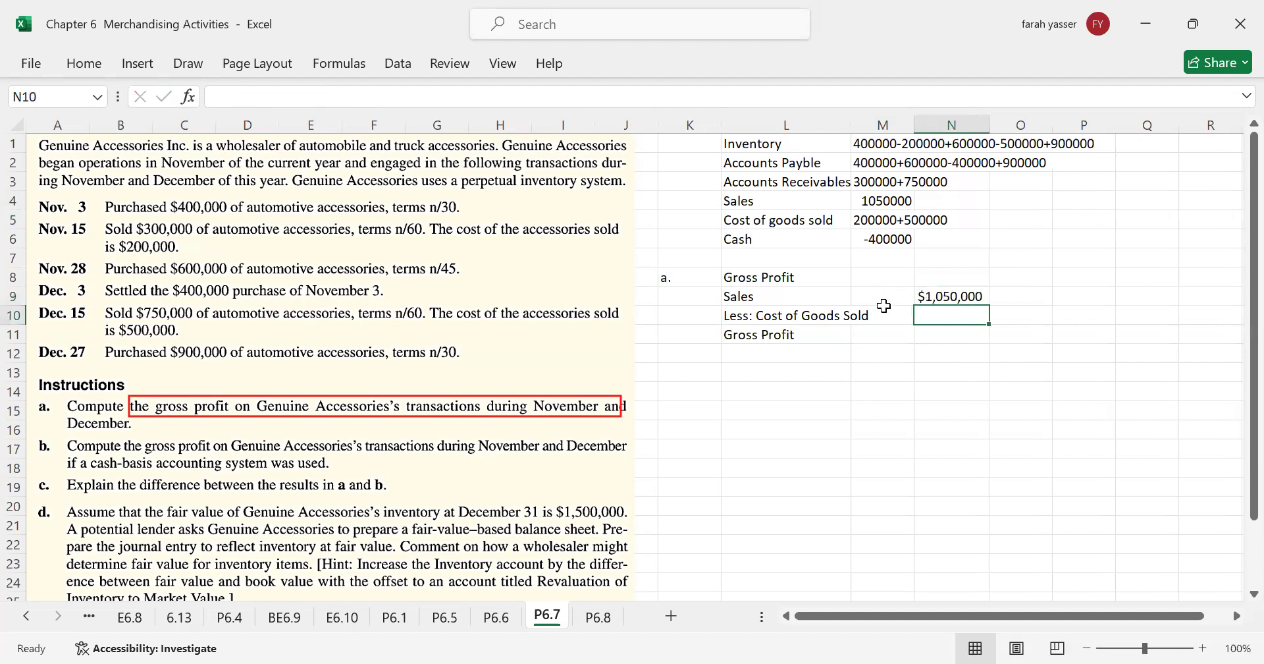
Turn the Cost of goods sold entry in M5 into the formula =200000+500000.
{"action": "left_click", "coordinate": [752, 220]}
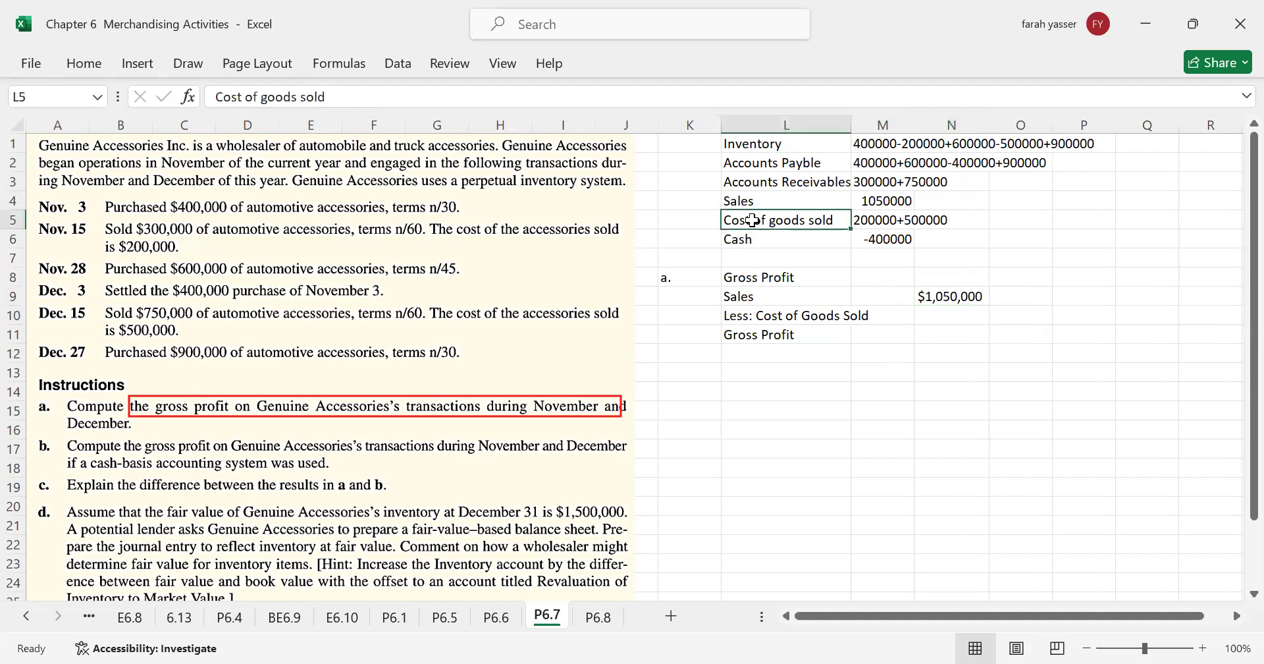
{"action": "left_click", "coordinate": [865, 219]}
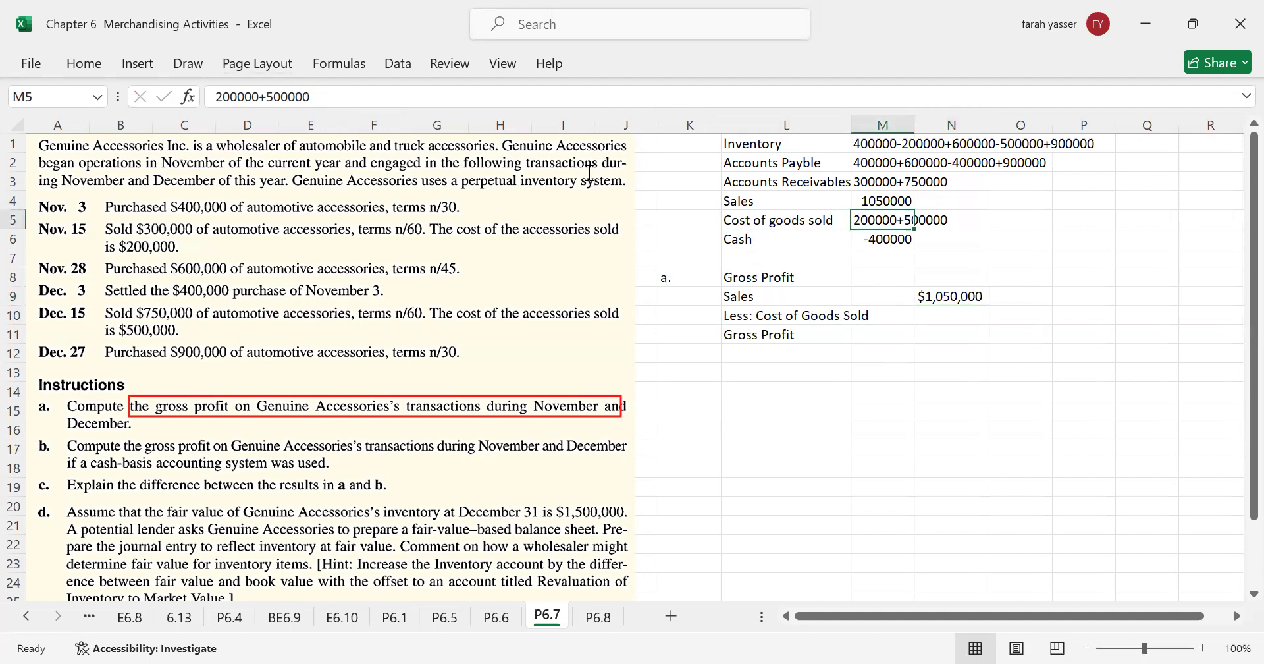
{"action": "left_click", "coordinate": [214, 96]}
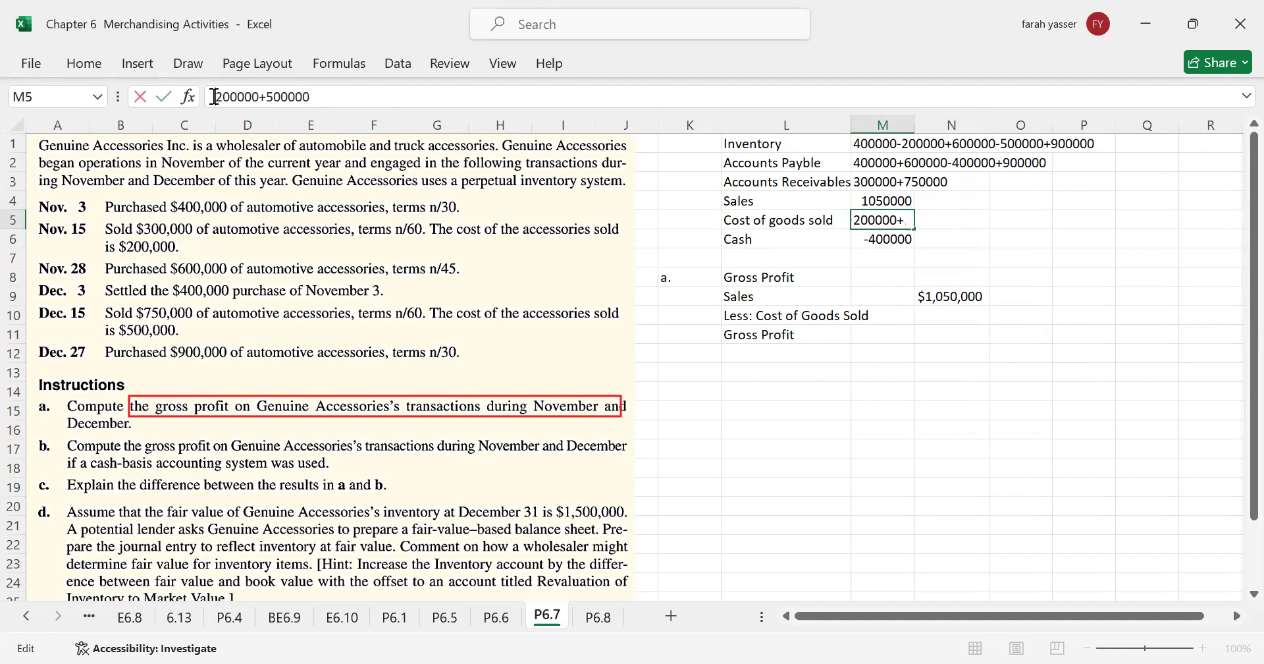
{"action": "type", "text": "="}
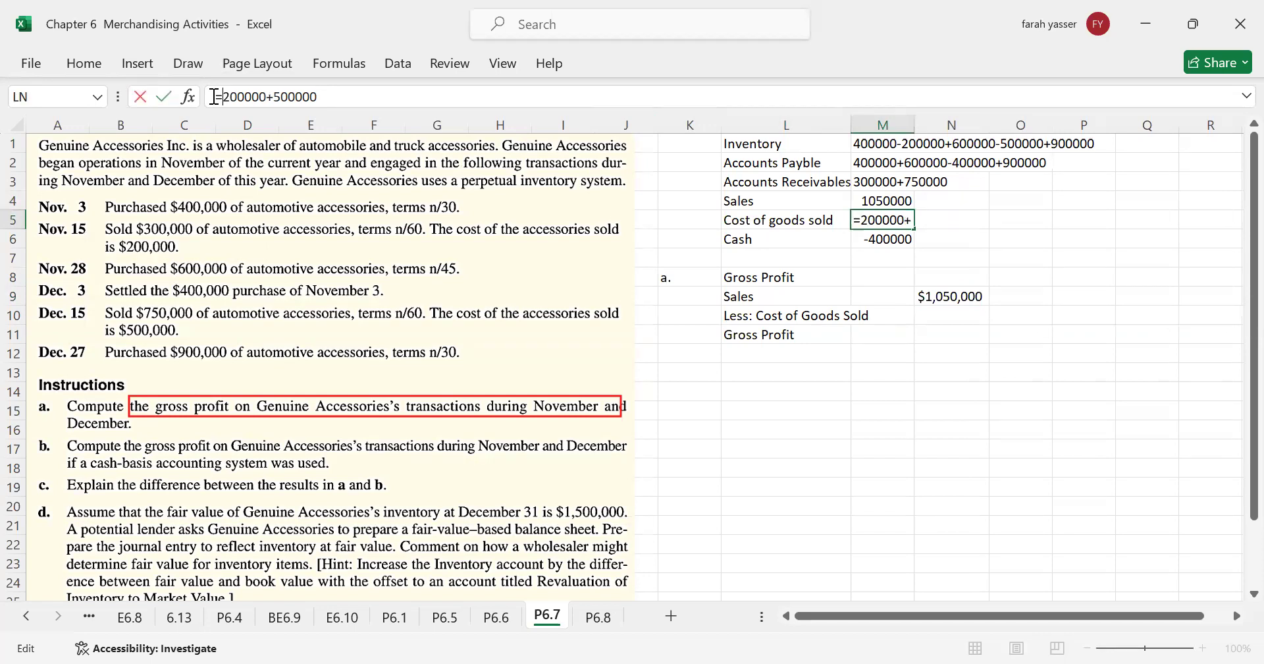
{"action": "key", "text": "Return"}
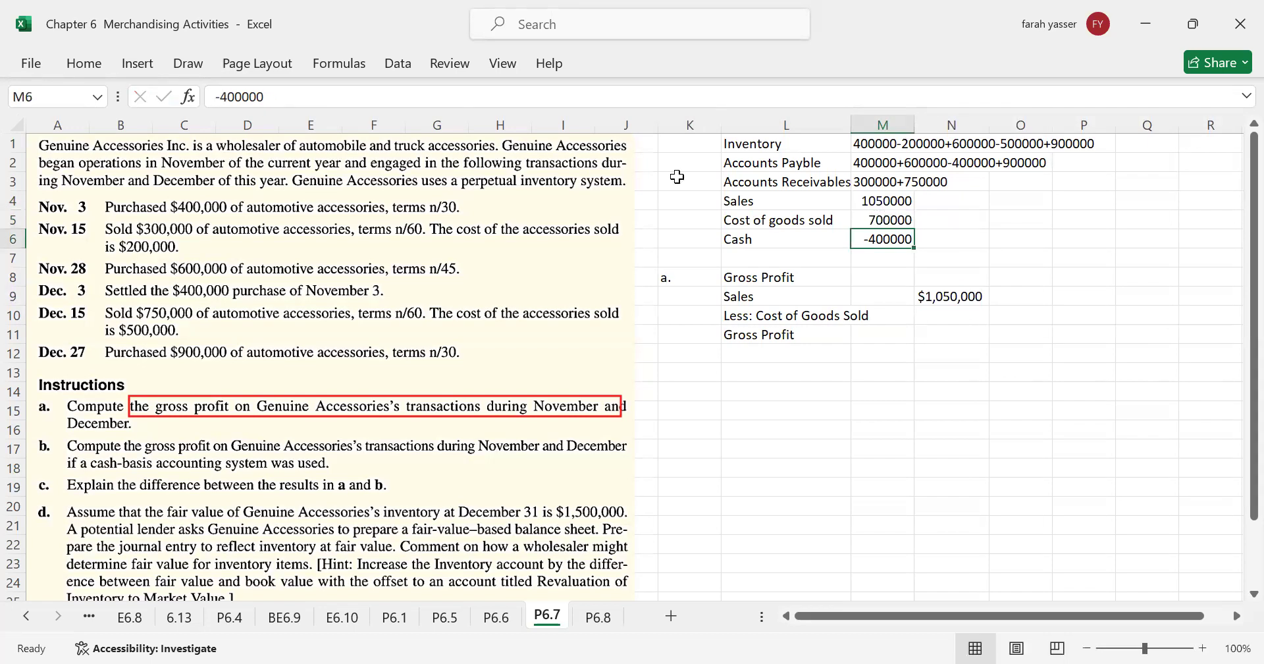
{"action": "left_click", "coordinate": [869, 217]}
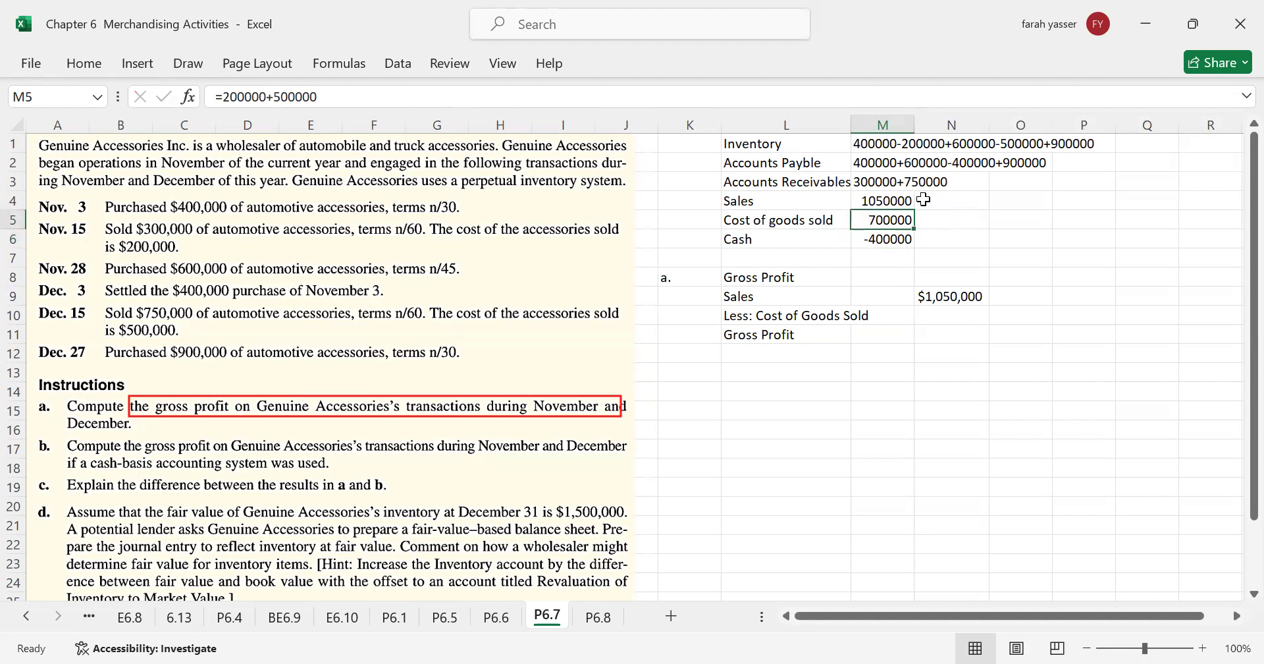
Enter -700,000 in N10 as the Less: Cost of Goods Sold amount.
{"action": "left_click", "coordinate": [929, 319]}
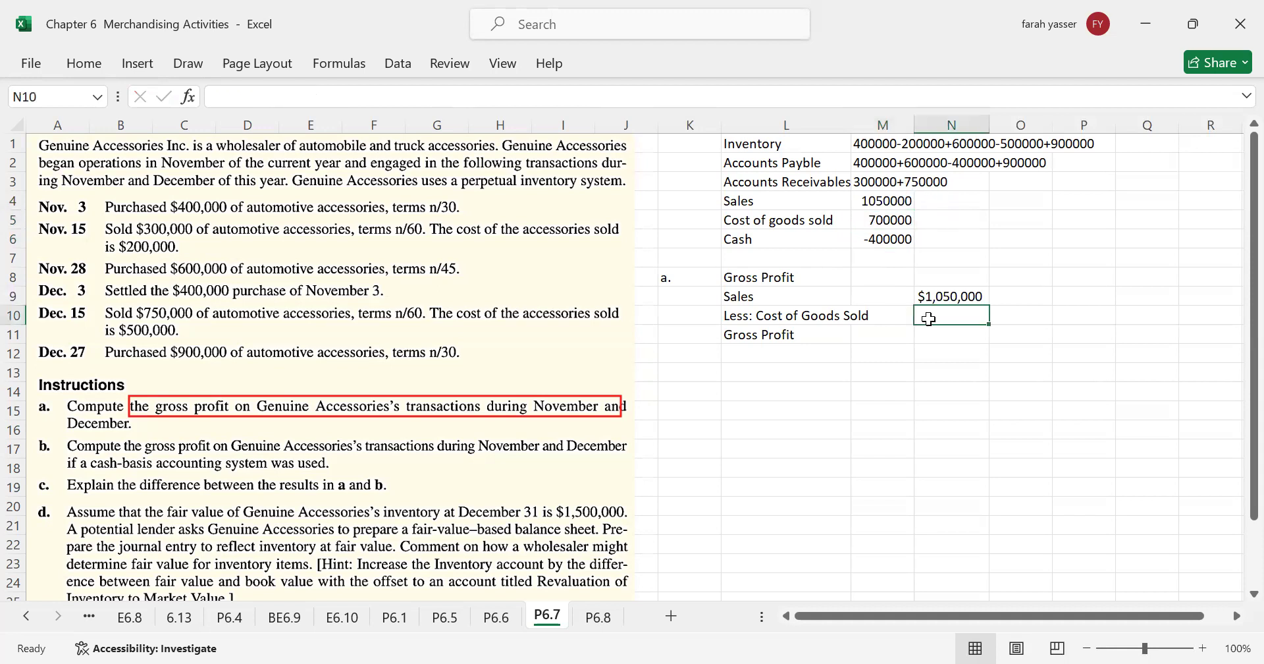
{"action": "type", "text": "-700,000"}
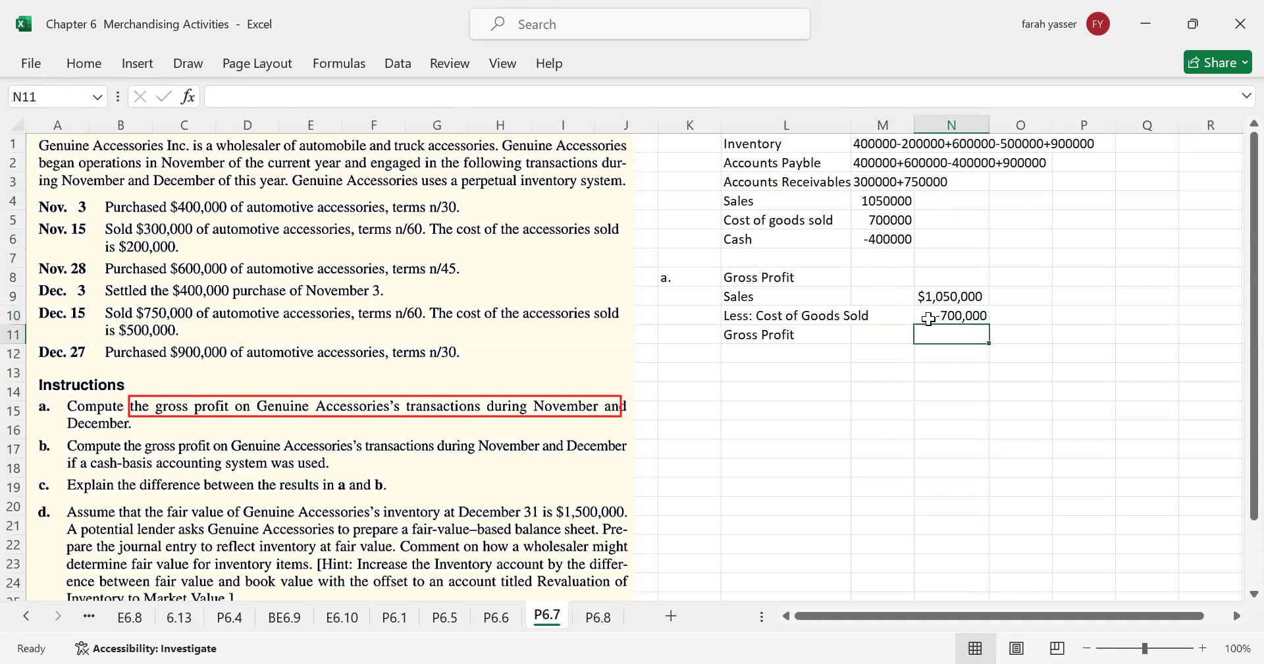
{"action": "key", "text": "ctrl+Return"}
{"action": "left_click", "coordinate": [86, 64]}
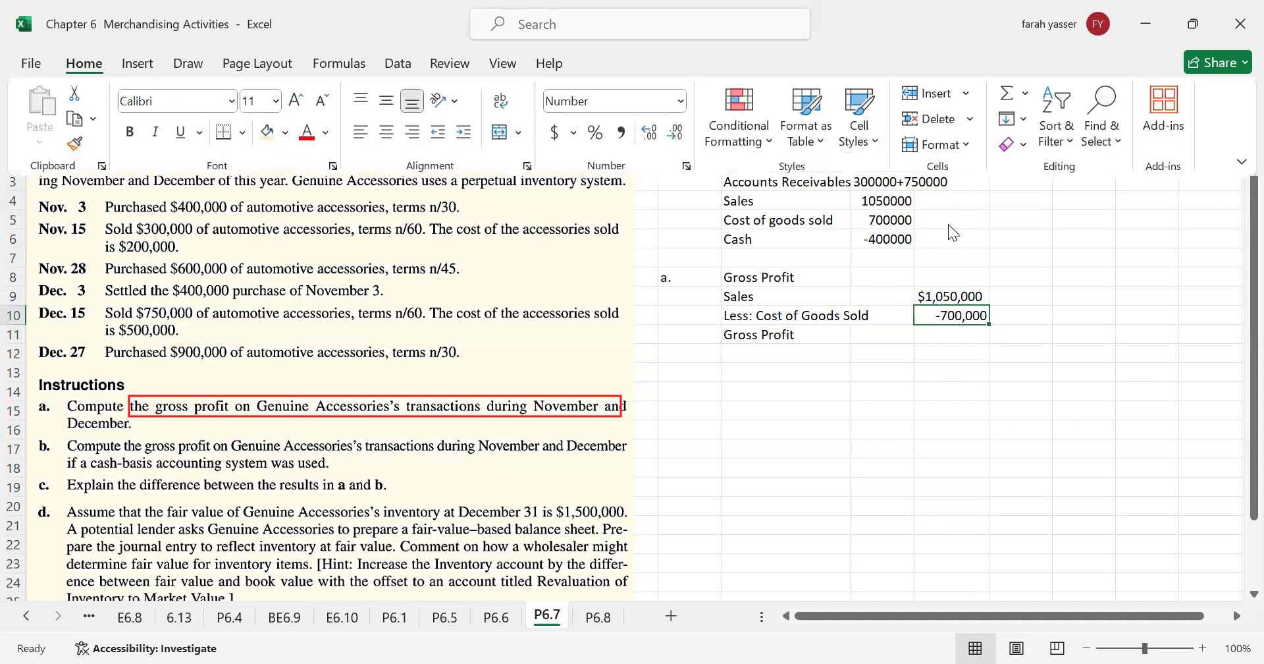
Compute the Gross Profit in N11 as the sum of N9 and N10.
{"action": "left_click_drag", "start_coordinate": [963, 302], "coordinate": [954, 333]}
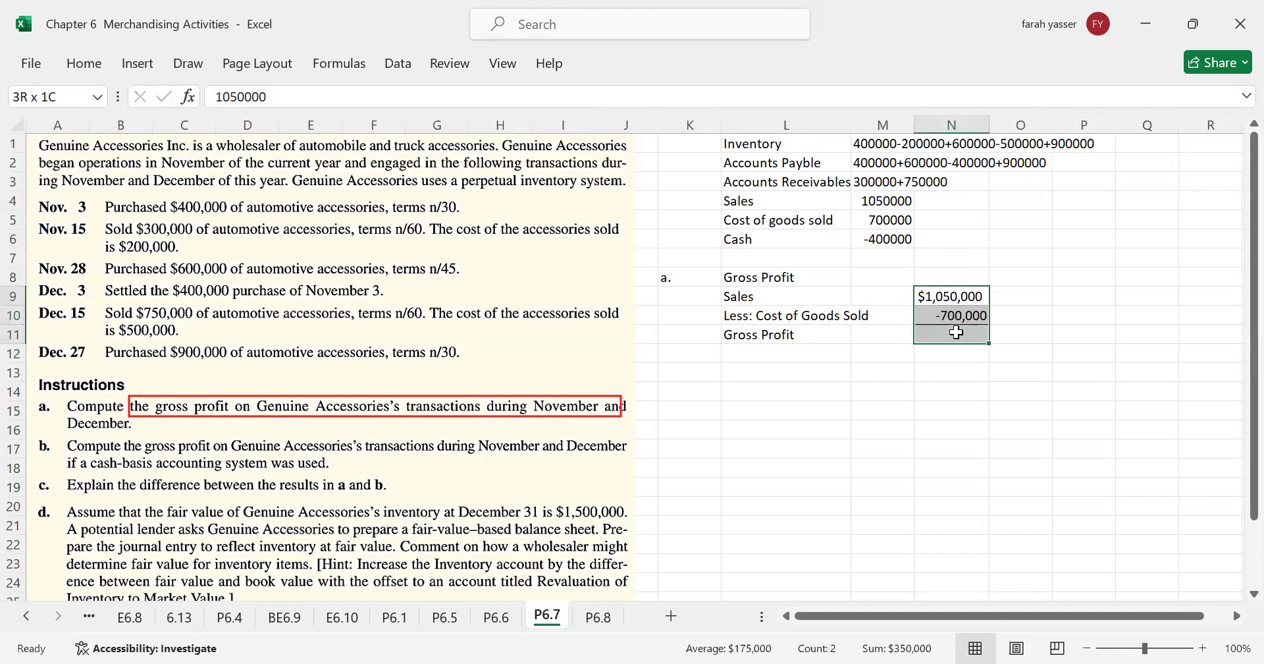
{"action": "left_click", "coordinate": [86, 66]}
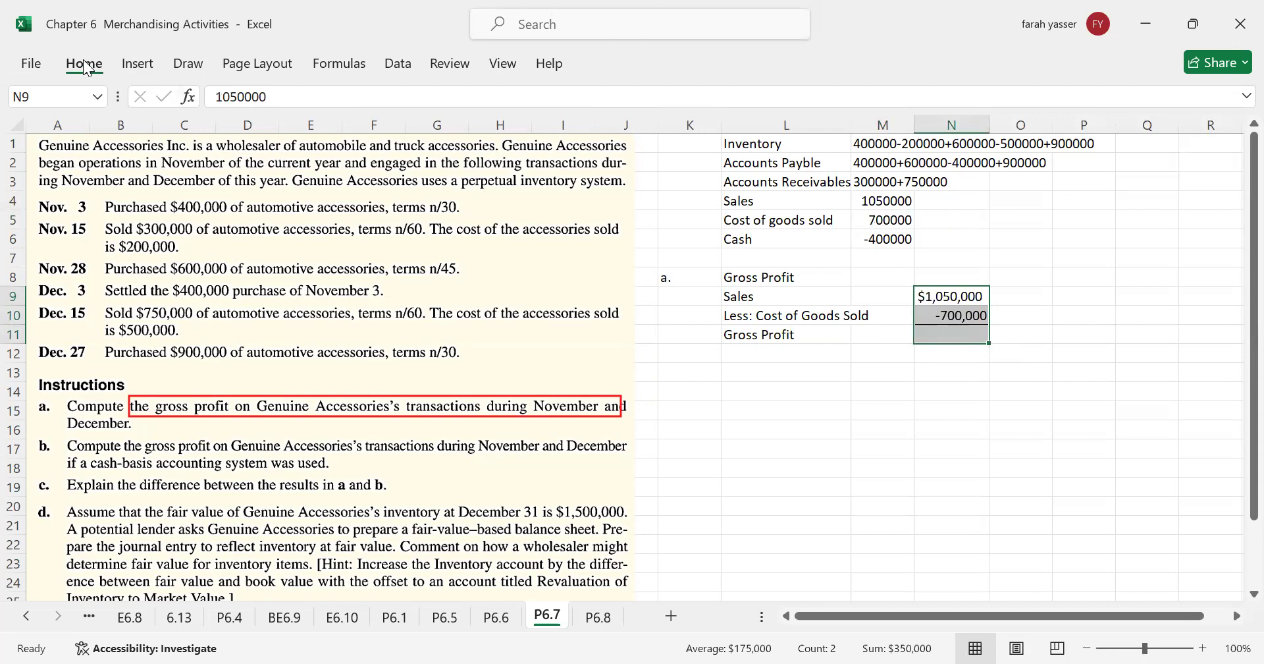
{"action": "left_click", "coordinate": [1008, 96]}
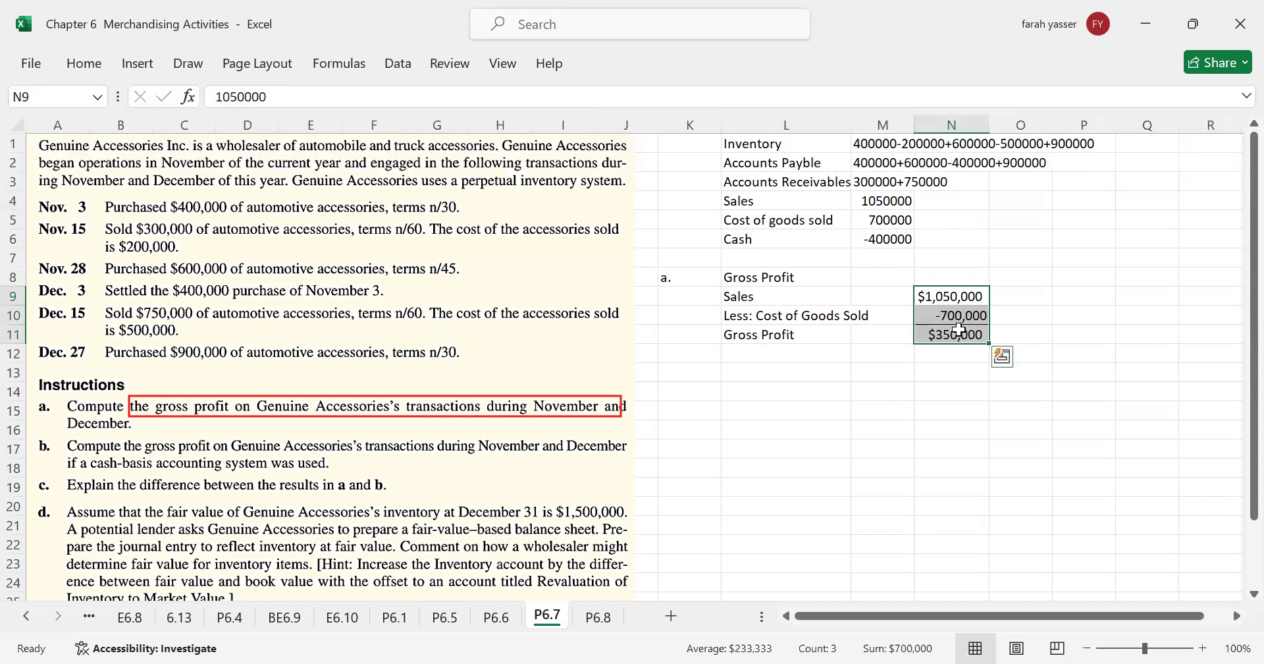
Apply a single top and double bottom border to the Gross Profit amount in N11.
{"action": "left_click", "coordinate": [959, 330]}
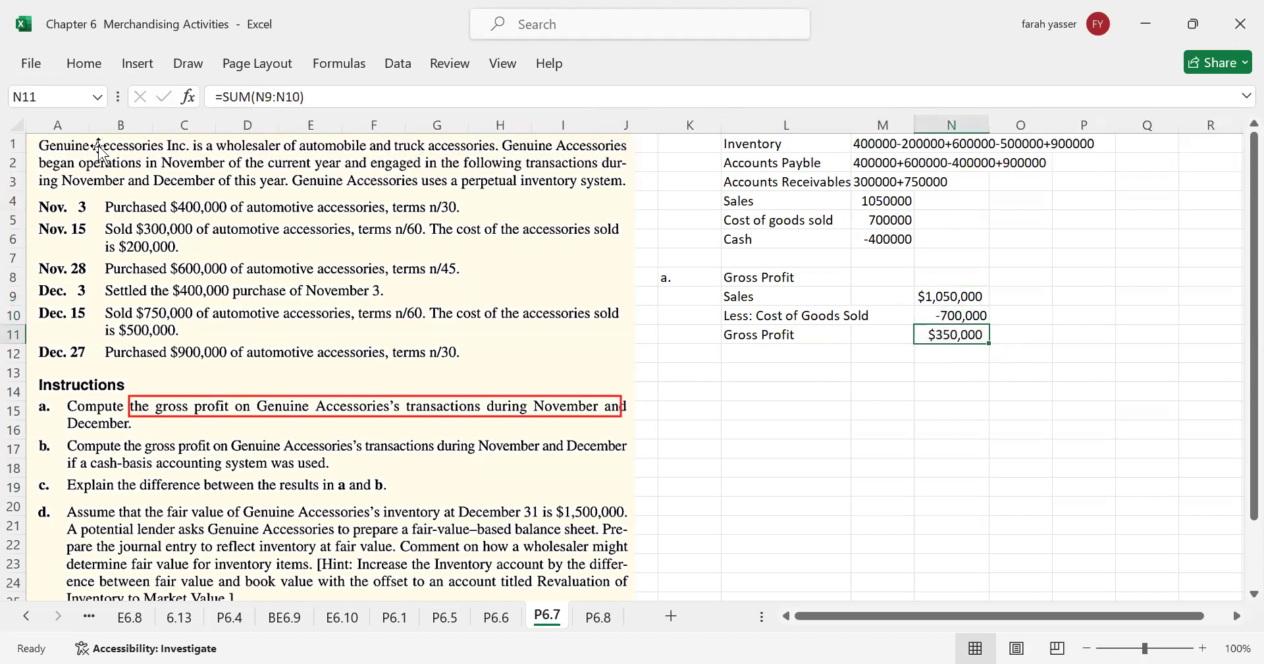
{"action": "left_click", "coordinate": [83, 63]}
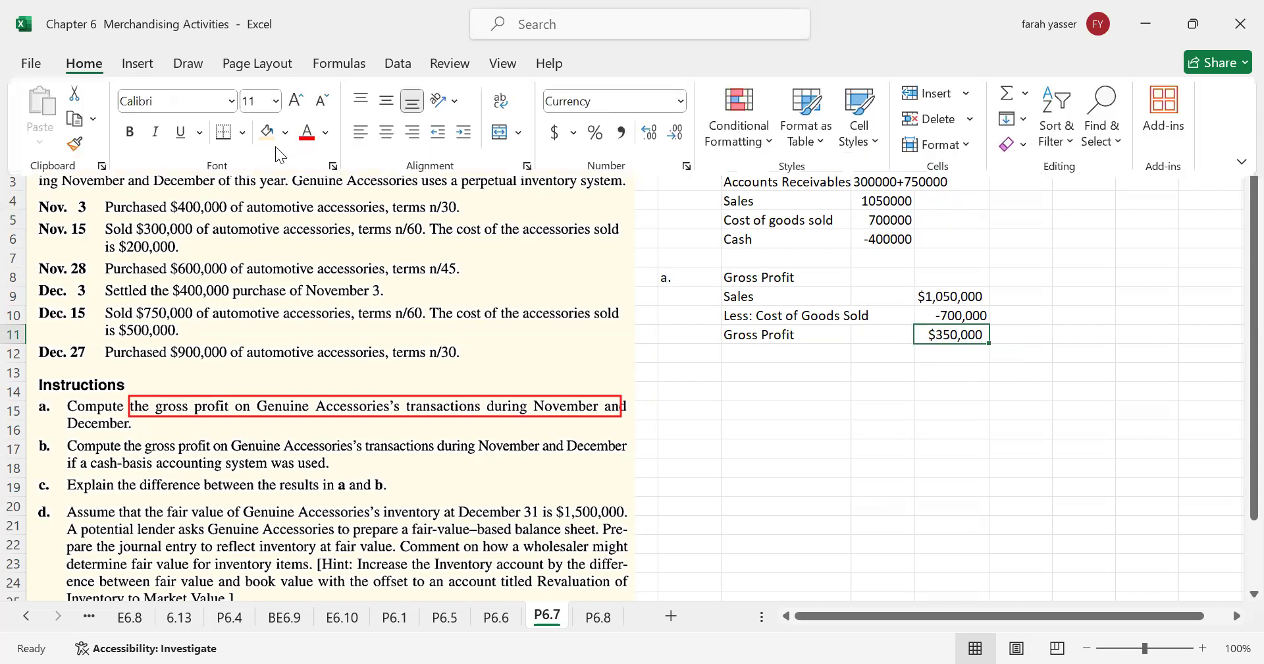
{"action": "left_click", "coordinate": [242, 134]}
{"action": "left_click", "coordinate": [254, 545]}
Enter the label b. in K13 and outline requirement b's November and December and cash-basis wording in red.
{"action": "left_click", "coordinate": [686, 374]}
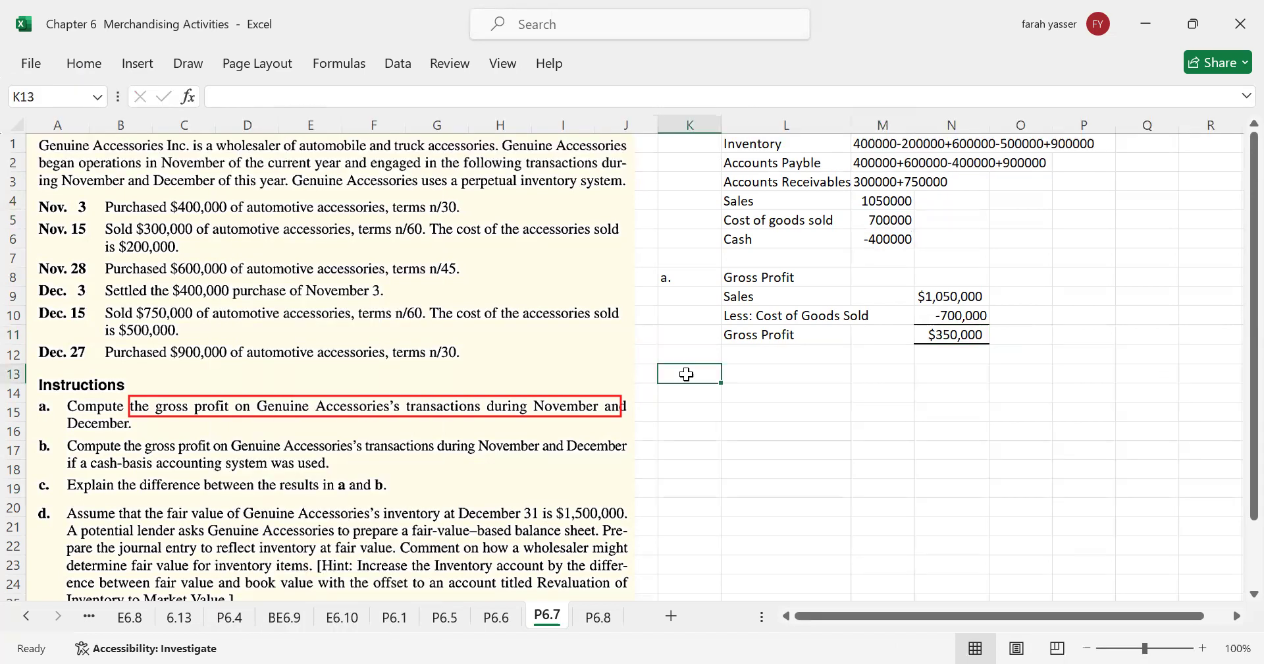
{"action": "type", "text": "b"}
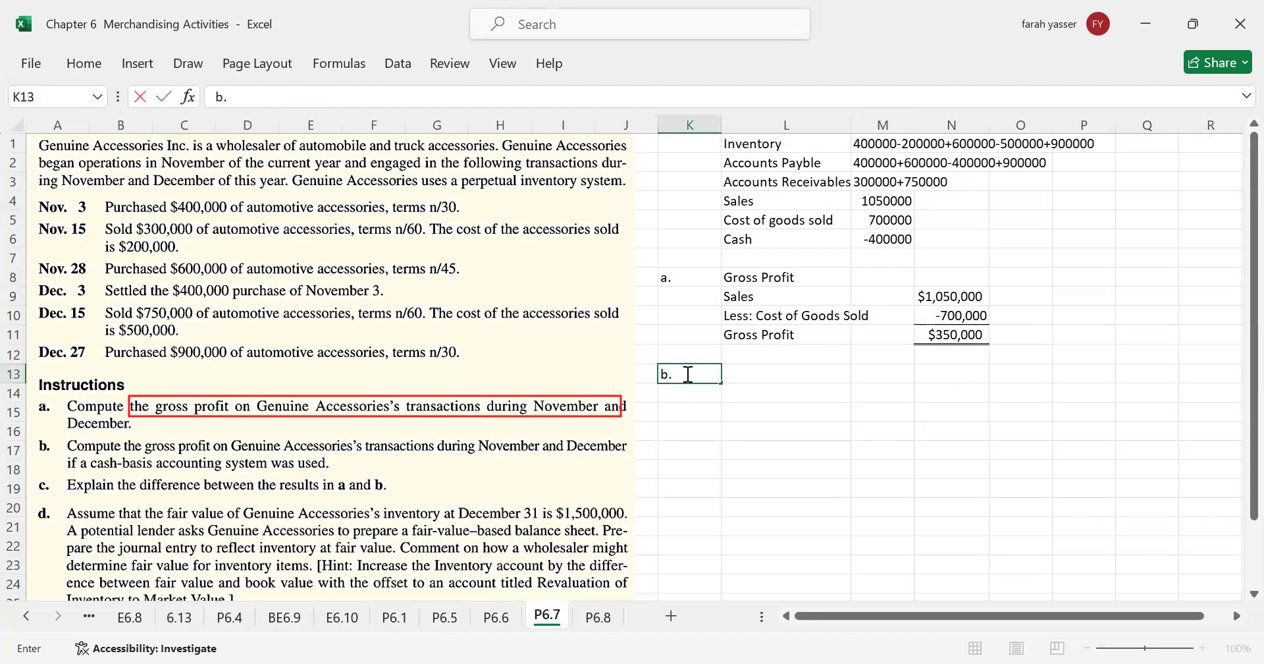
{"action": "type", "text": "."}
{"action": "key", "text": "Return"}
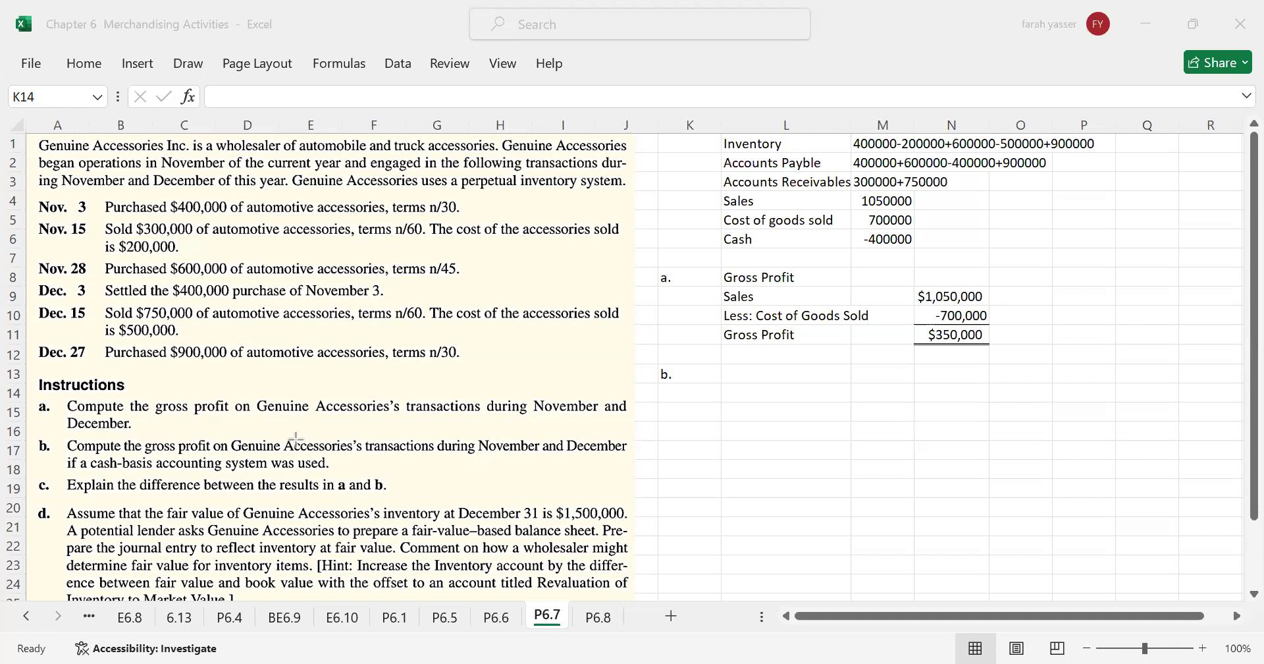
{"action": "left_click_drag", "start_coordinate": [457, 438], "coordinate": [630, 457]}
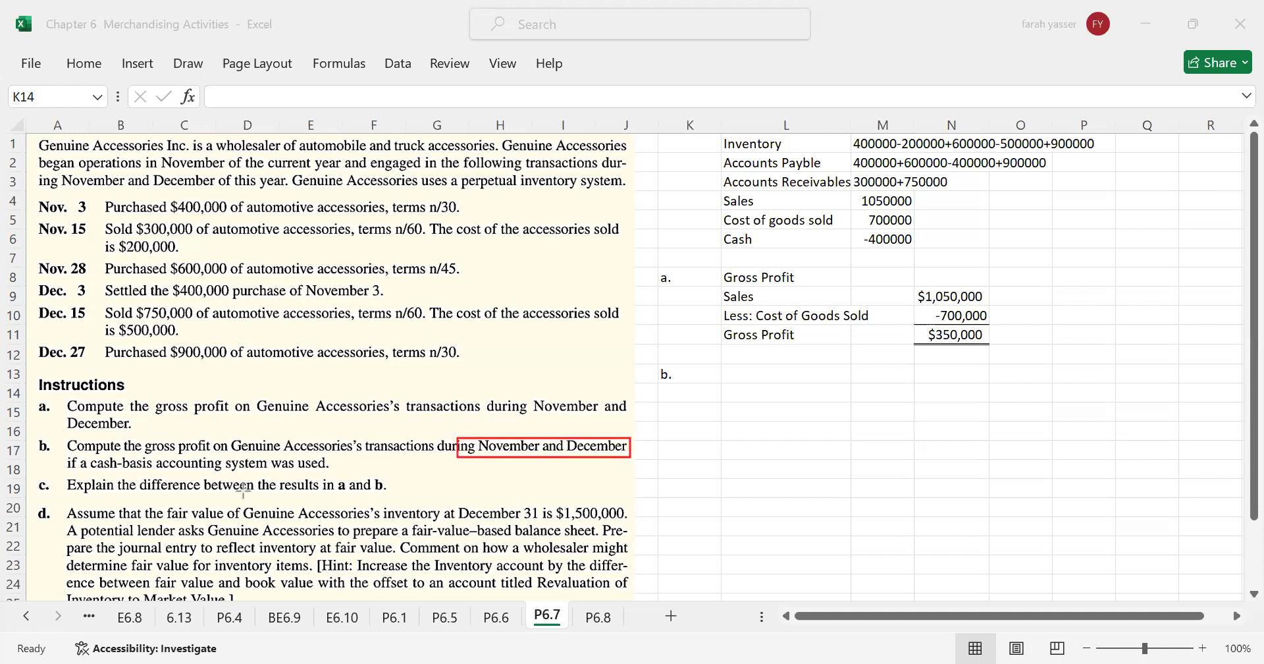
{"action": "left_click_drag", "start_coordinate": [54, 452], "coordinate": [358, 468]}
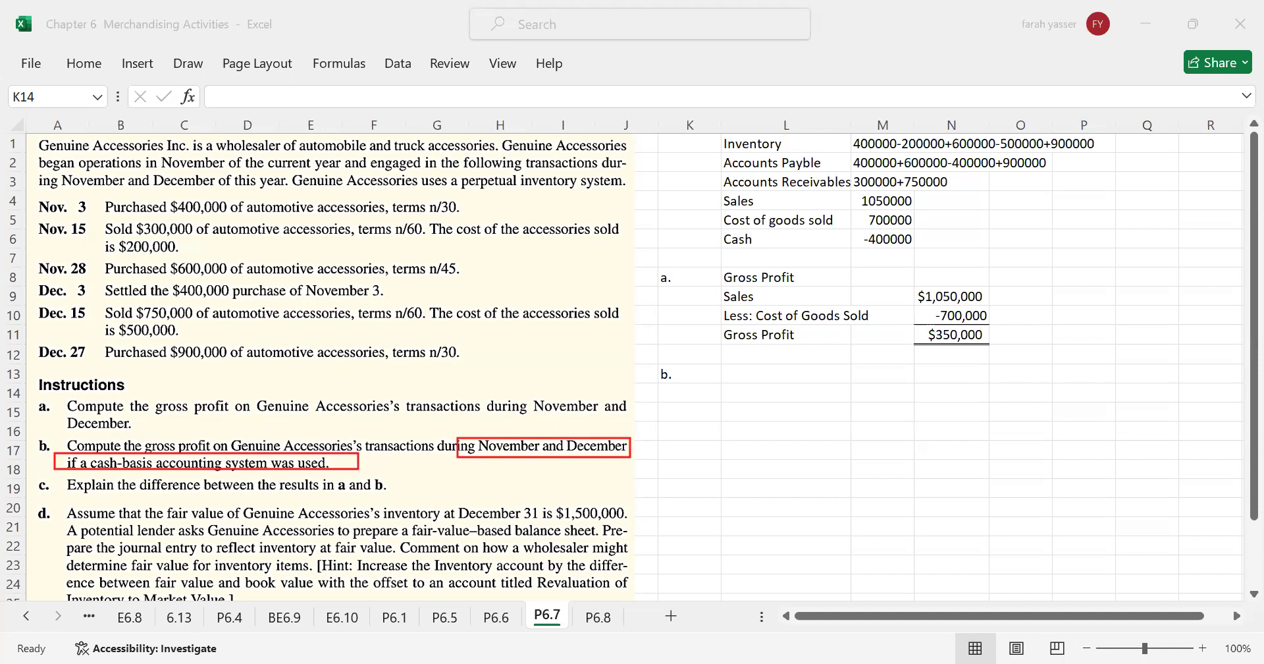
Enter the row labels Cash Collections, Less: Cash disbursements and Gross Porit in L13 to L15.
{"action": "left_click", "coordinate": [756, 374]}
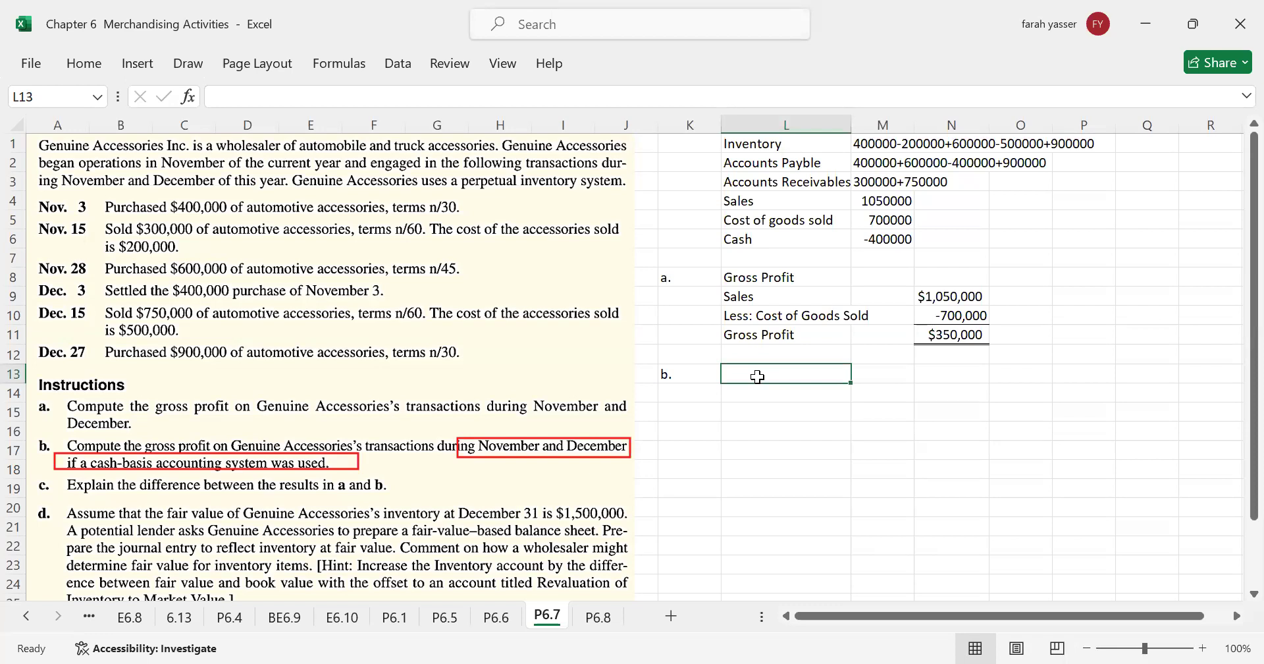
{"action": "type", "text": "Cash"}
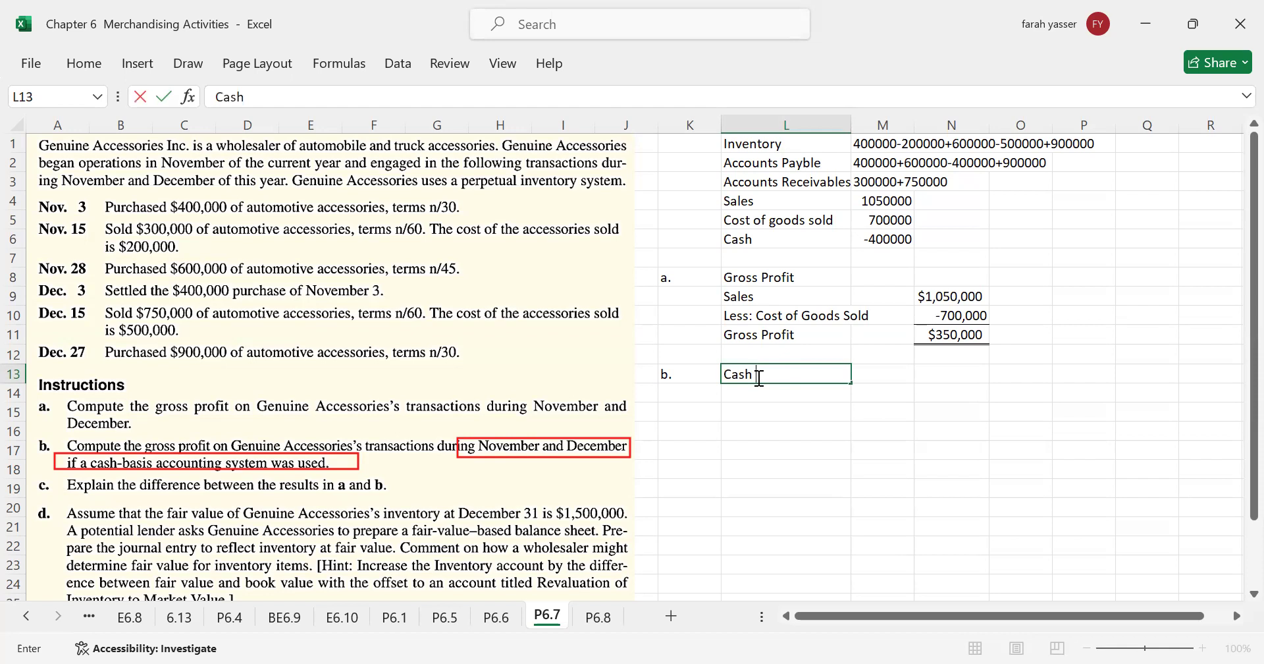
{"action": "type", "text": "Collections"}
{"action": "key", "text": "Return"}
{"action": "type", "text": "Less"}
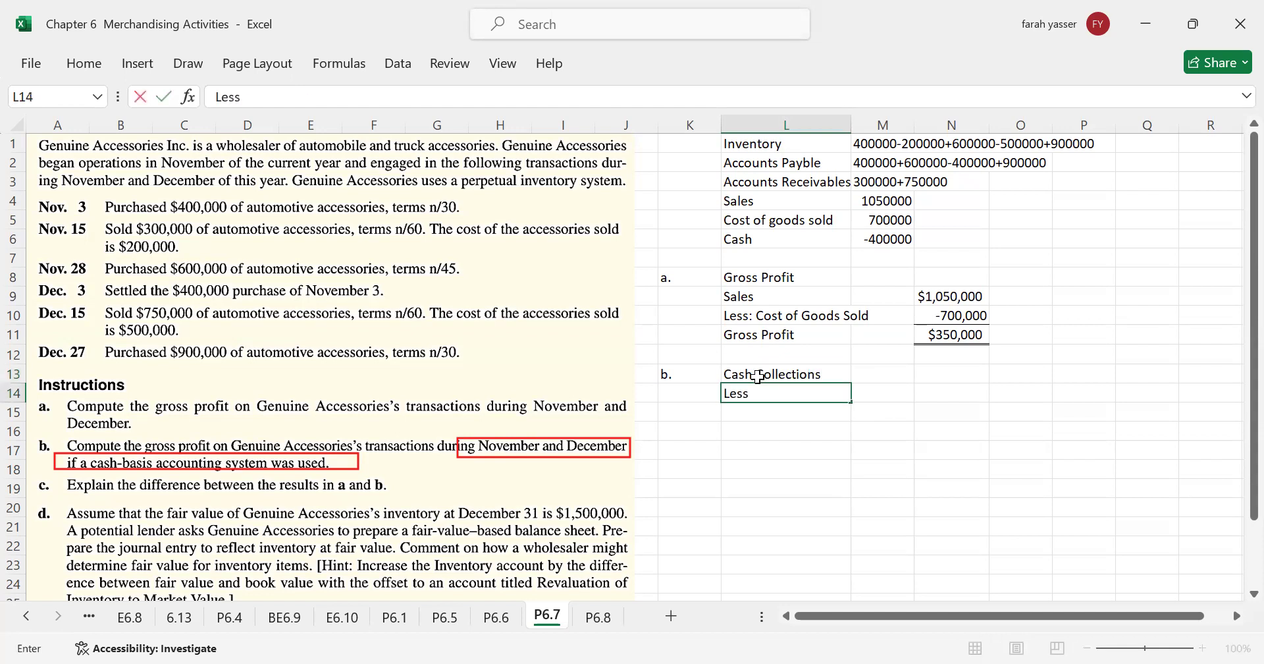
{"action": "type", "text": ": Cash disbursements"}
{"action": "key", "text": "BackSpace"}
{"action": "key", "text": "BackSpace"}
{"action": "key", "text": "BackSpace"}
{"action": "key", "text": "BackSpace"}
{"action": "key", "text": "BackSpace"}
{"action": "type", "text": "ments"}
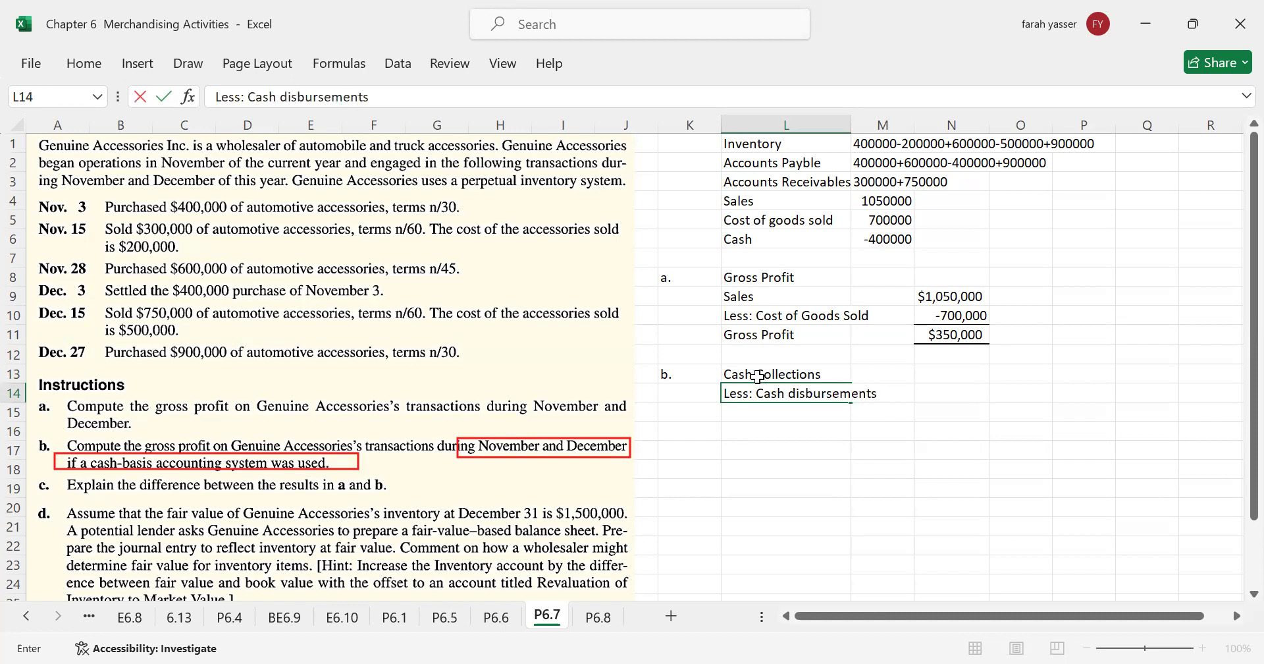
{"action": "key", "text": "Return"}
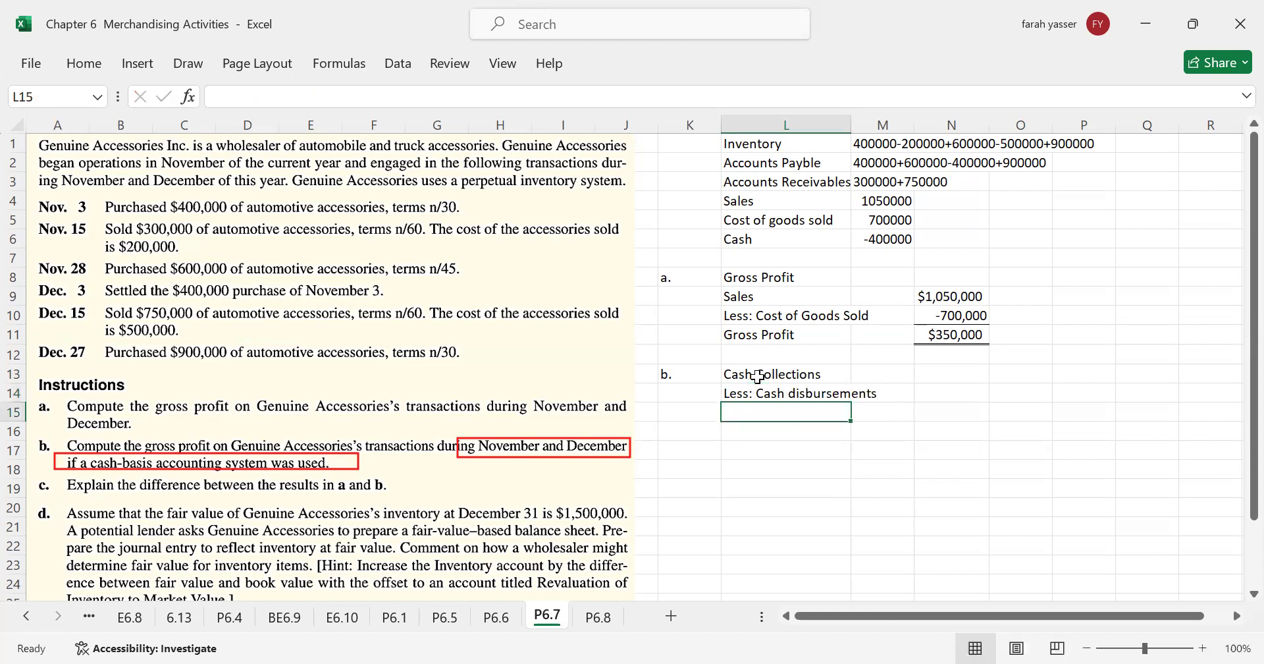
{"action": "type", "text": "Gross"}
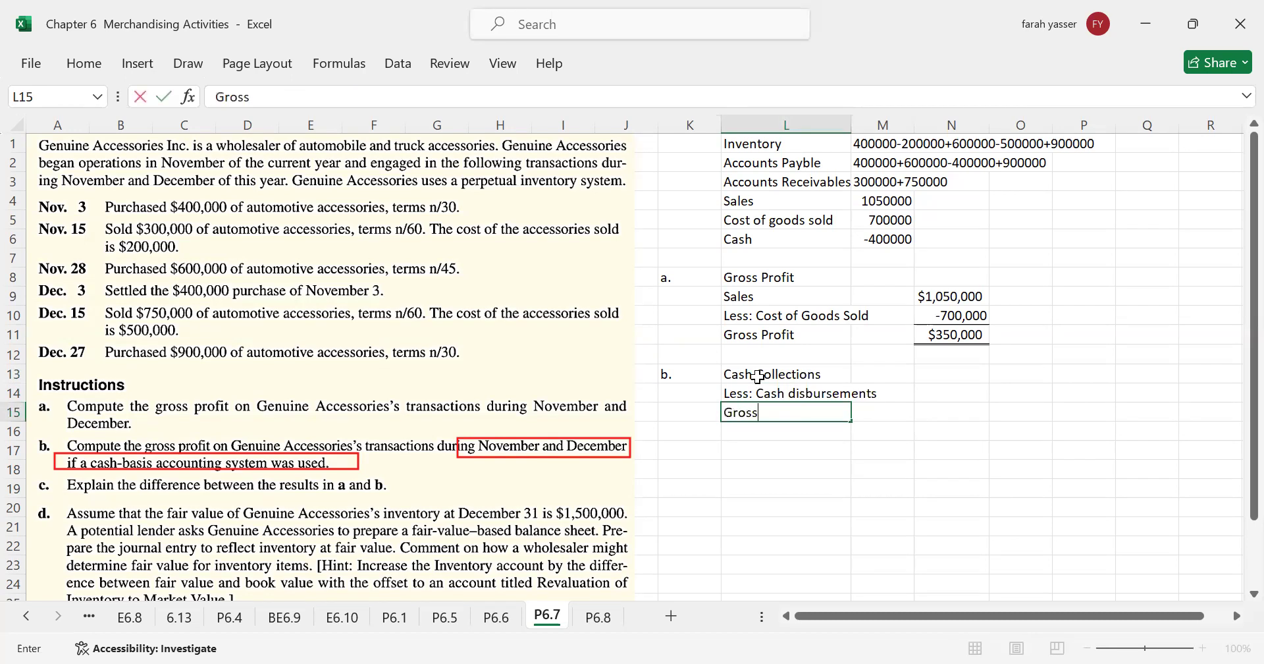
{"action": "type", "text": " Porit"}
{"action": "key", "text": "Return"}
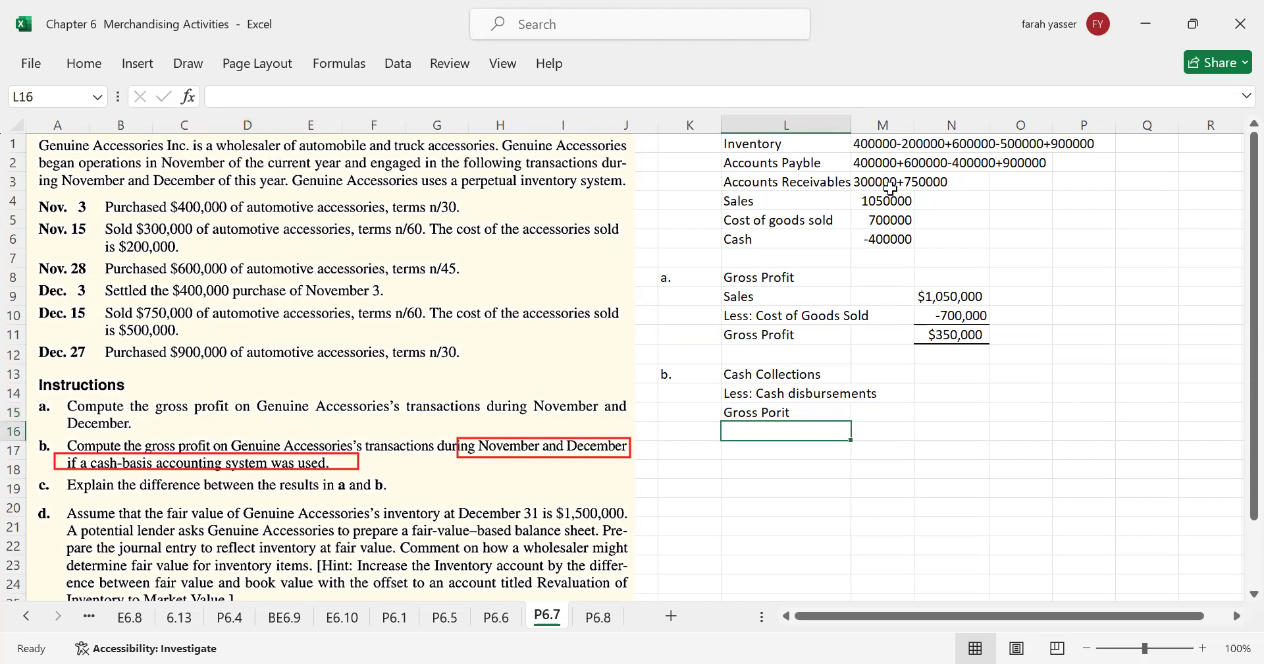
Enter 0 in N13 as the Cash Collections amount.
{"action": "left_click", "coordinate": [945, 374]}
{"action": "type", "text": "0"}
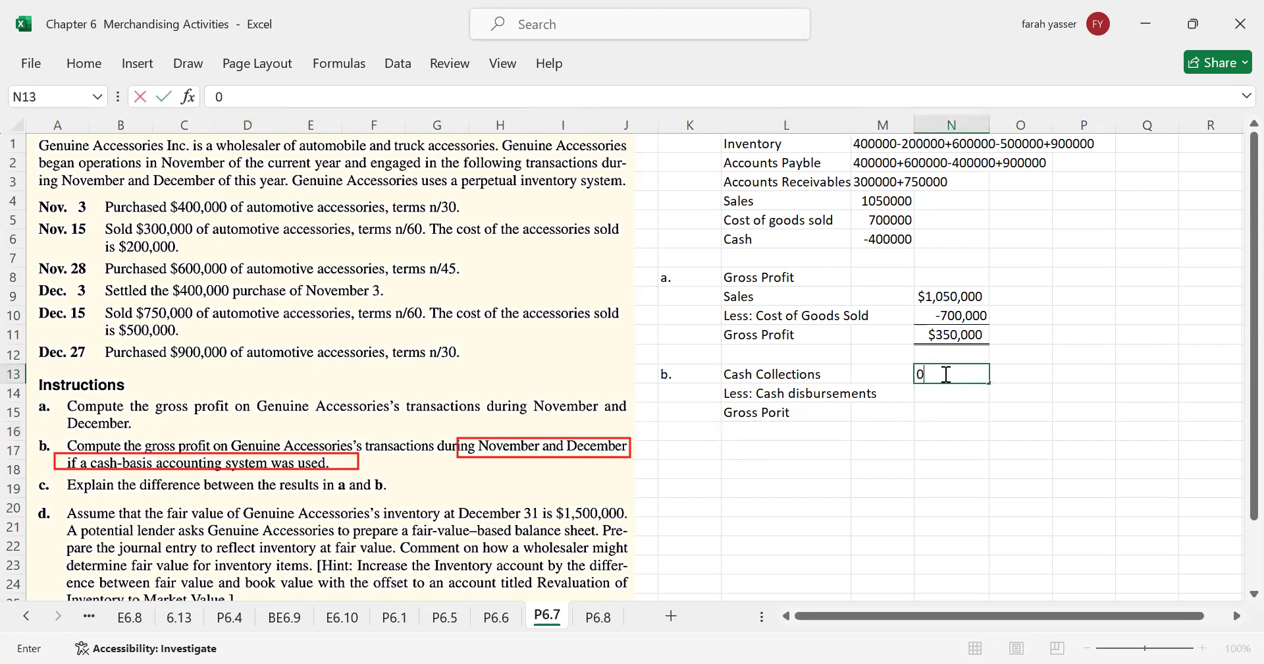
{"action": "key", "text": "Return"}
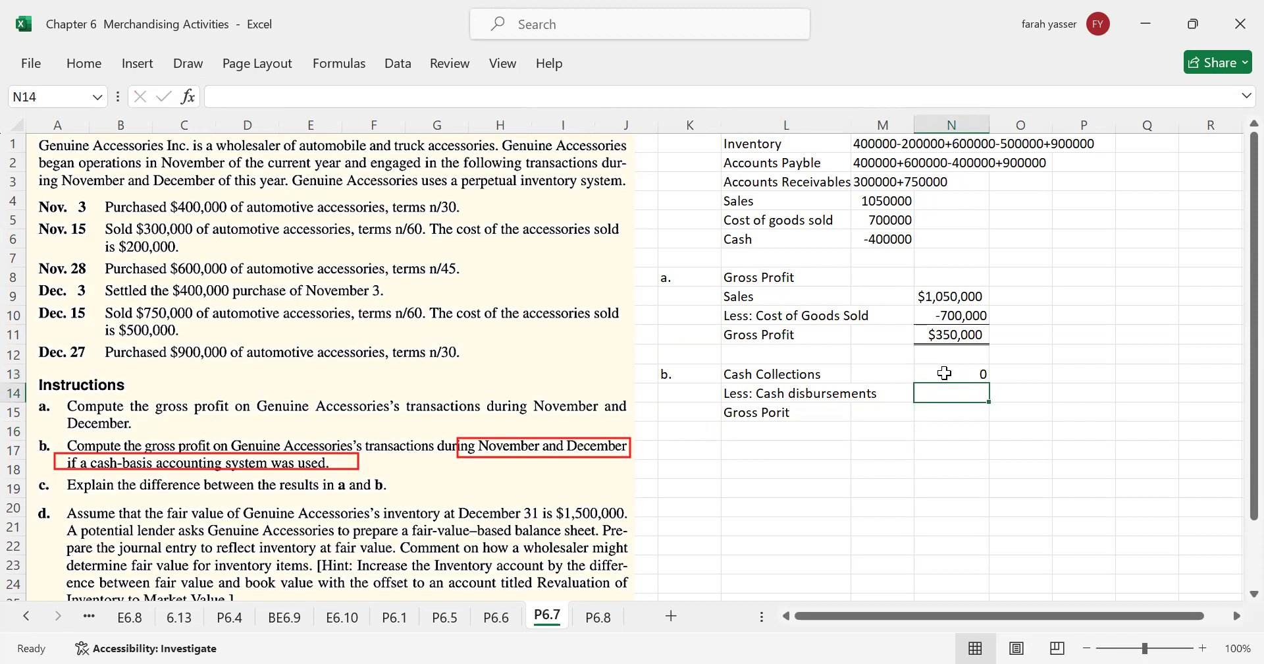
Enter the cash disbursements in N14 as the formula =-M6, referencing the Cash balance.
{"action": "type", "text": "-"}
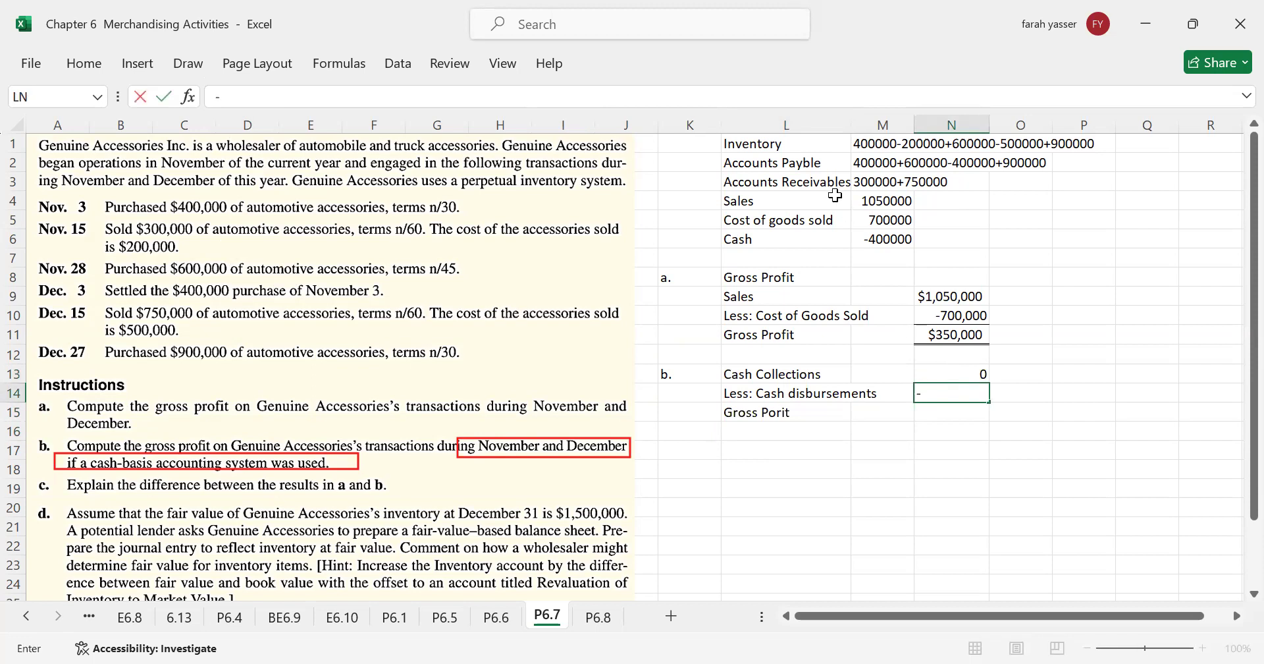
{"action": "left_click", "coordinate": [774, 238]}
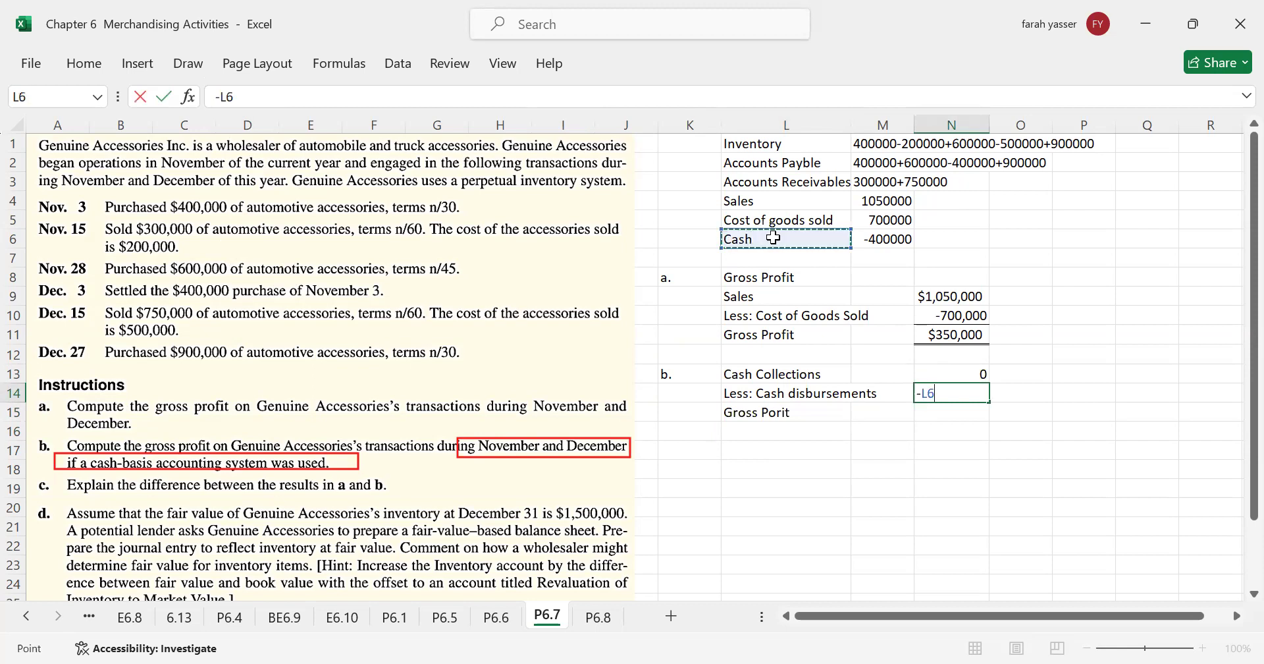
{"action": "left_click", "coordinate": [879, 238]}
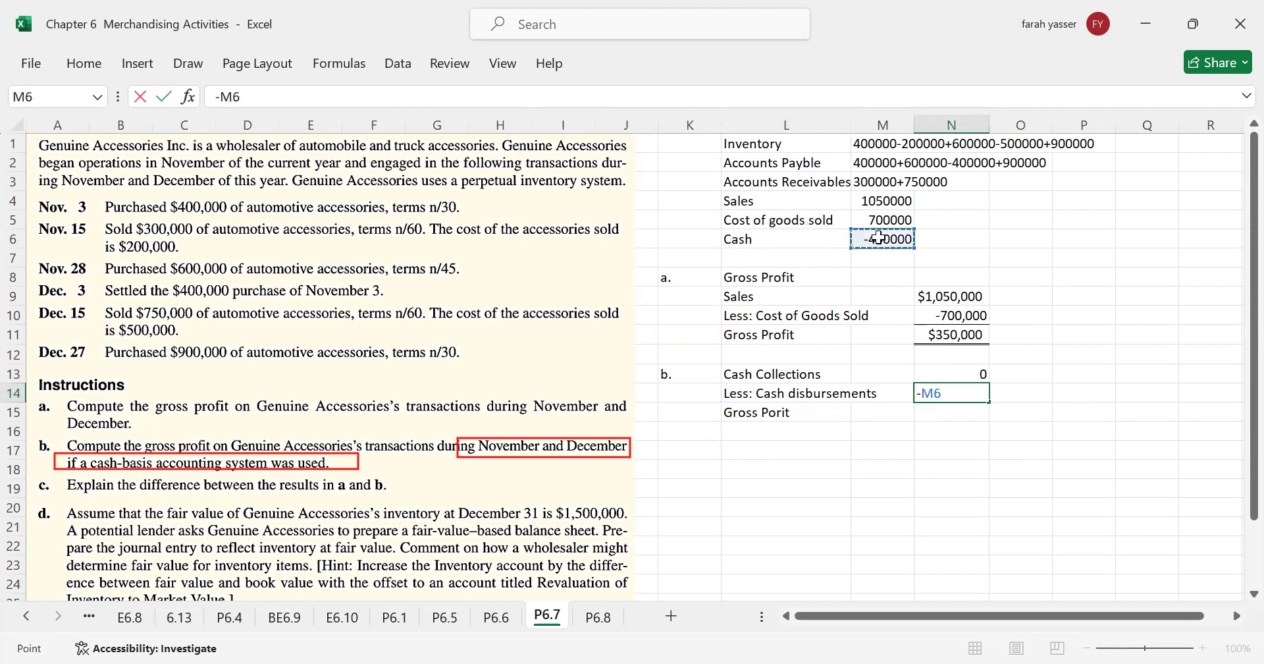
{"action": "key", "text": "Return"}
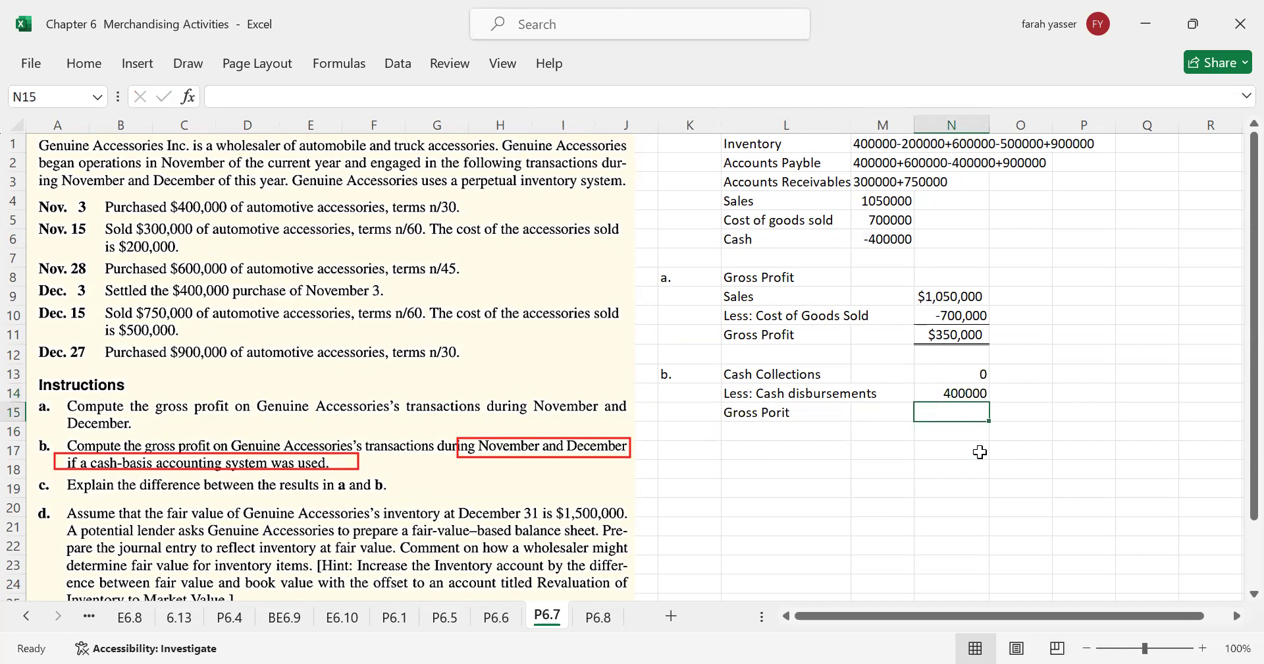
{"action": "left_click", "coordinate": [940, 391]}
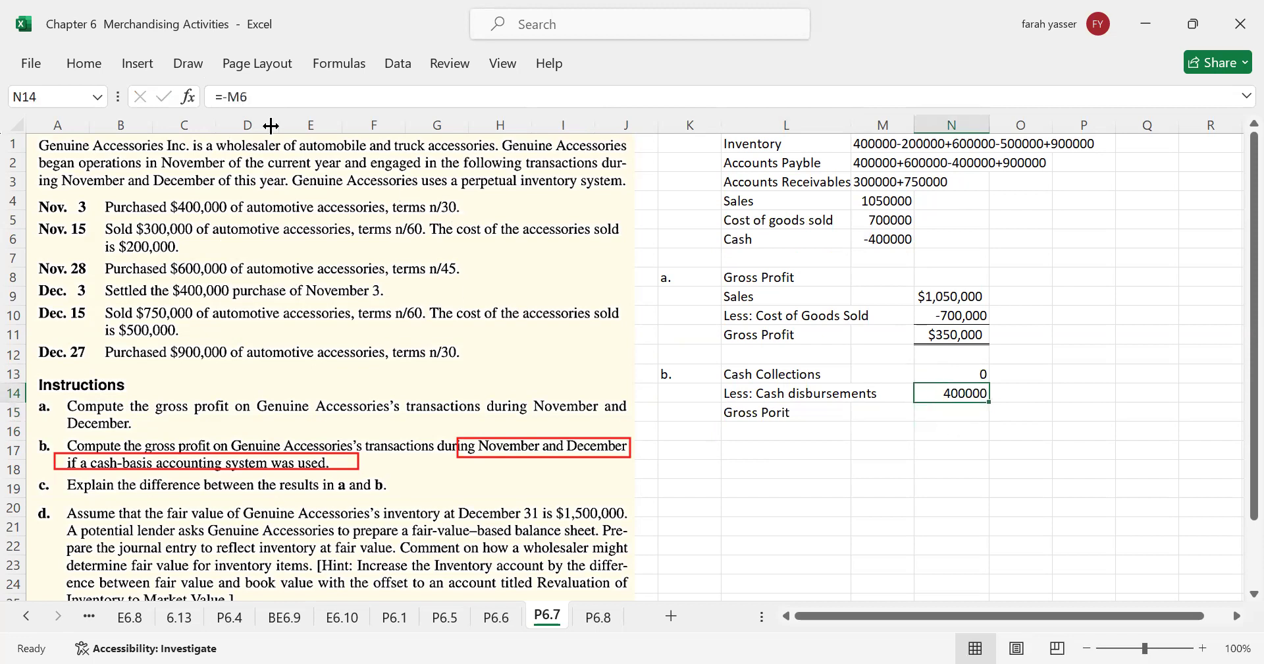
{"action": "key", "text": "Down"}
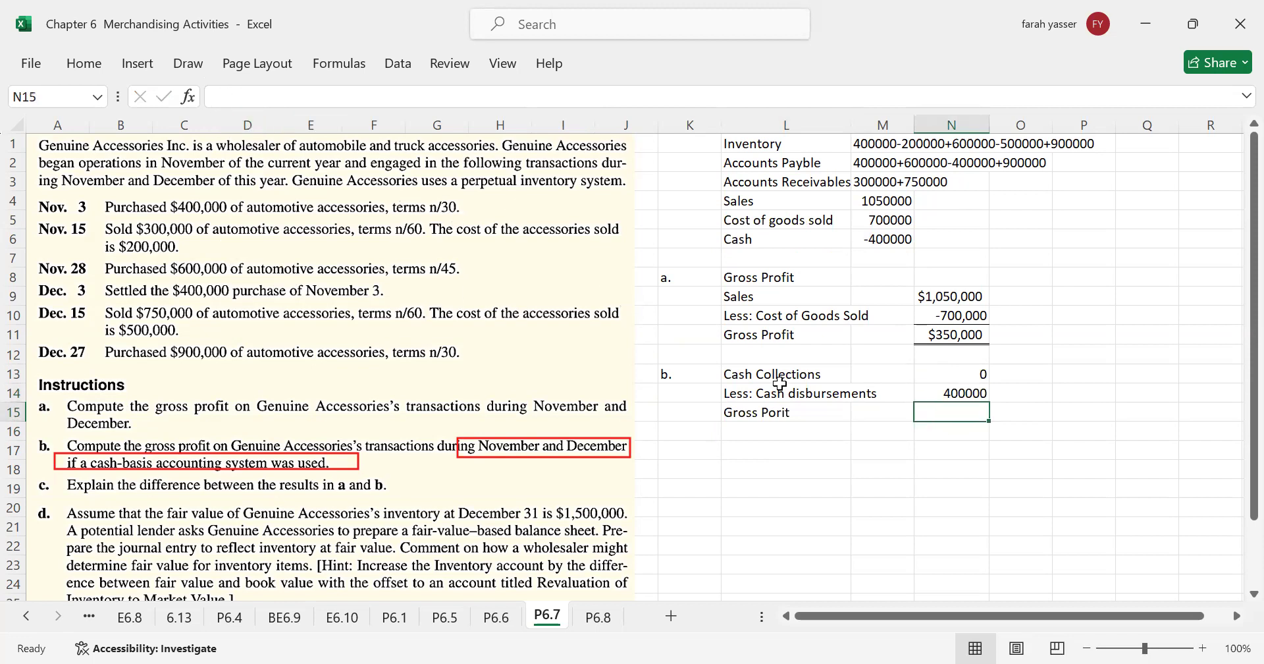
Compute the cash-basis gross profit in N15 as the sum of N13 and N14.
{"action": "left_click_drag", "start_coordinate": [945, 376], "coordinate": [952, 420]}
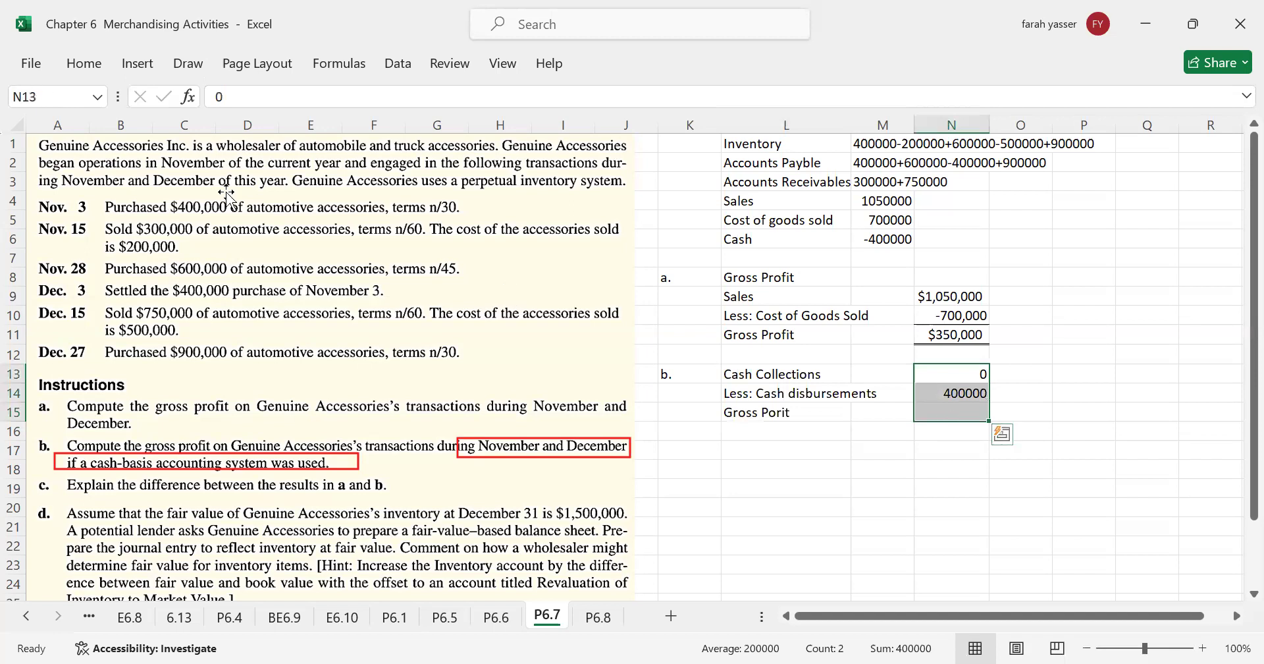
{"action": "left_click", "coordinate": [94, 69]}
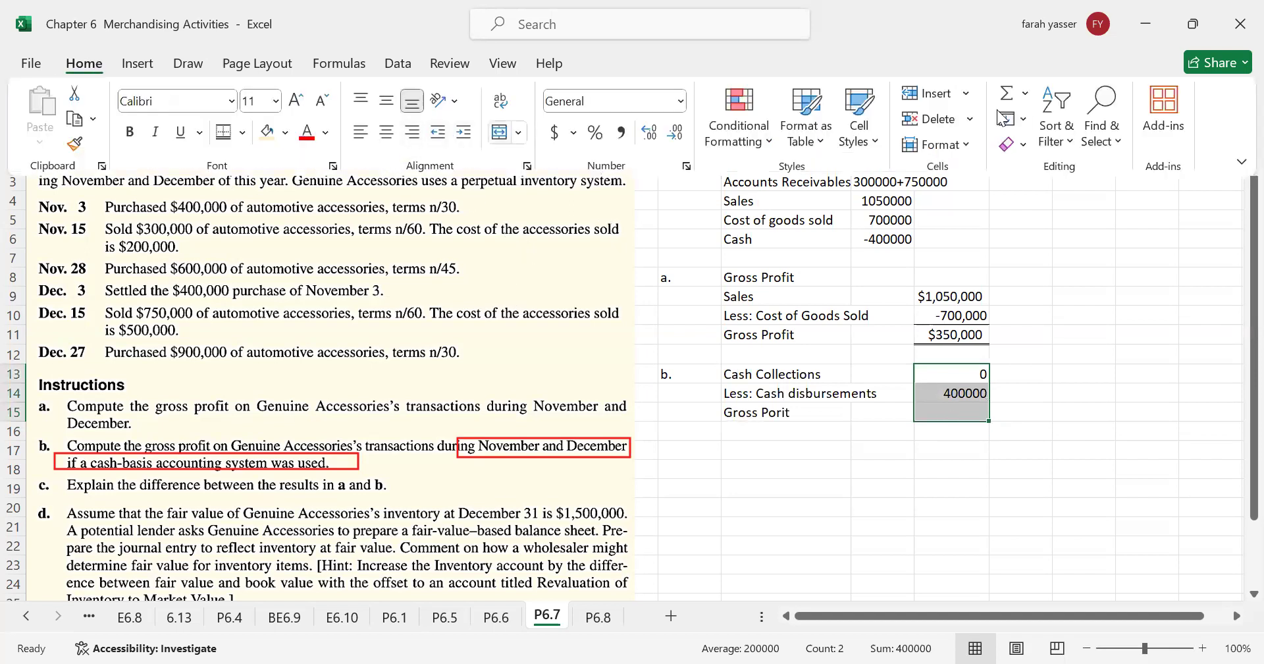
{"action": "left_click", "coordinate": [1007, 93]}
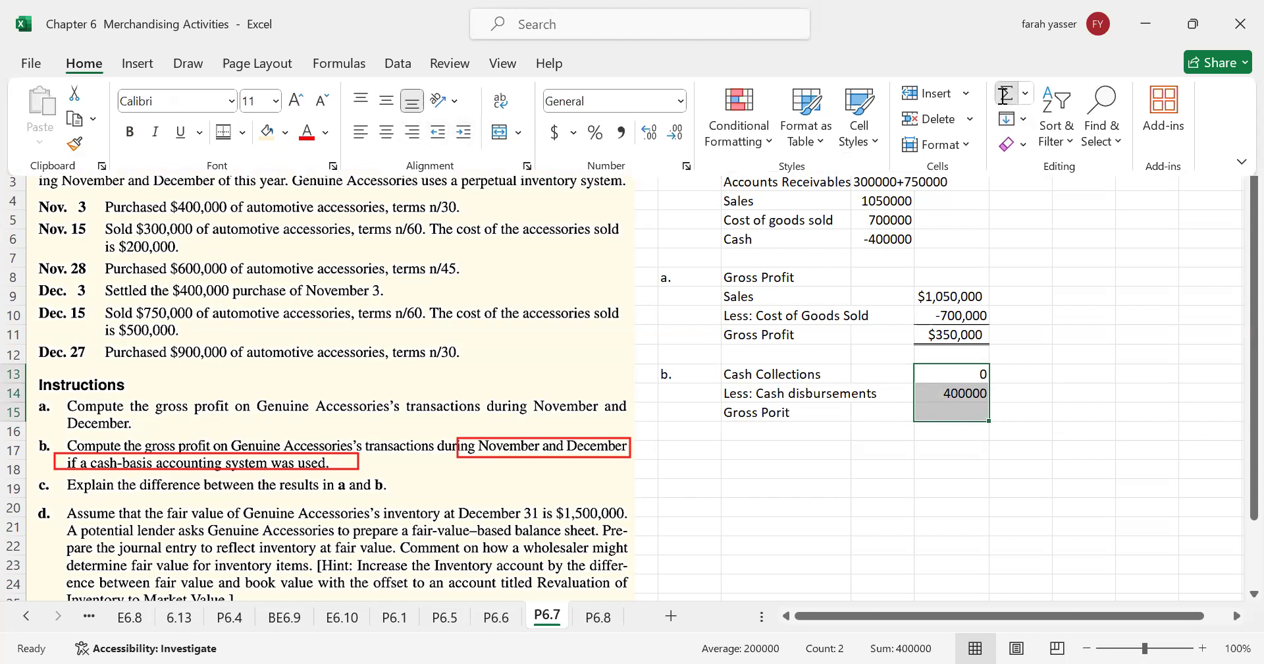
Replace the cash disbursements formula in N14 with the value -400,000.
{"action": "left_click", "coordinate": [951, 395]}
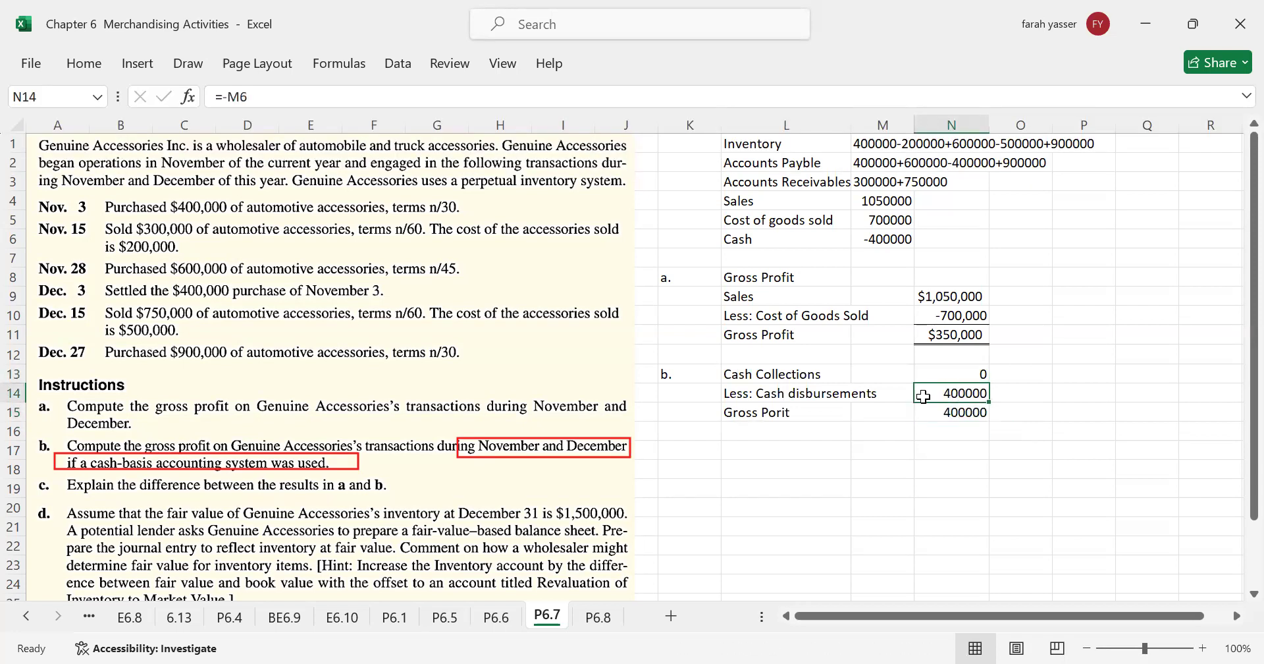
{"action": "double_click", "coordinate": [924, 396]}
{"action": "key", "text": "BackSpace"}
{"action": "key", "text": "BackSpace"}
{"action": "key", "text": "BackSpace"}
{"action": "key", "text": "BackSpace"}
{"action": "type", "text": "-40"}
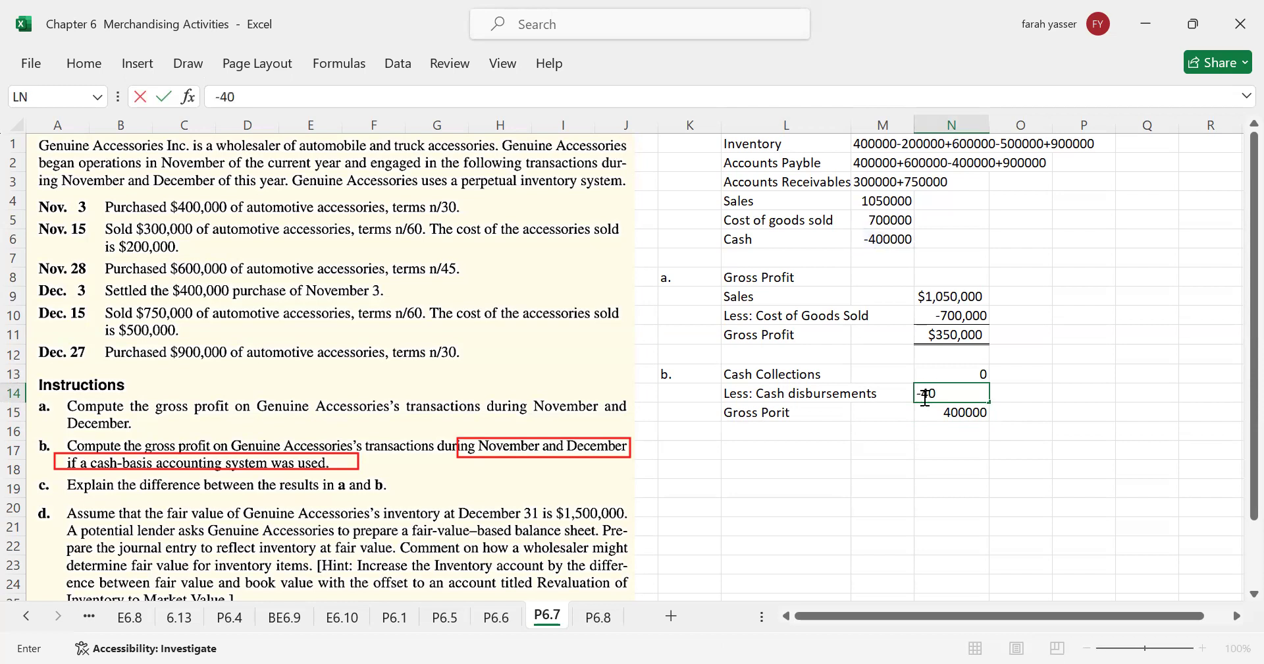
{"action": "type", "text": "0,000"}
{"action": "key", "text": "Return"}
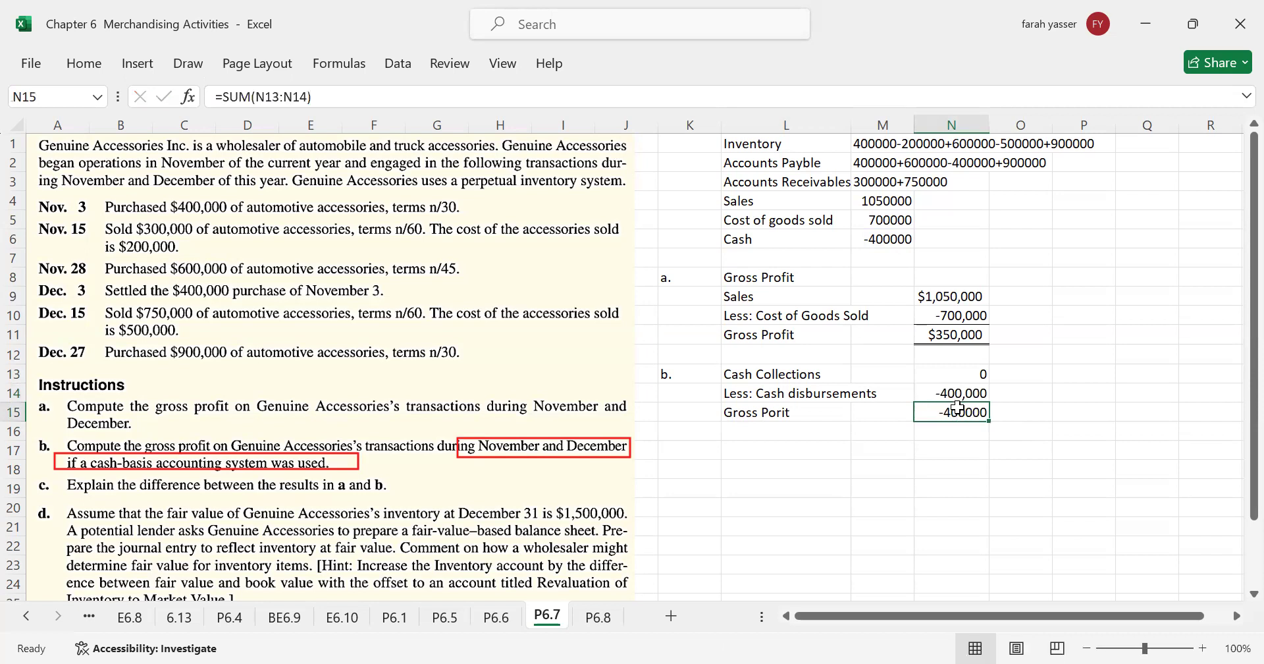
Change the label in L15 to "Gross Loss" for the cash-basis result.
{"action": "left_click", "coordinate": [775, 417]}
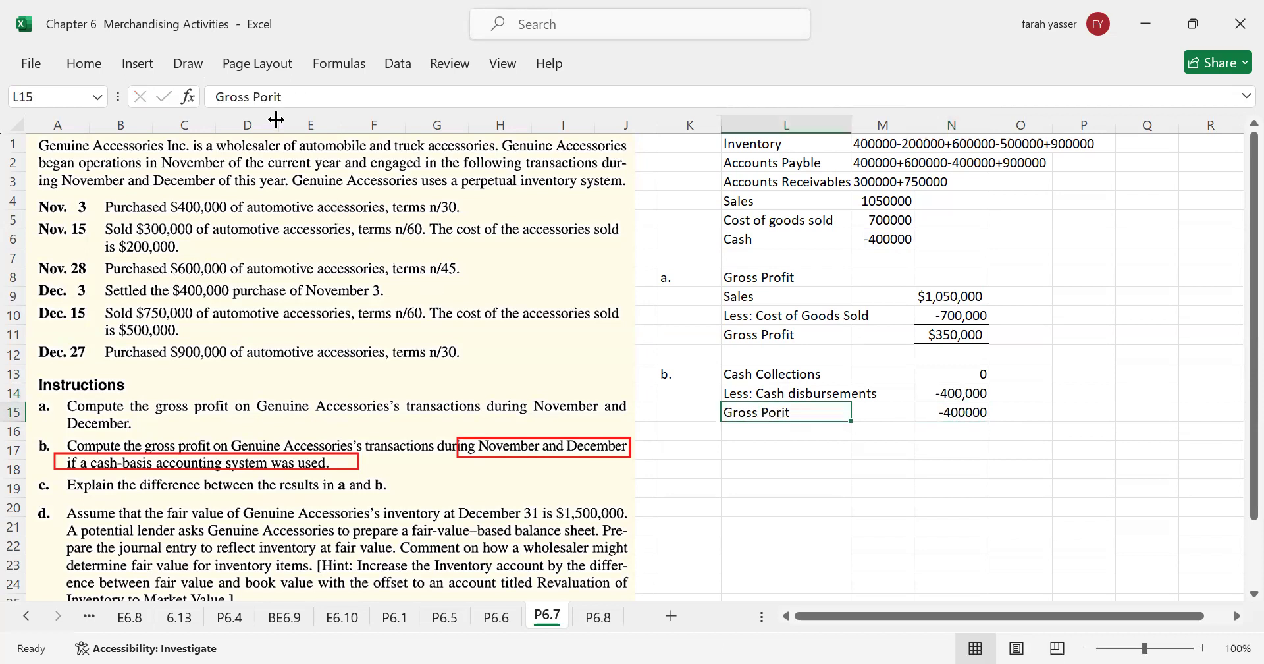
{"action": "left_click_drag", "start_coordinate": [282, 96], "coordinate": [257, 96]}
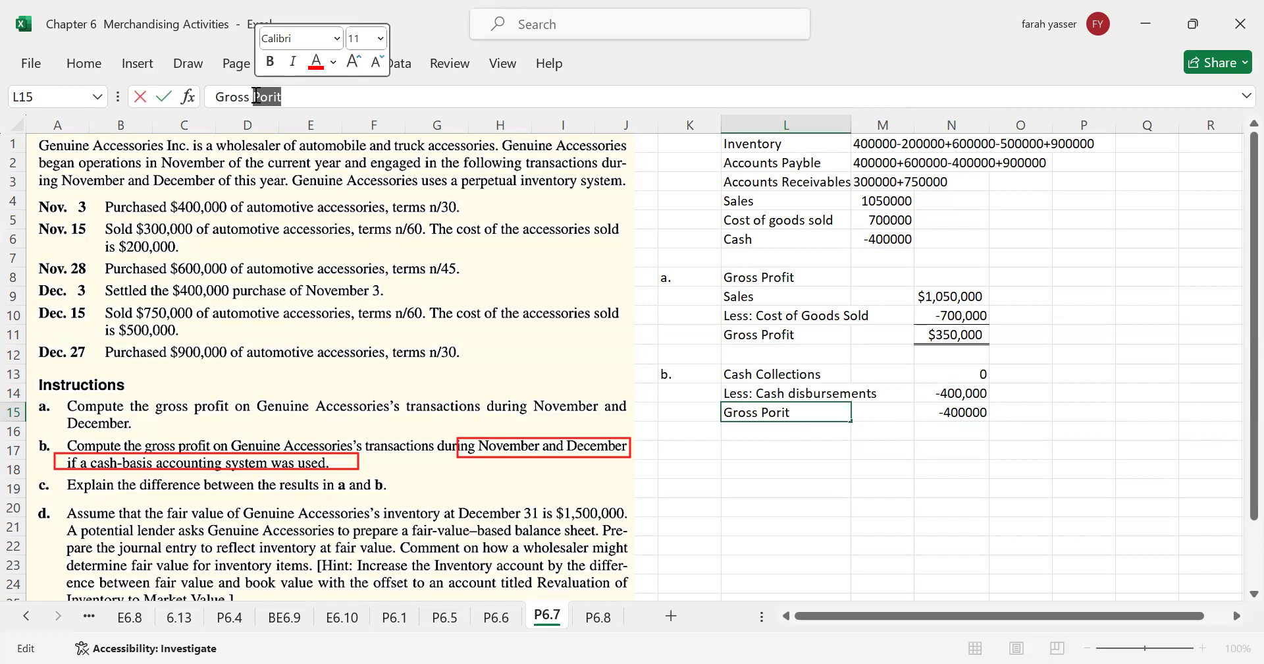
{"action": "type", "text": "Loss"}
{"action": "key", "text": "Return"}
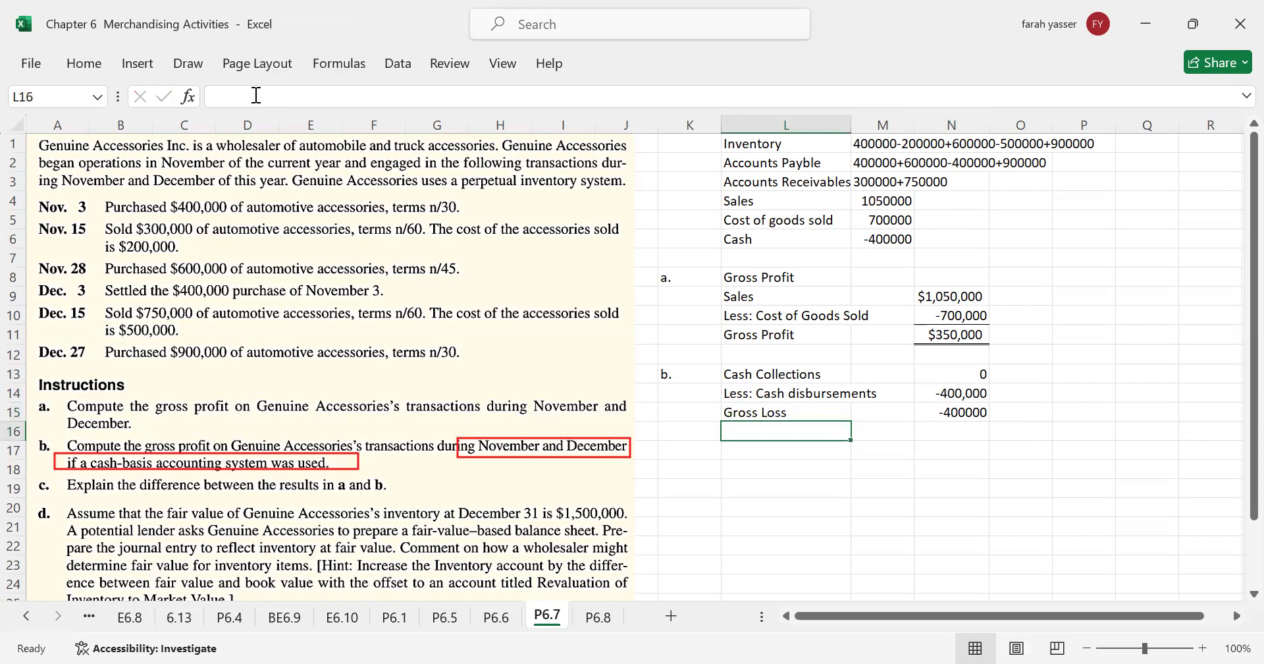
Apply a top and double bottom border to the gross loss amount in N15.
{"action": "left_click", "coordinate": [948, 412]}
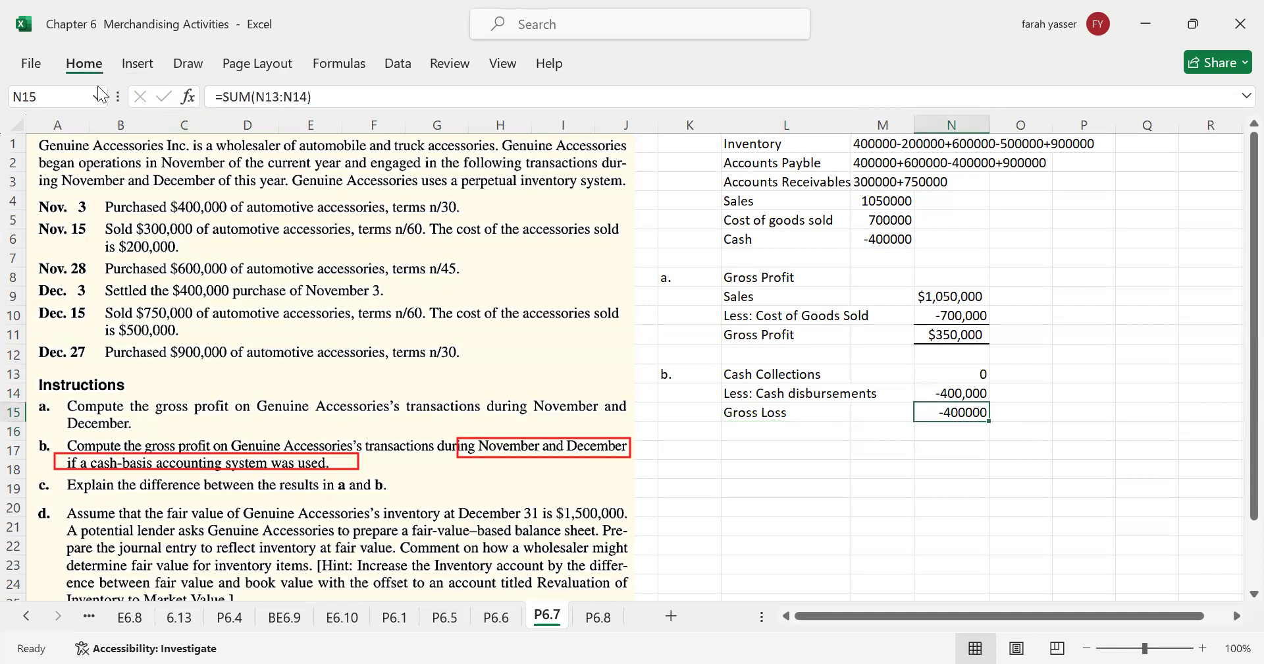
{"action": "left_click", "coordinate": [93, 66]}
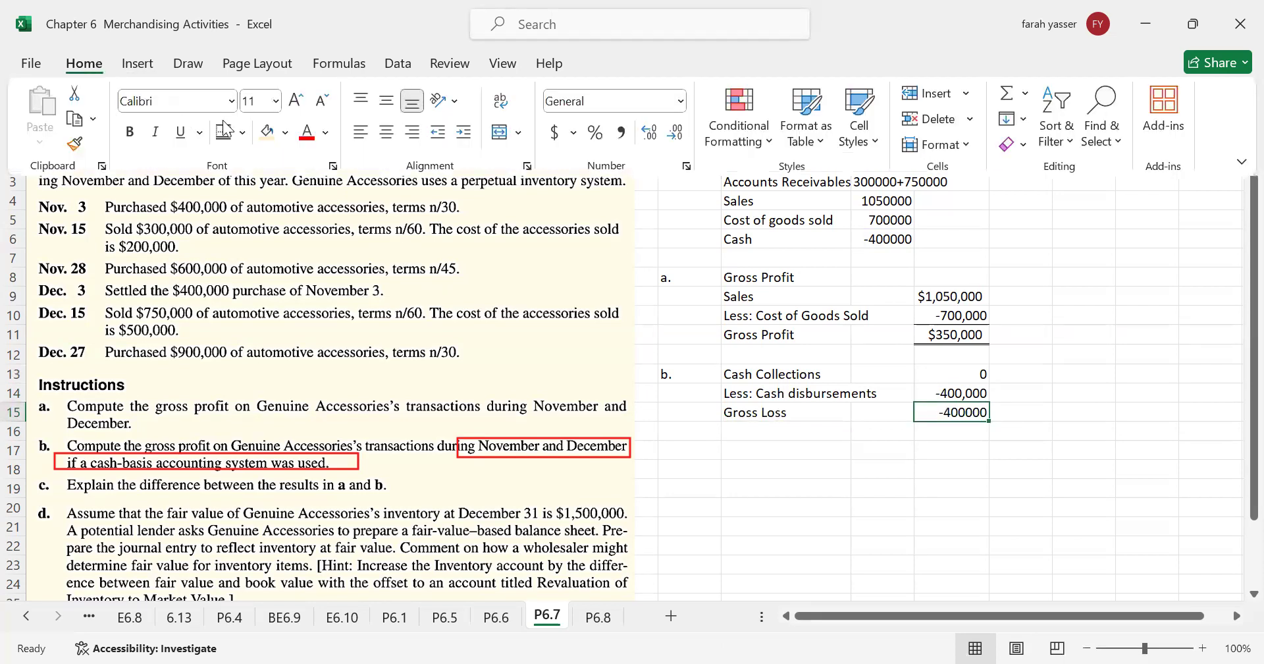
{"action": "left_click", "coordinate": [967, 461]}
{"action": "left_click", "coordinate": [954, 337]}
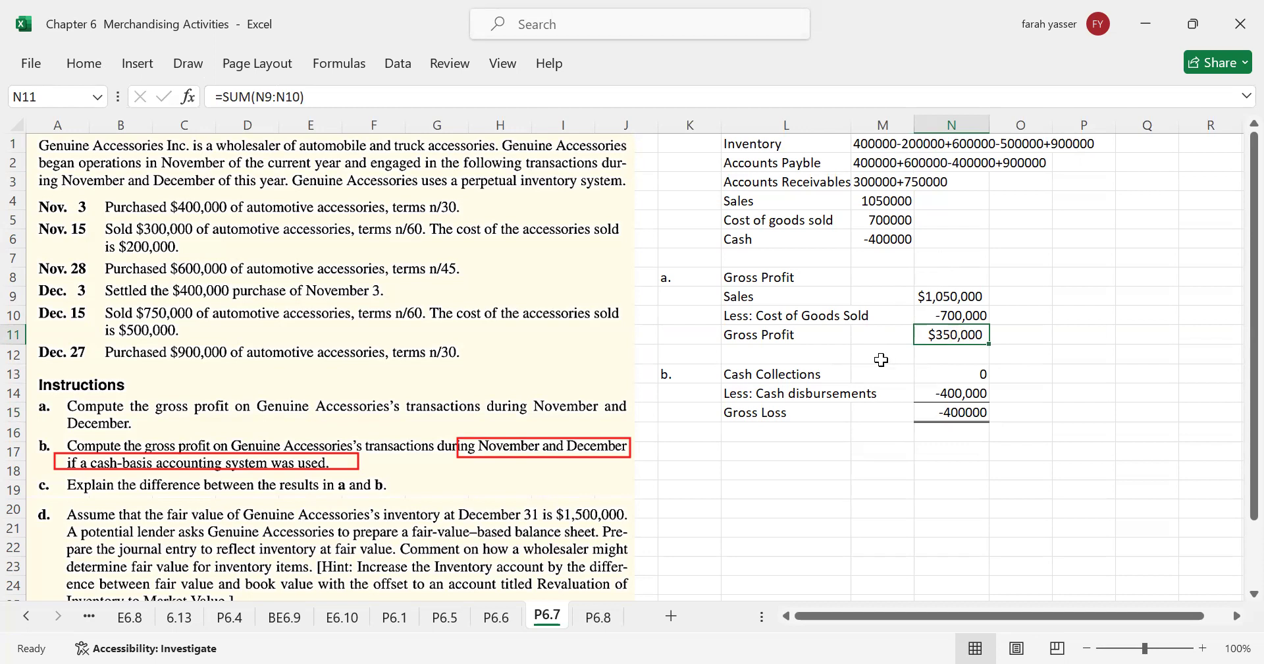
Enter the requirement label "c." in K17.
{"action": "left_click", "coordinate": [676, 451]}
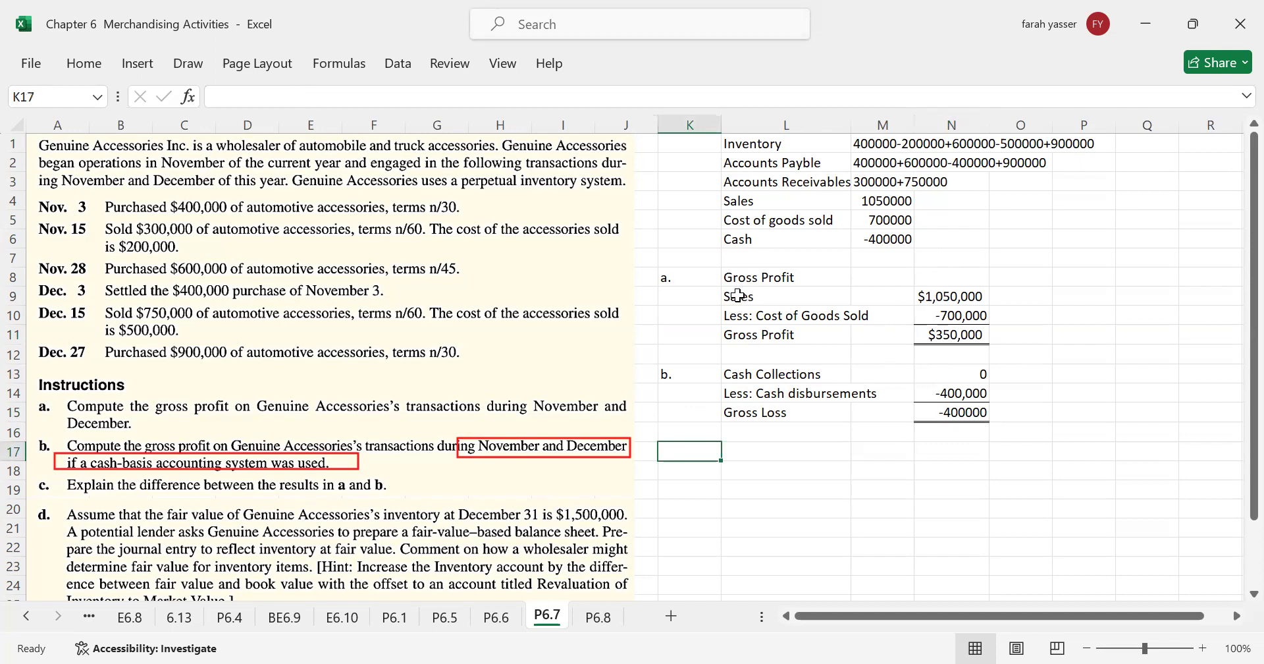
{"action": "type", "text": "c."}
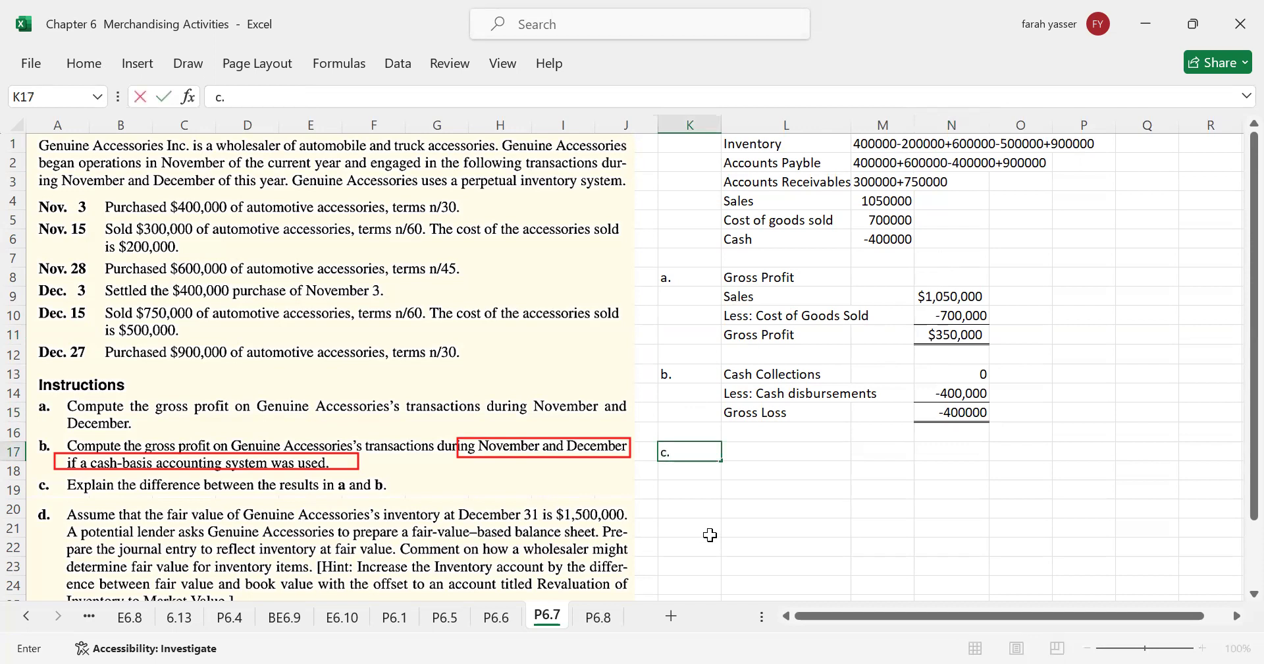
{"action": "left_click", "coordinate": [710, 535]}
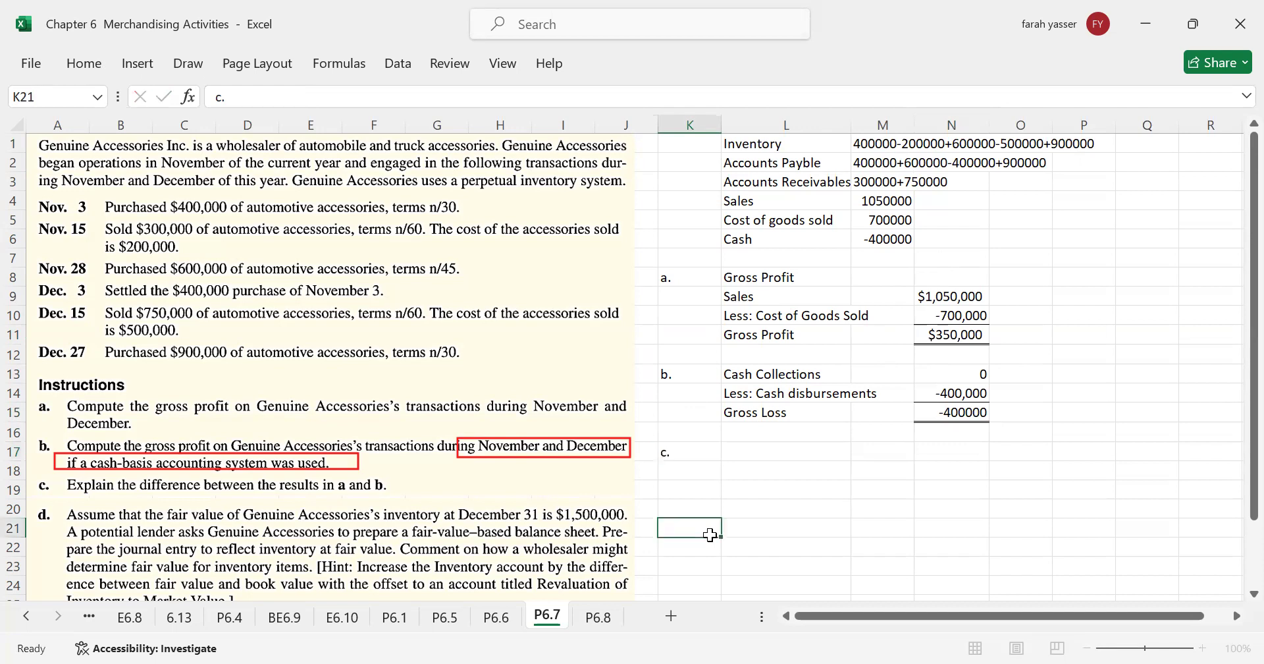
{"action": "right_click", "coordinate": [710, 534]}
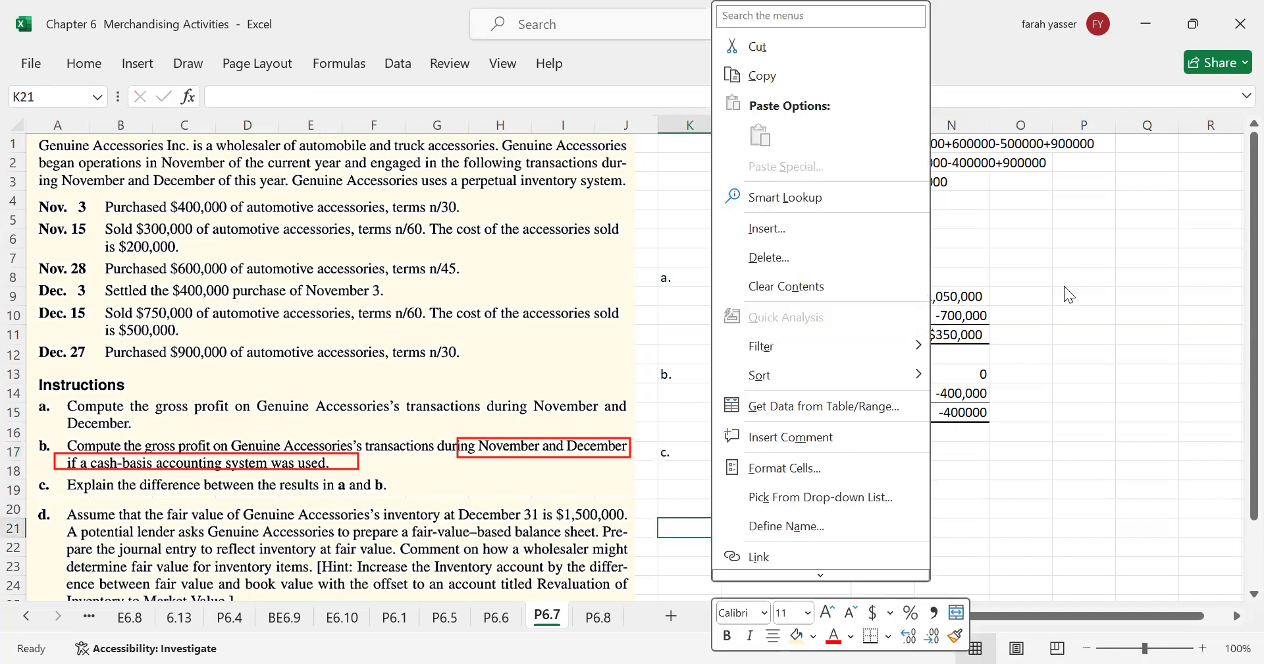
{"action": "key", "text": "Escape"}
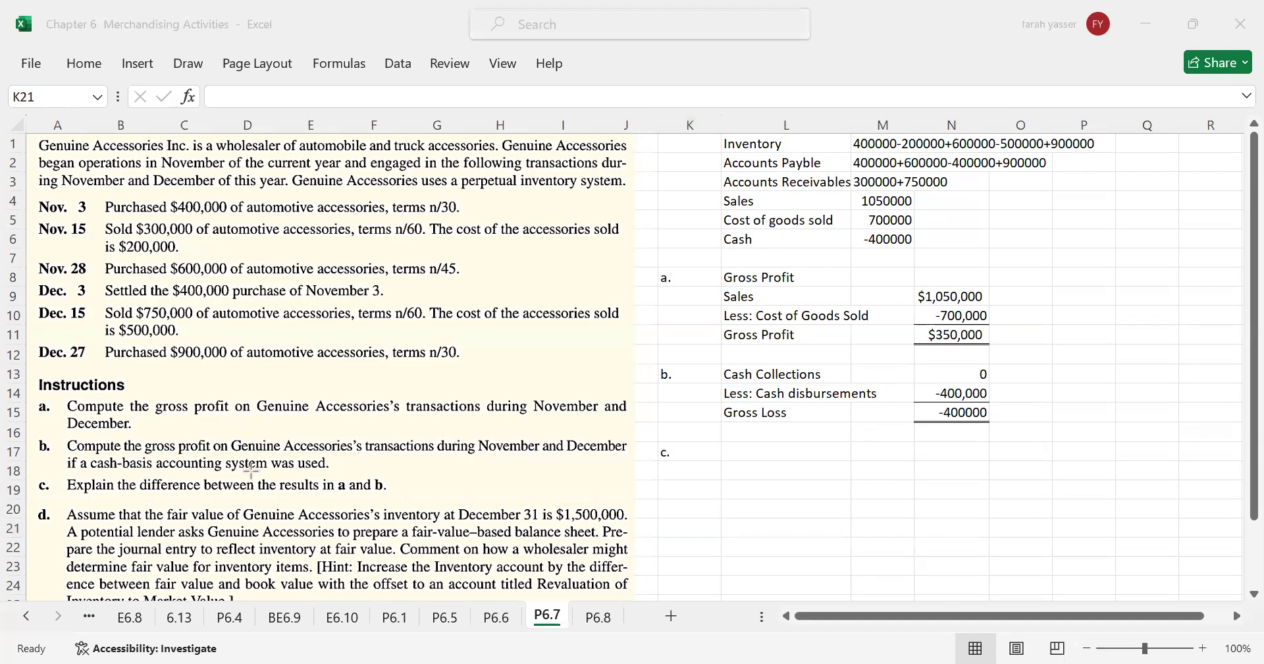
{"action": "left_click_drag", "start_coordinate": [252, 472], "coordinate": [406, 496]}
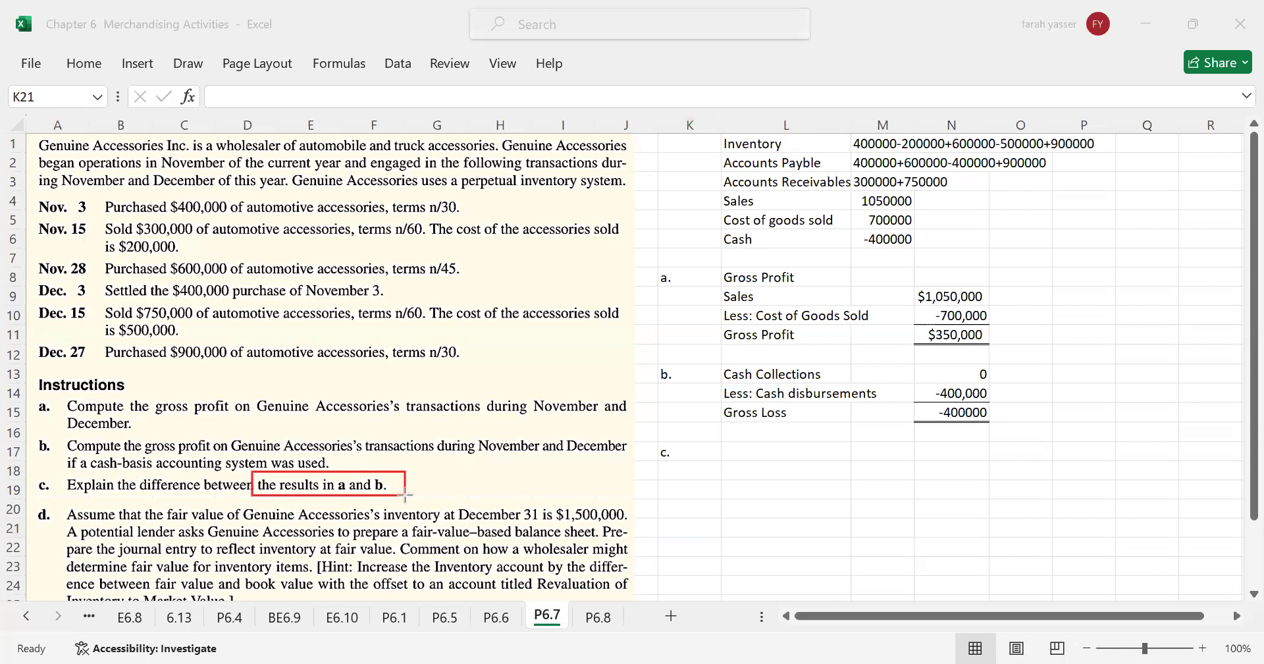
{"action": "left_click_drag", "start_coordinate": [900, 318], "coordinate": [1031, 349]}
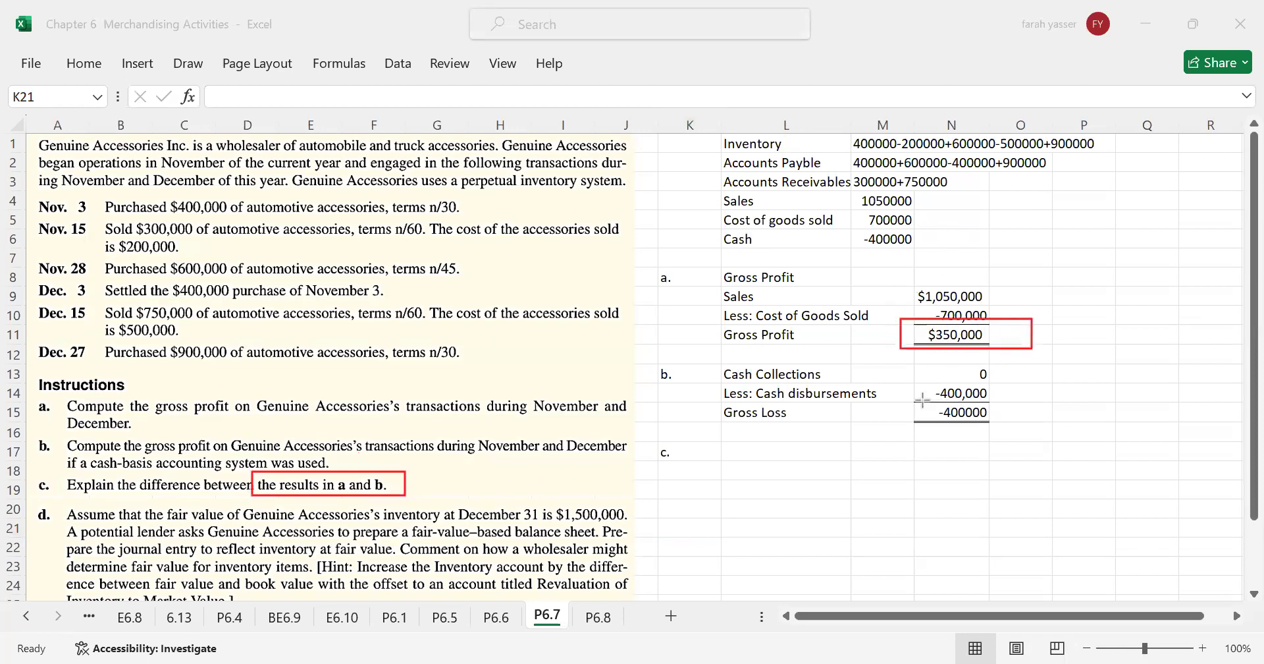
{"action": "left_click_drag", "start_coordinate": [911, 399], "coordinate": [1047, 426]}
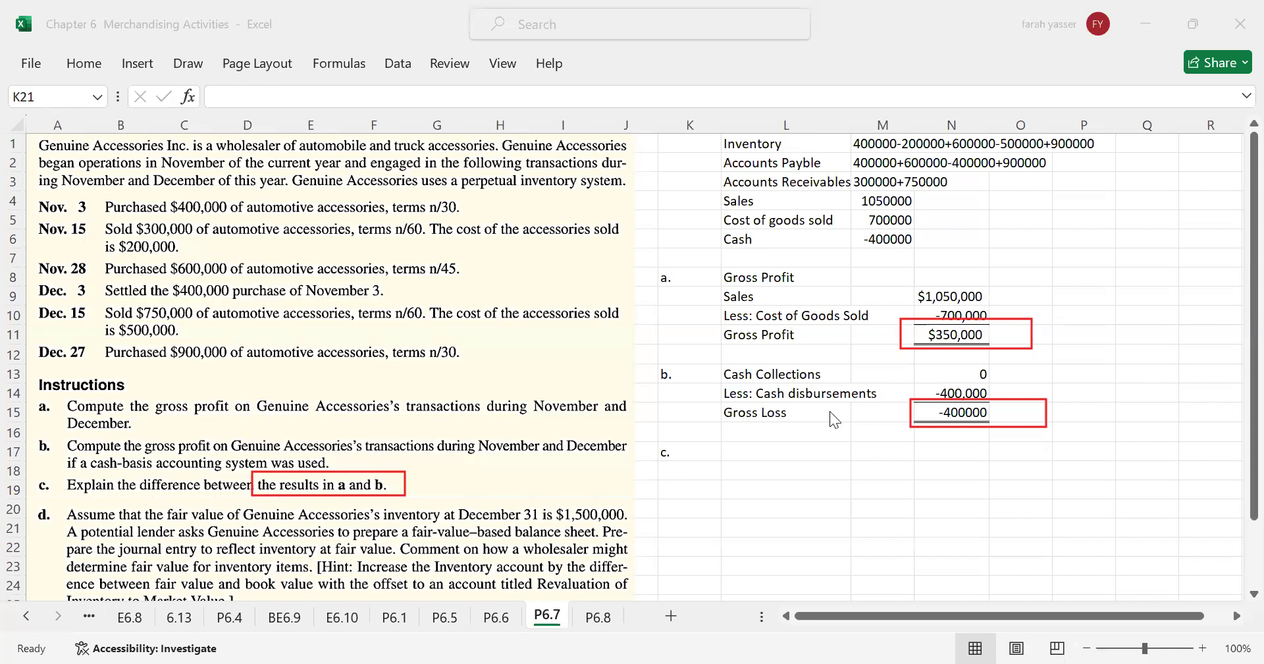
Enter the accrual-basis explanation in L17: "If we use accrual basis of Accounting = Gross Profit will be $350,000".
{"action": "left_click", "coordinate": [748, 450]}
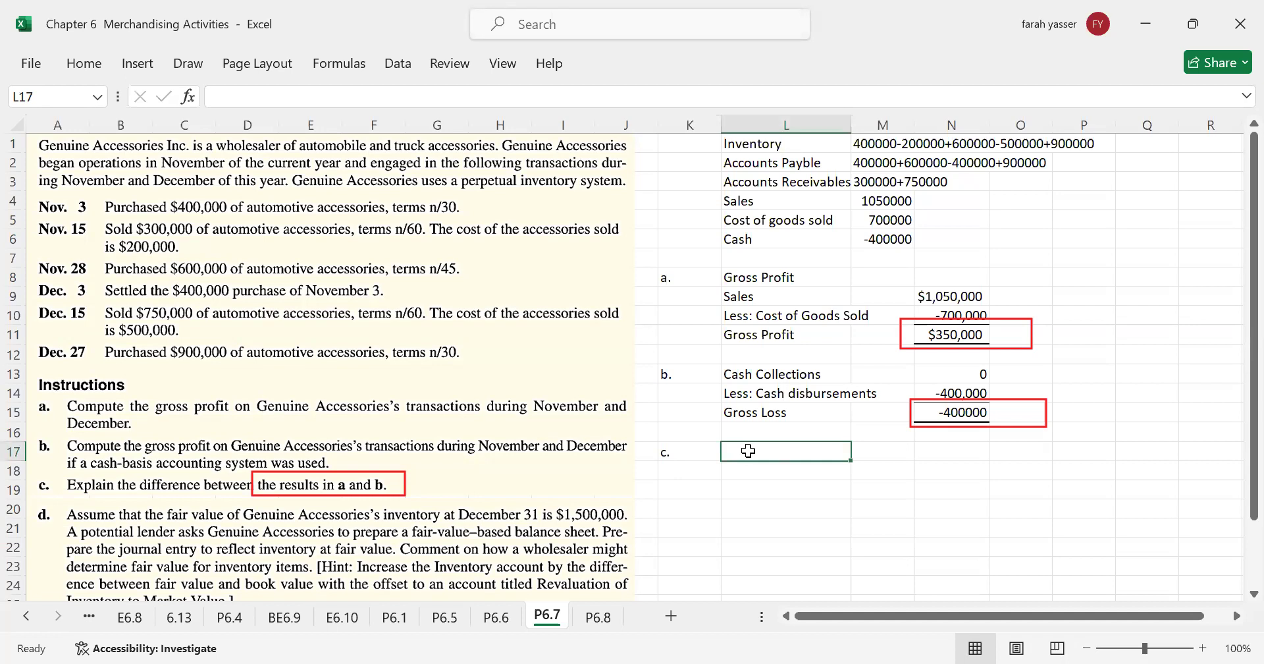
{"action": "type", "text": "If we use accrual"}
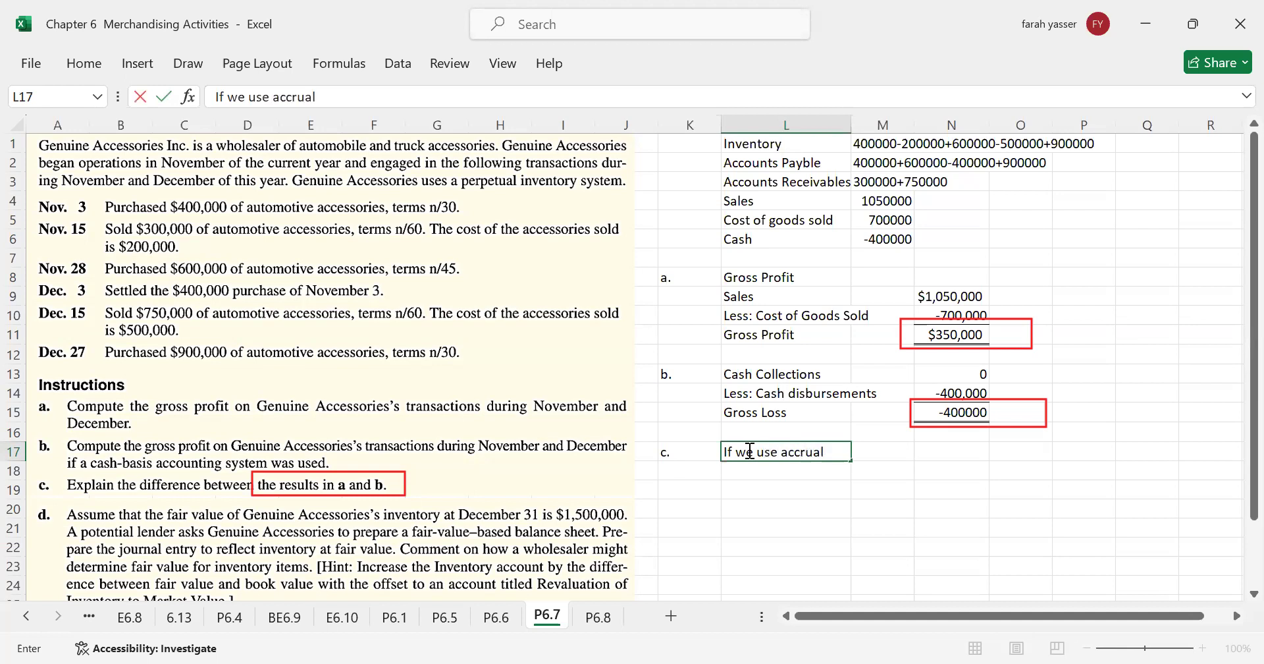
{"action": "type", "text": " basis of Accounti"}
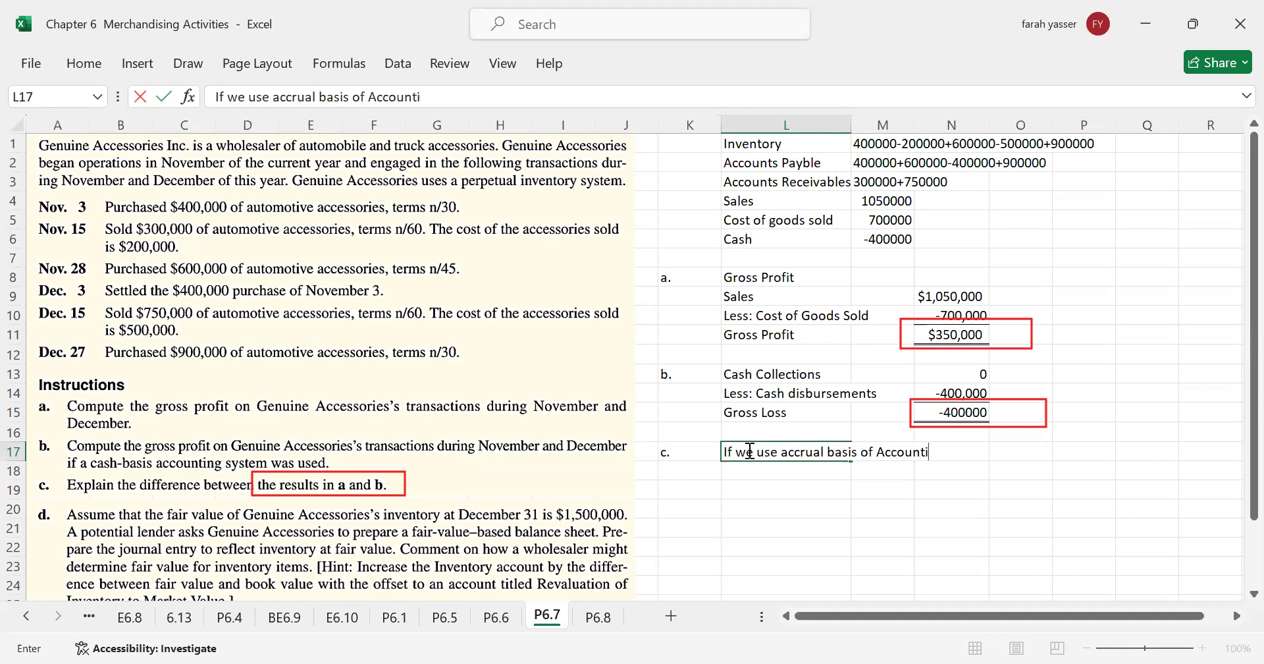
{"action": "type", "text": "ng = Gross Pro"}
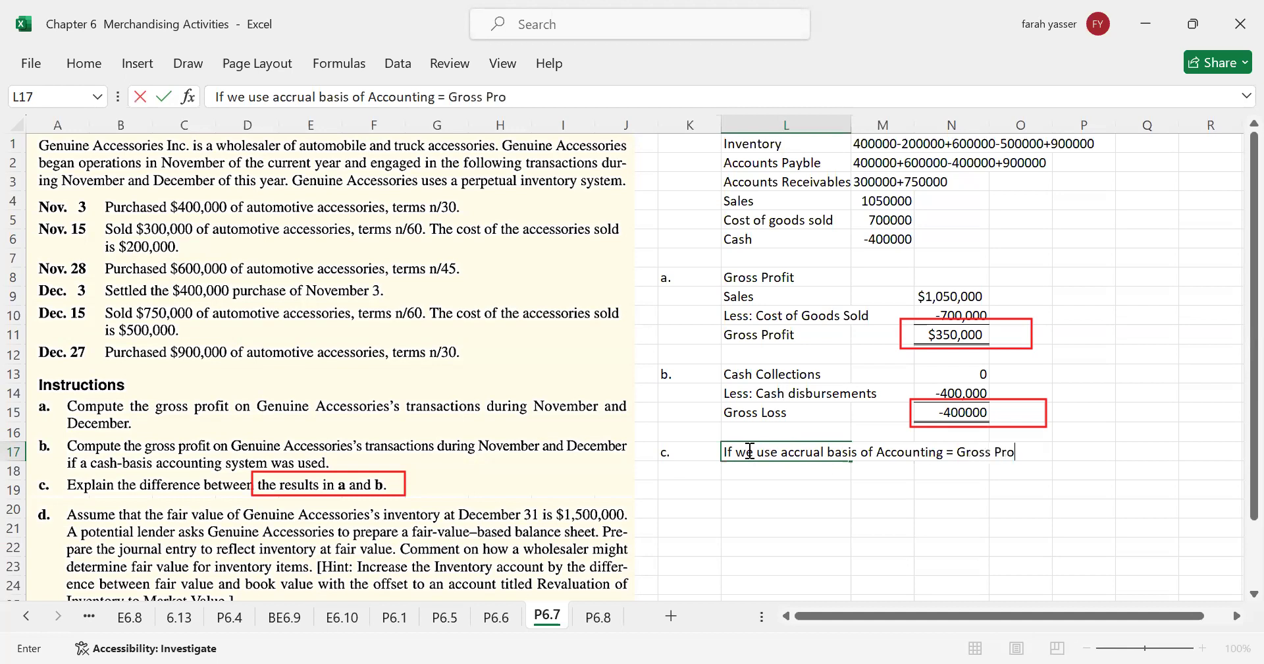
{"action": "type", "text": "fit will be $"}
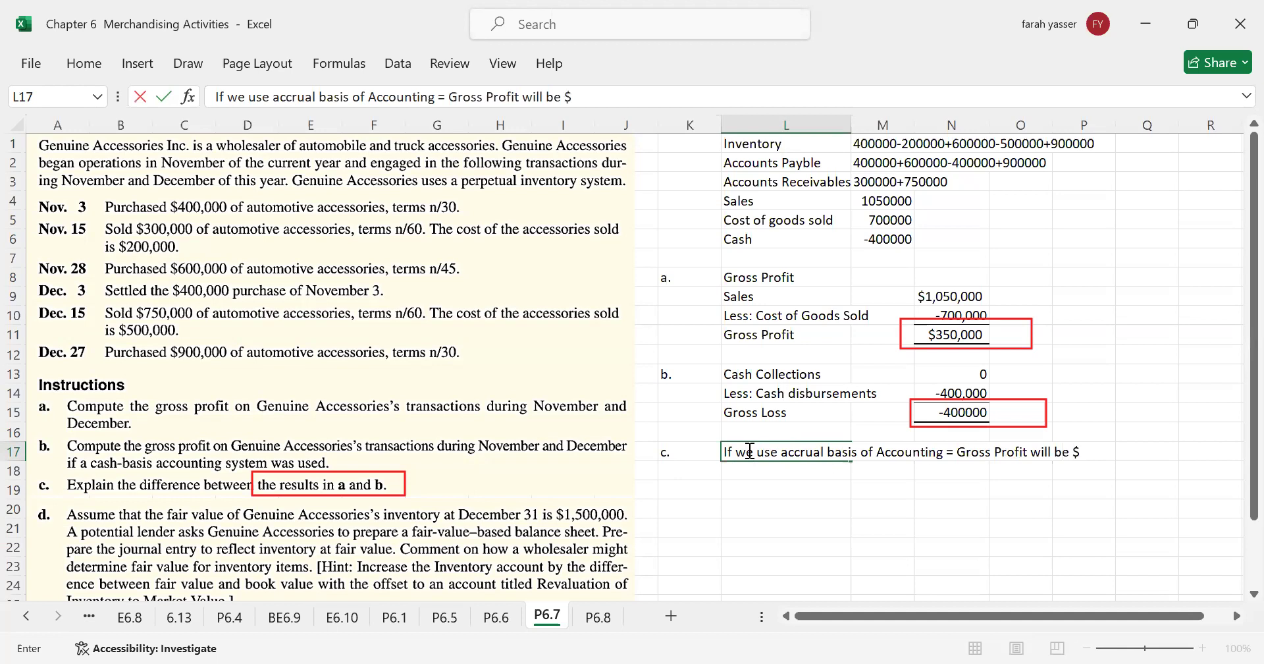
{"action": "type", "text": "350,000"}
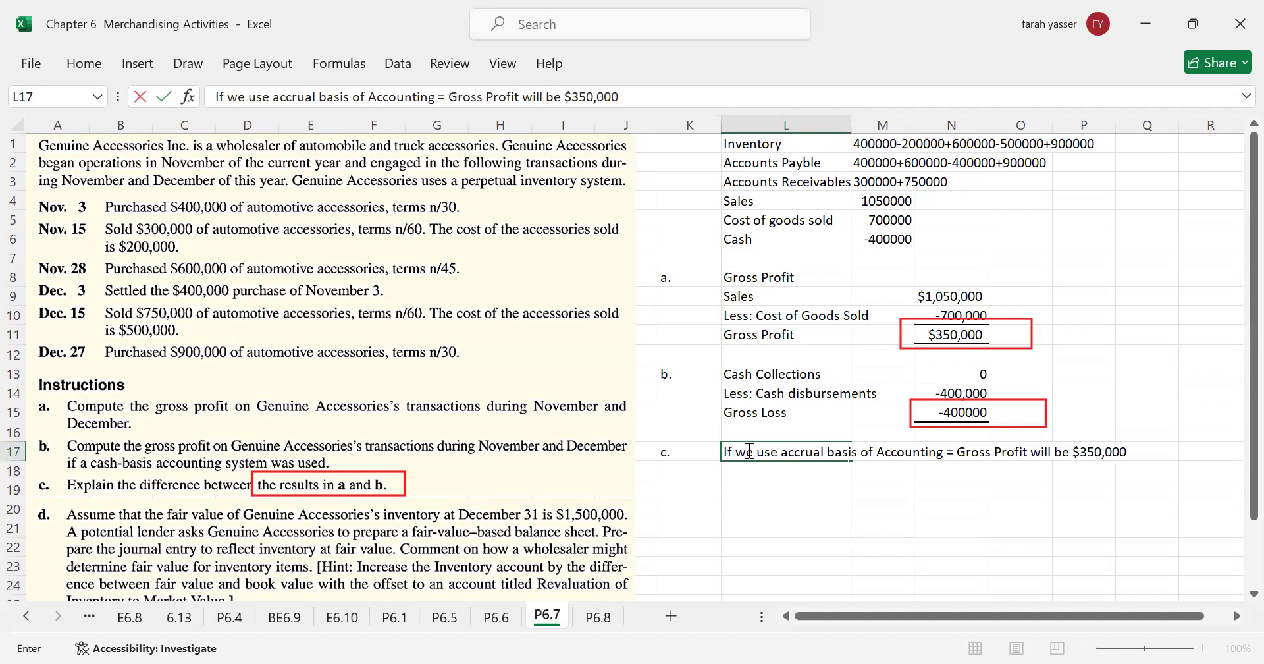
{"action": "key", "text": "Return"}
Enter the cash-basis explanation in L18: "If we use Cash basis of Accounting = Gross Profit will be $-400,000".
{"action": "type", "text": "If"}
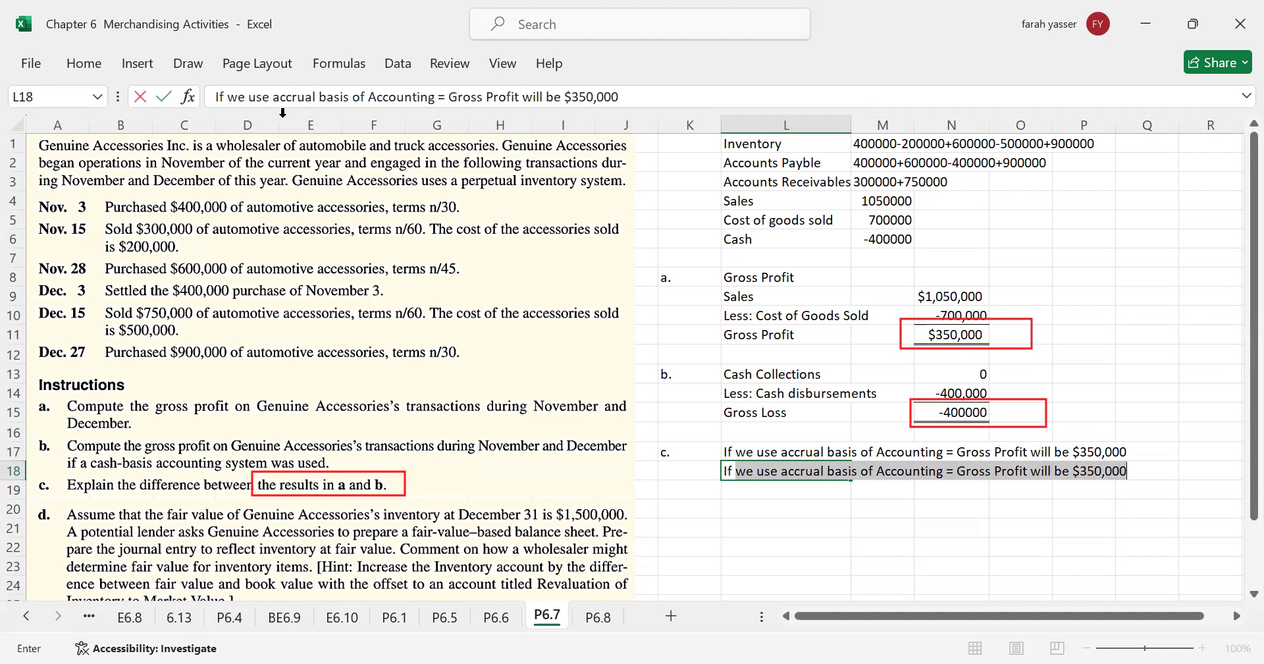
{"action": "left_click", "coordinate": [274, 96]}
{"action": "left_click_drag", "start_coordinate": [282, 98], "coordinate": [314, 104]}
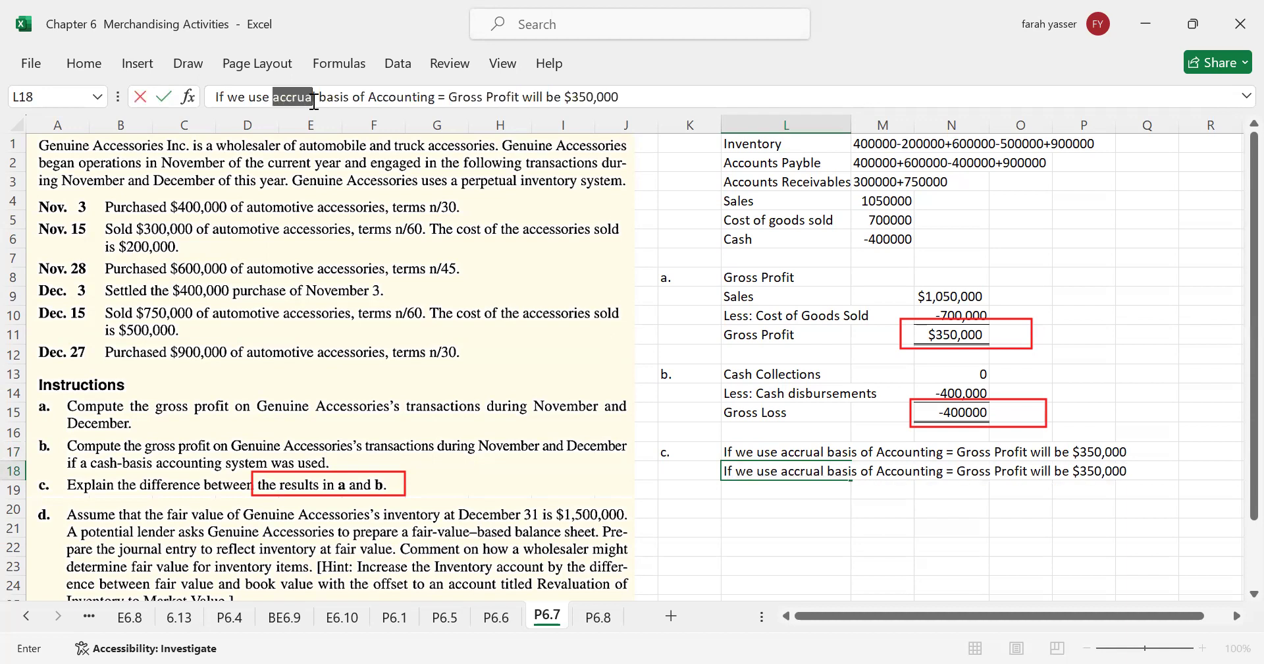
{"action": "type", "text": "Cash"}
{"action": "key", "text": "Delete"}
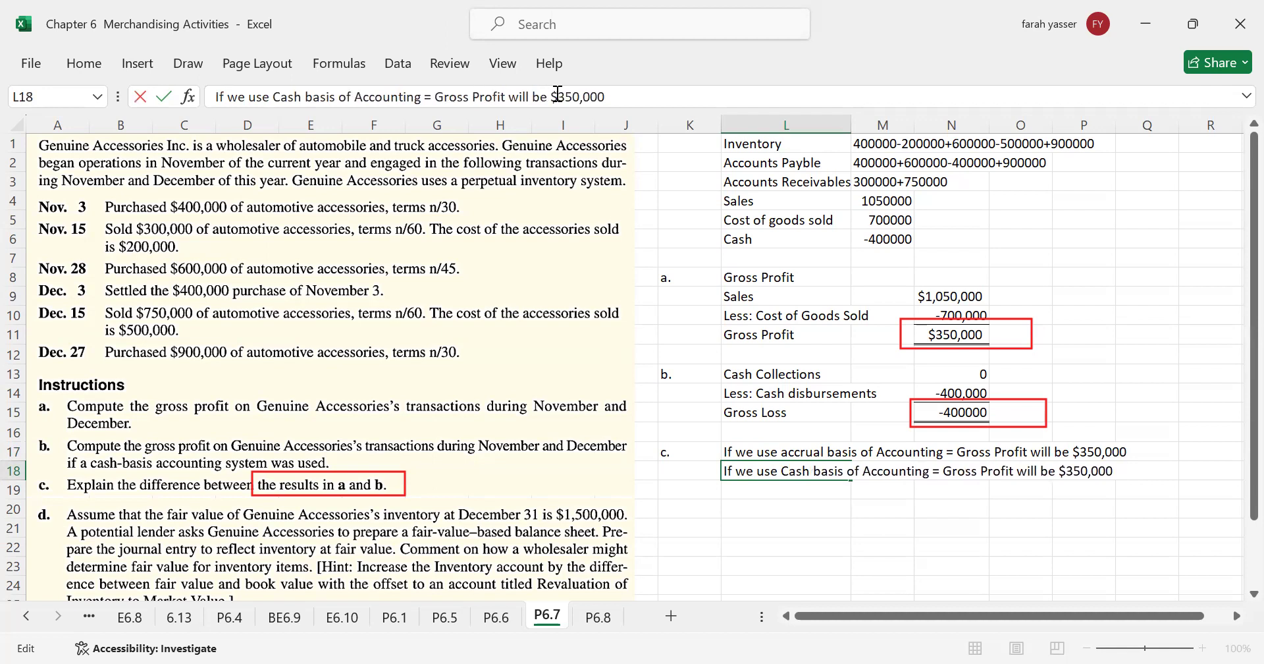
{"action": "left_click_drag", "start_coordinate": [555, 97], "coordinate": [619, 96]}
{"action": "type", "text": "-"}
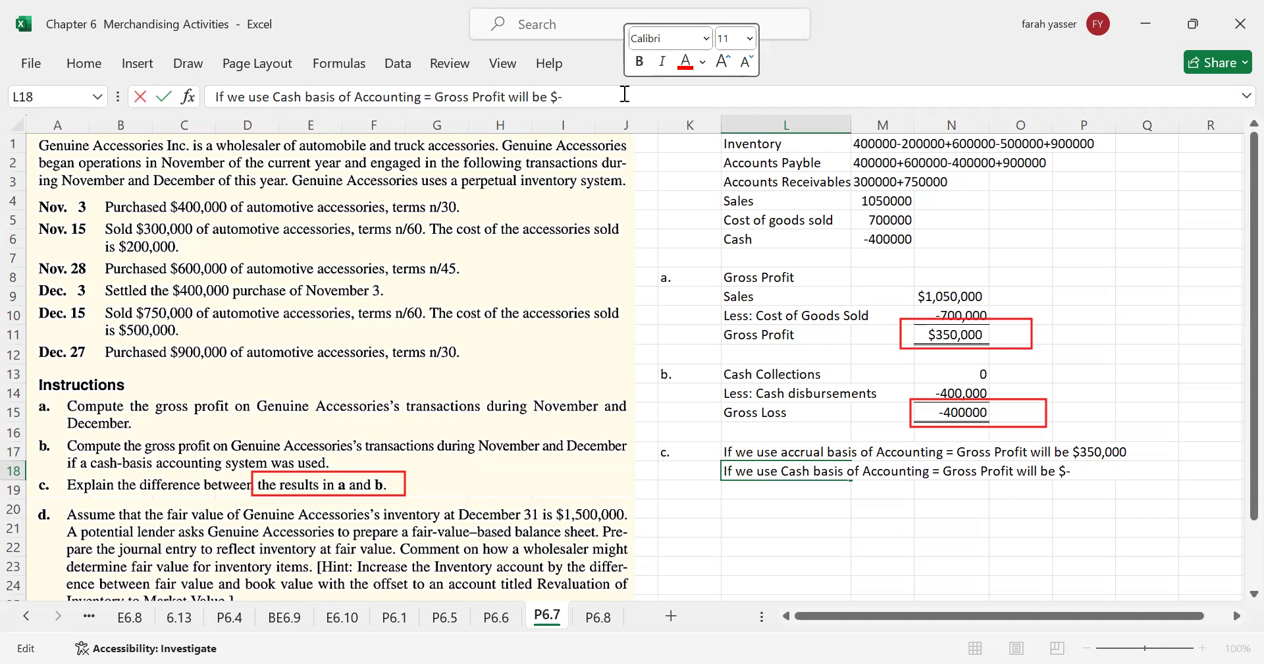
{"action": "type", "text": "400"}
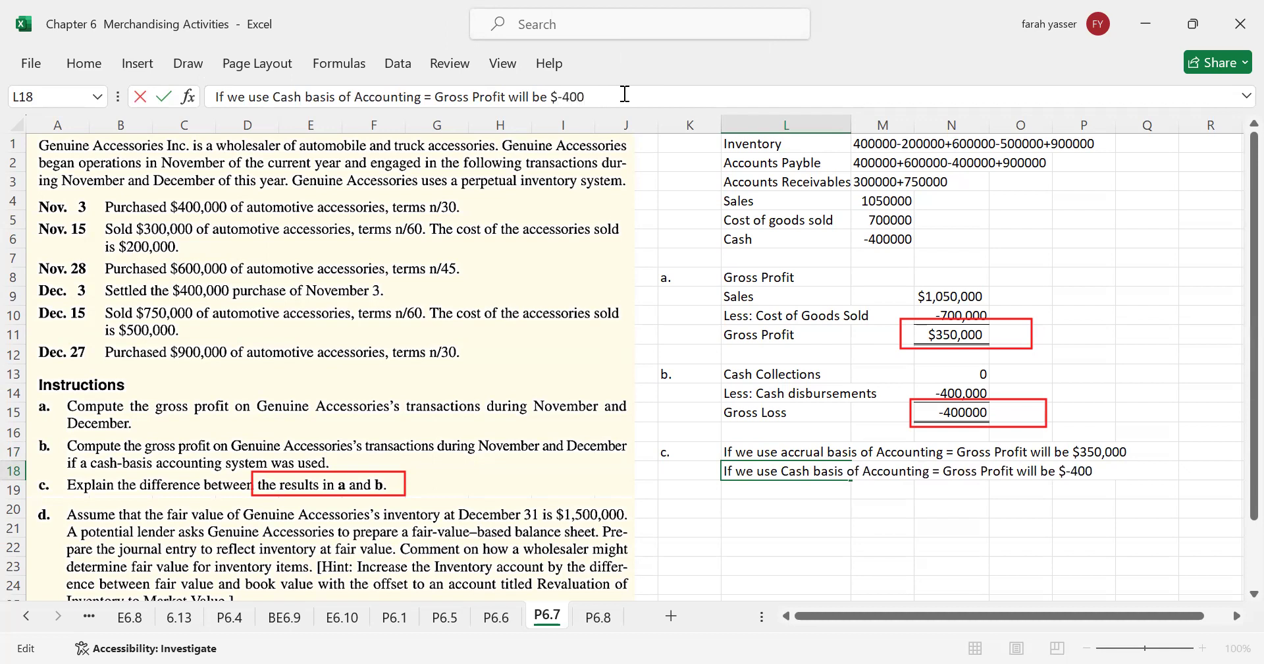
{"action": "type", "text": ",000"}
{"action": "key", "text": "Return"}
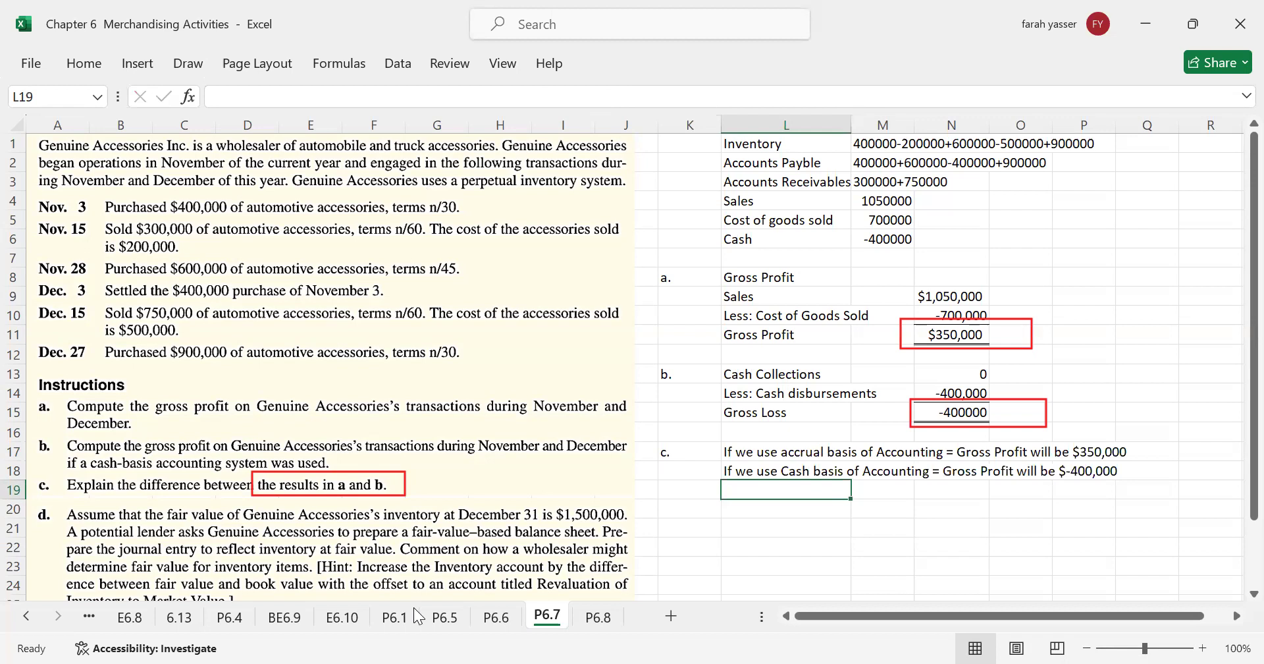
Examine requirement d on the inventory's December 31 fair value, the lender's fair-value-based balance sheet and the journal entry to prepare.
{"action": "key", "text": "Escape"}
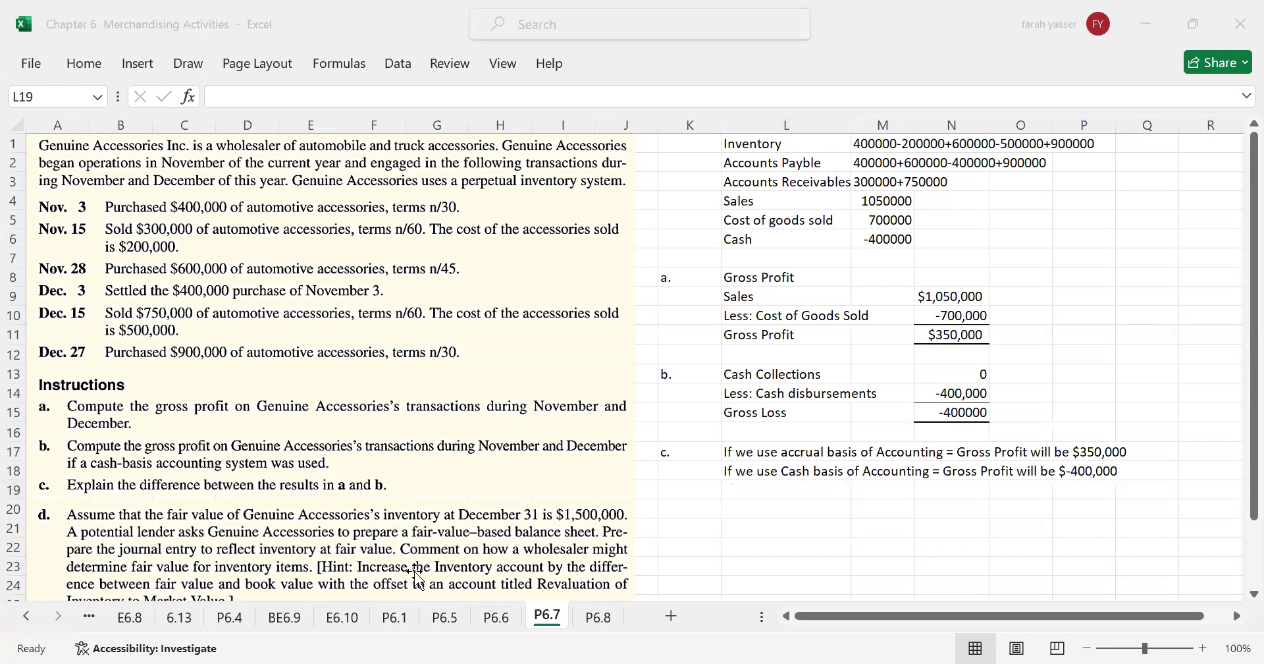
{"action": "scroll", "coordinate": [416, 576], "scroll_direction": "down", "scroll_amount": 1}
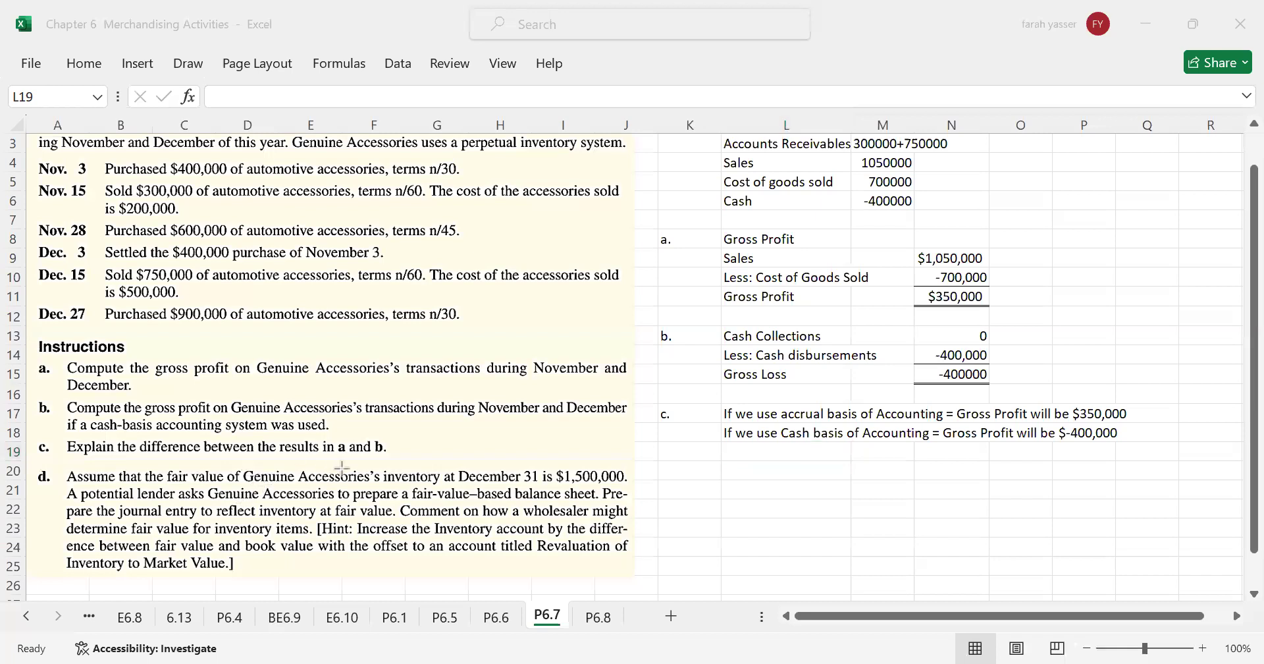
{"action": "left_click_drag", "start_coordinate": [380, 467], "coordinate": [639, 488]}
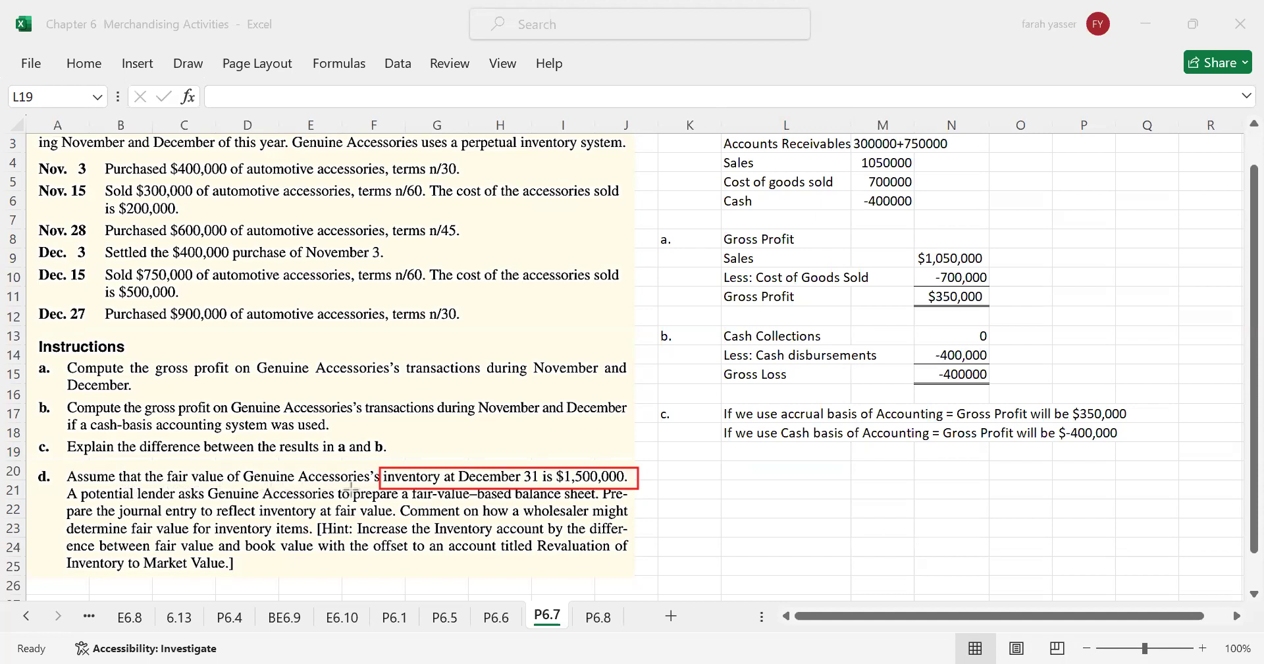
{"action": "left_click_drag", "start_coordinate": [391, 487], "coordinate": [601, 505]}
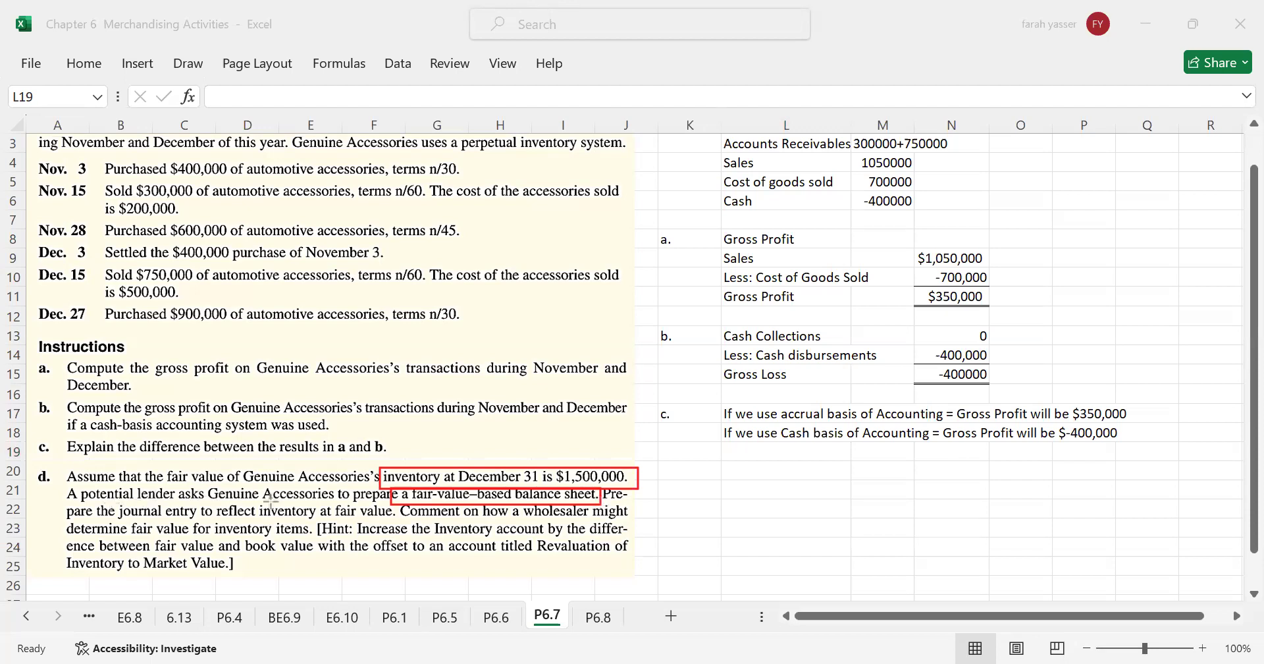
{"action": "left_click_drag", "start_coordinate": [98, 483], "coordinate": [183, 502]}
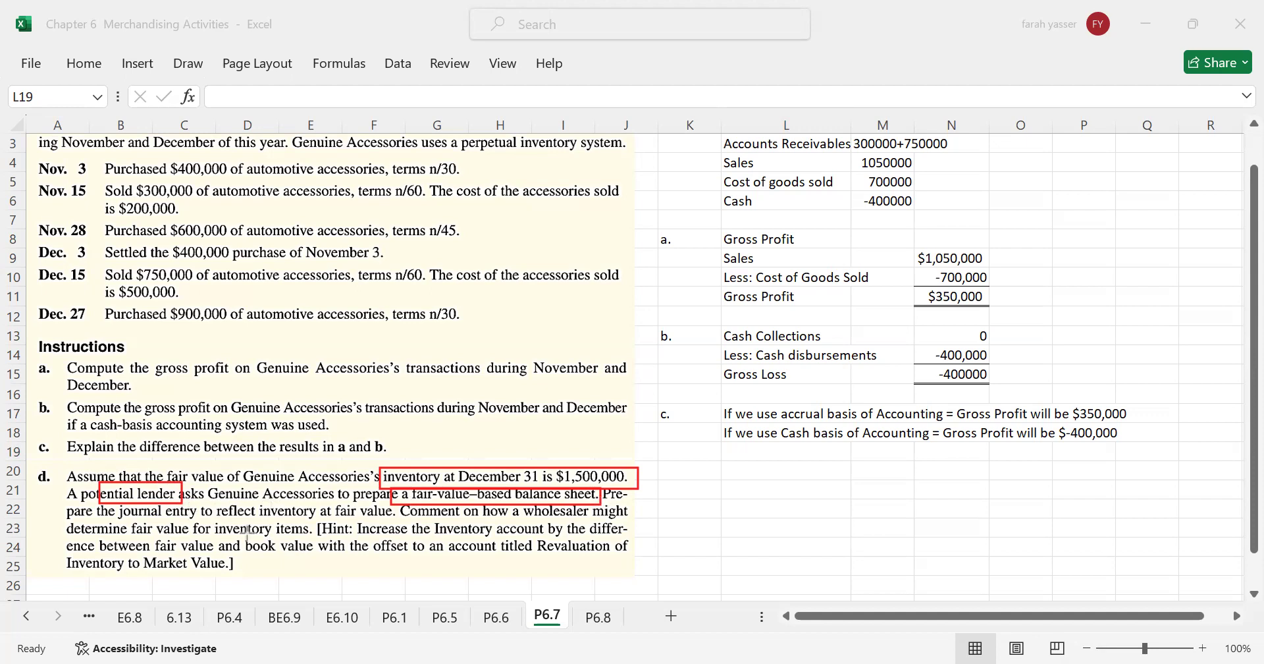
{"action": "left_click_drag", "start_coordinate": [60, 504], "coordinate": [399, 522]}
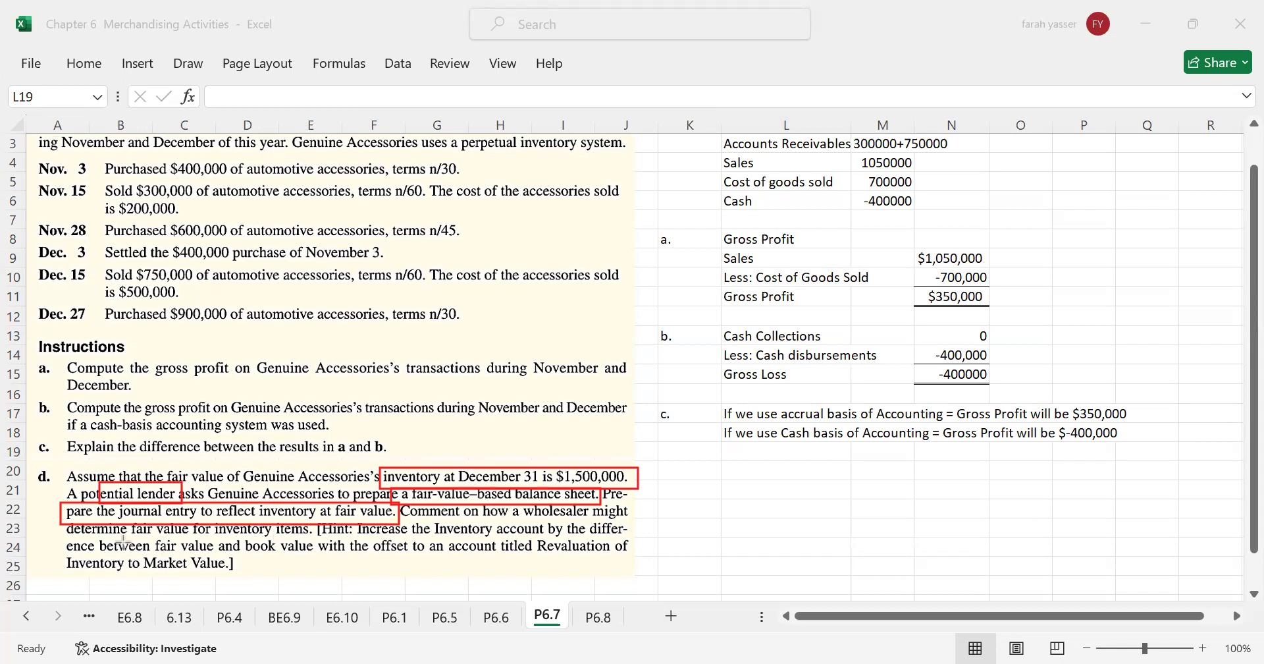
{"action": "left_click_drag", "start_coordinate": [61, 522], "coordinate": [326, 537]}
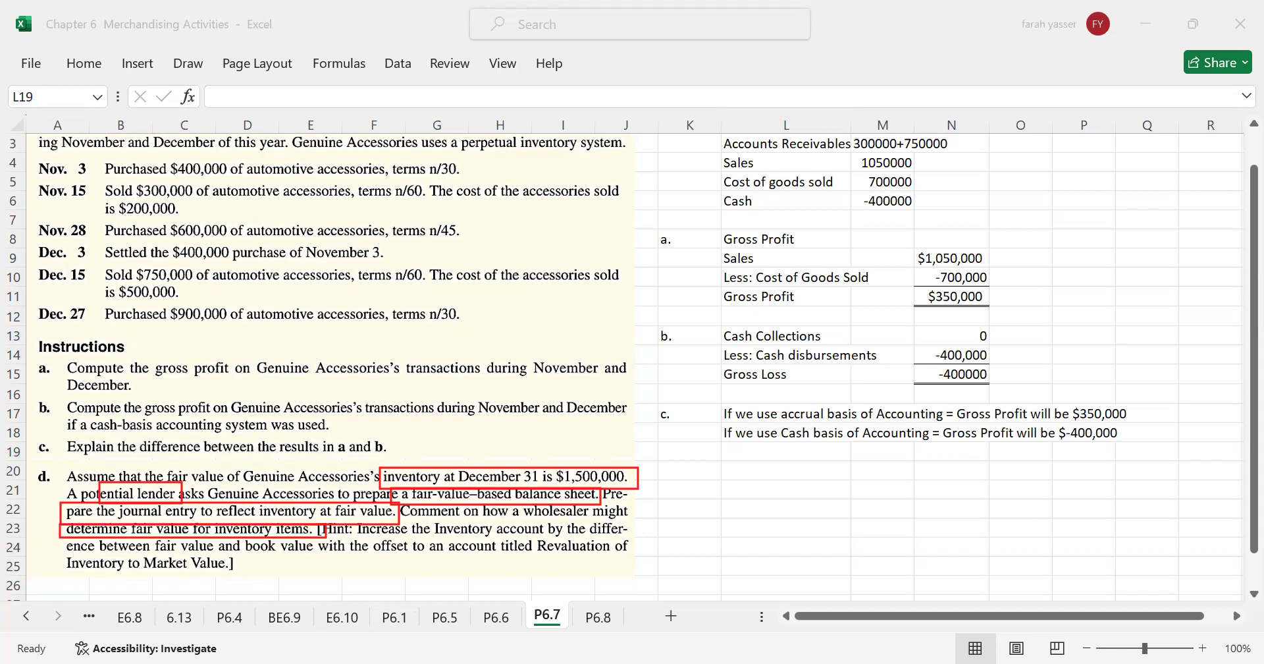
{"action": "key", "text": "e"}
{"action": "left_click_drag", "start_coordinate": [1177, 288], "coordinate": [1176, 614]}
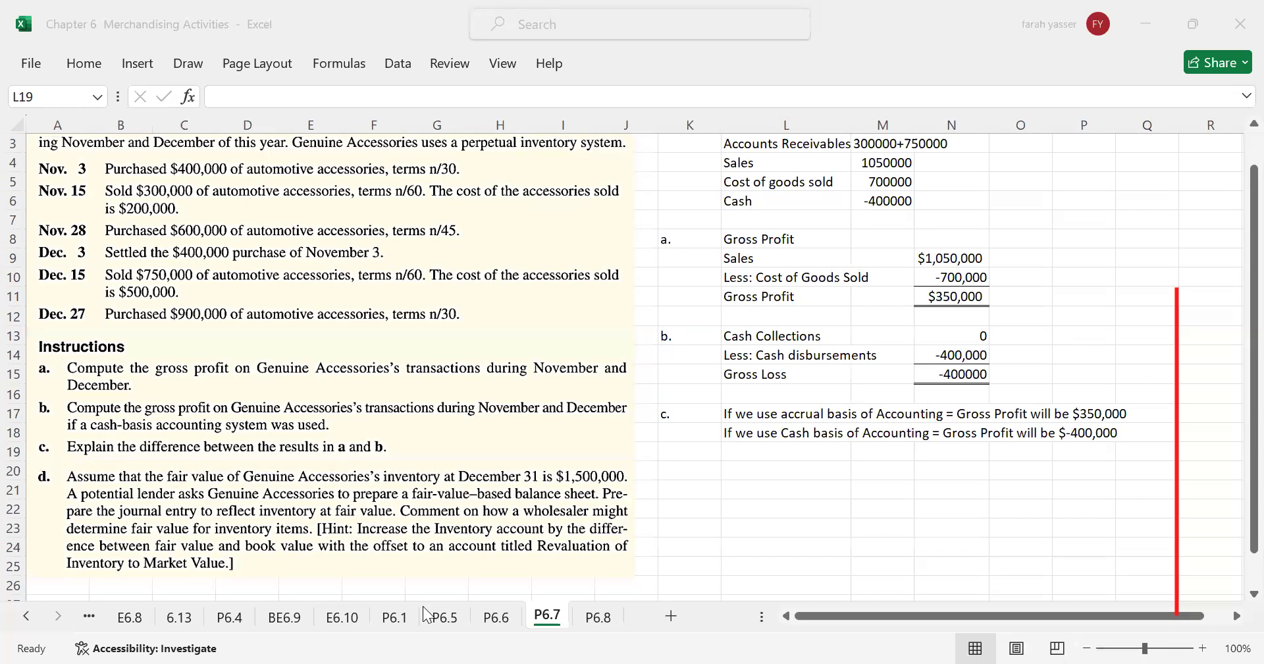
{"action": "key", "text": "e"}
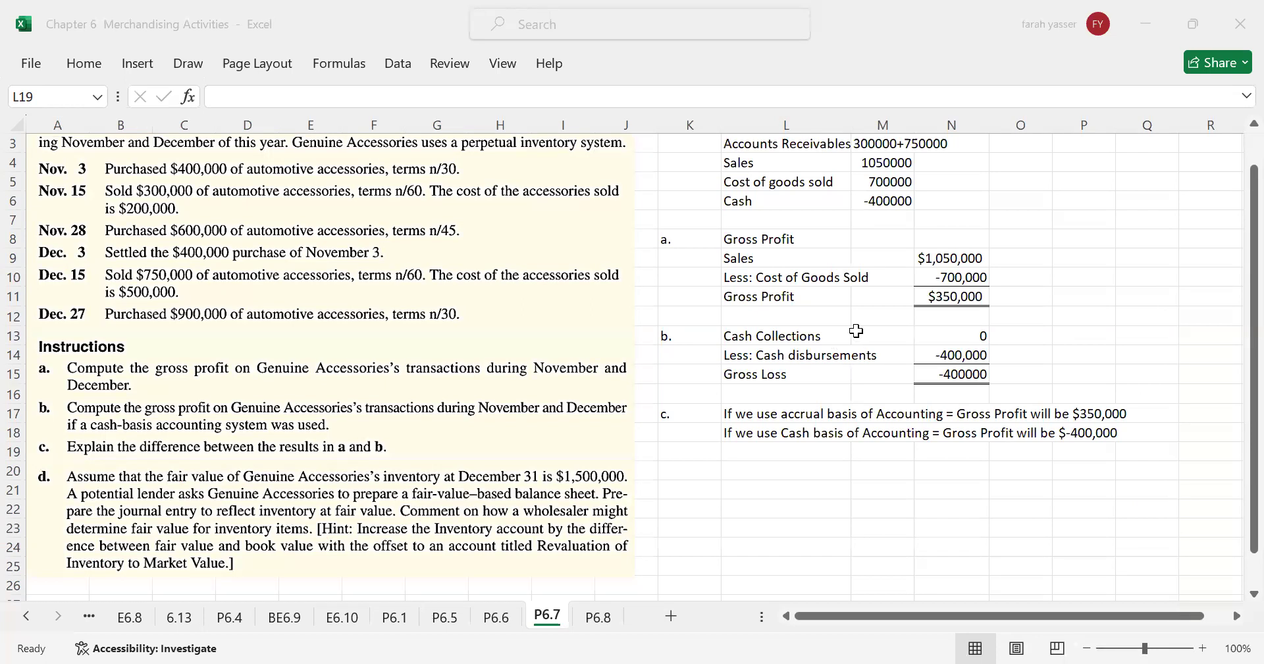
{"action": "key", "text": "Escape"}
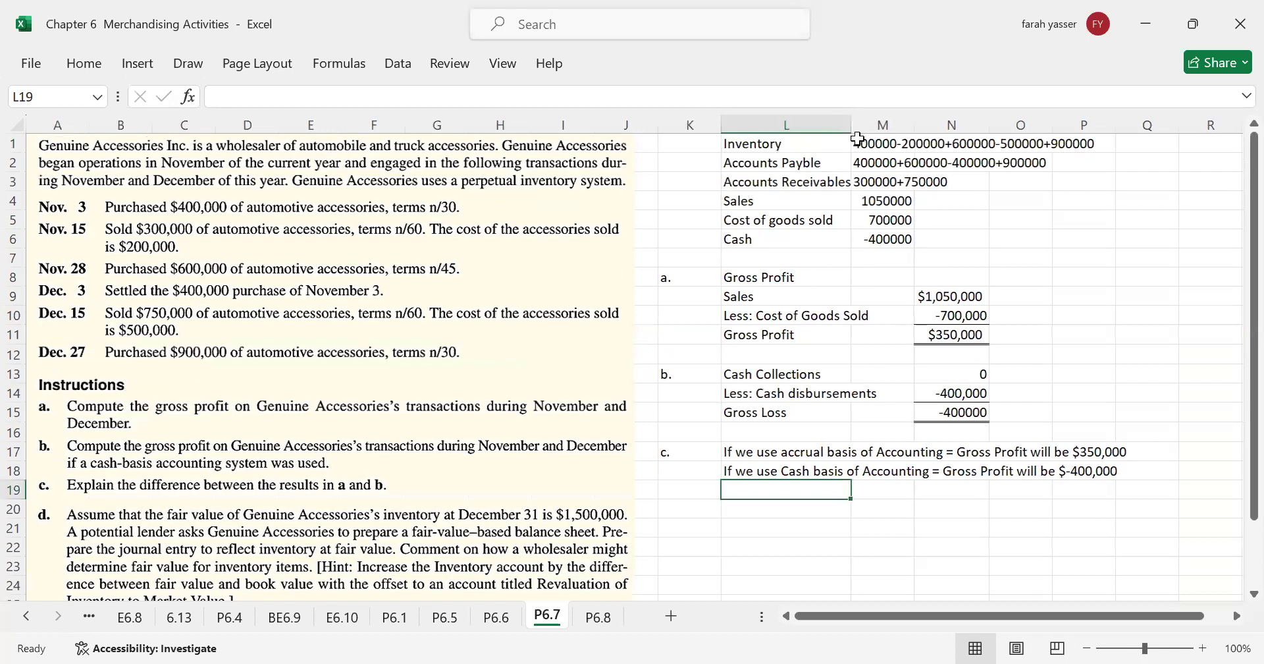
{"action": "left_click", "coordinate": [861, 145]}
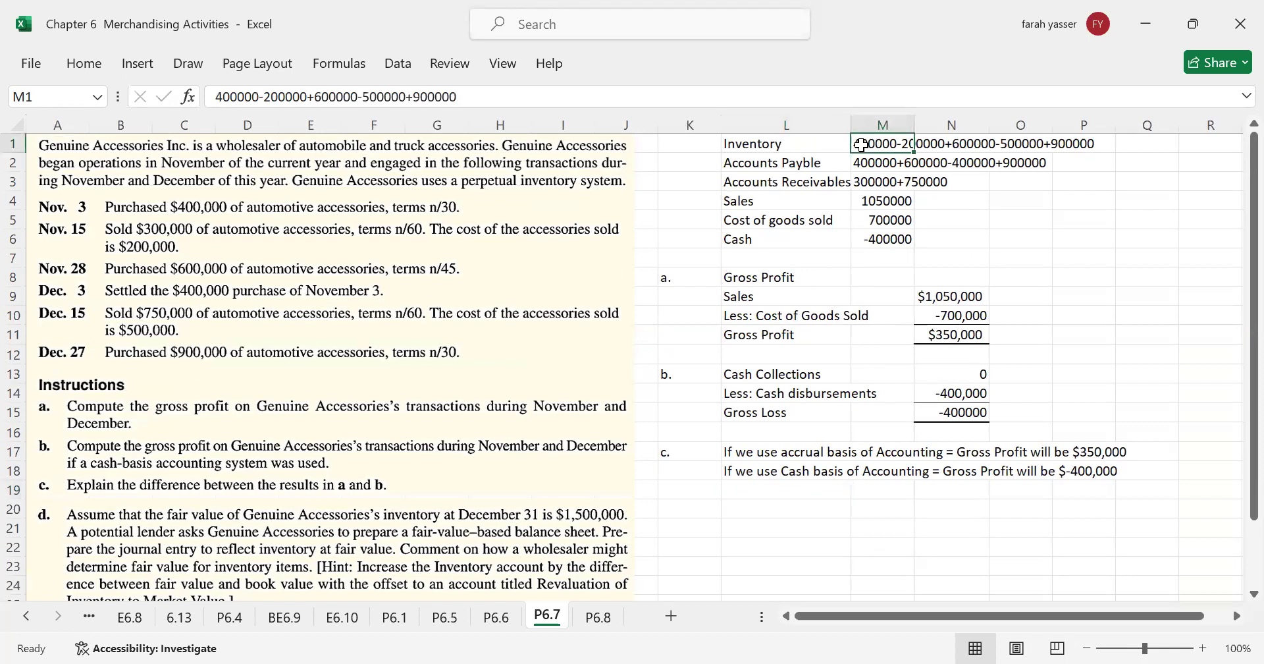
{"action": "left_click", "coordinate": [216, 97]}
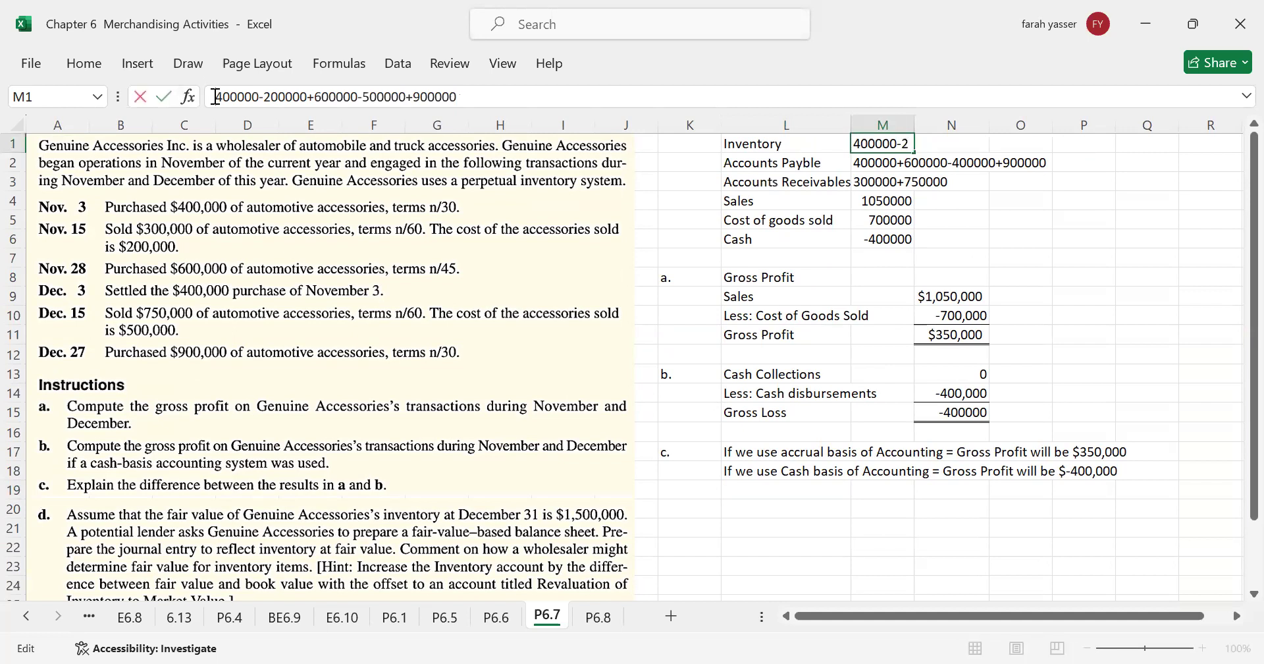
{"action": "type", "text": "="}
{"action": "key", "text": "Return"}
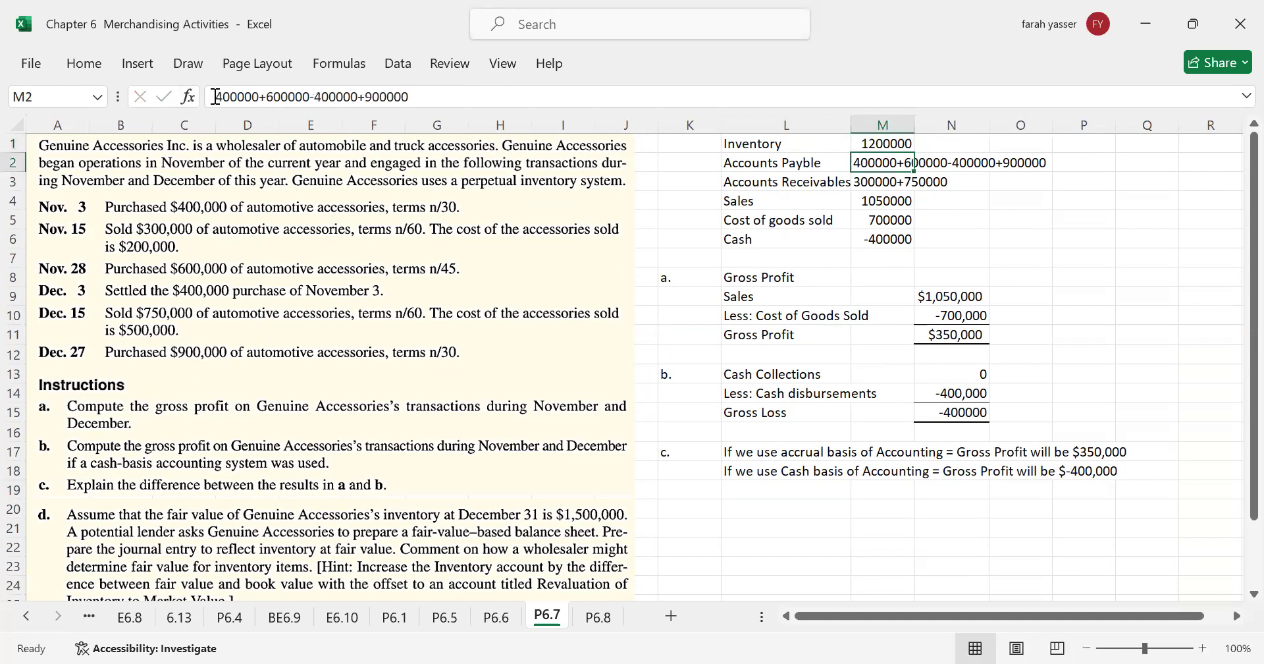
Highlight the Inventory balance in M1 with a yellow fill.
{"action": "left_click", "coordinate": [881, 144]}
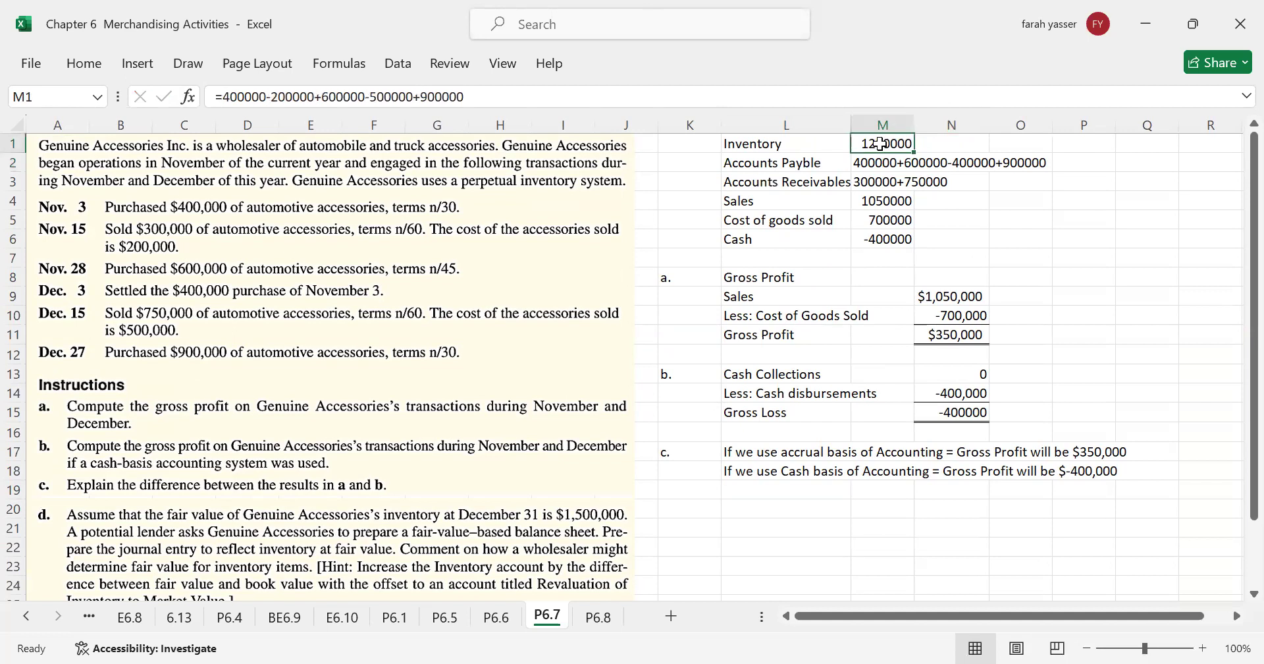
{"action": "left_click", "coordinate": [83, 66]}
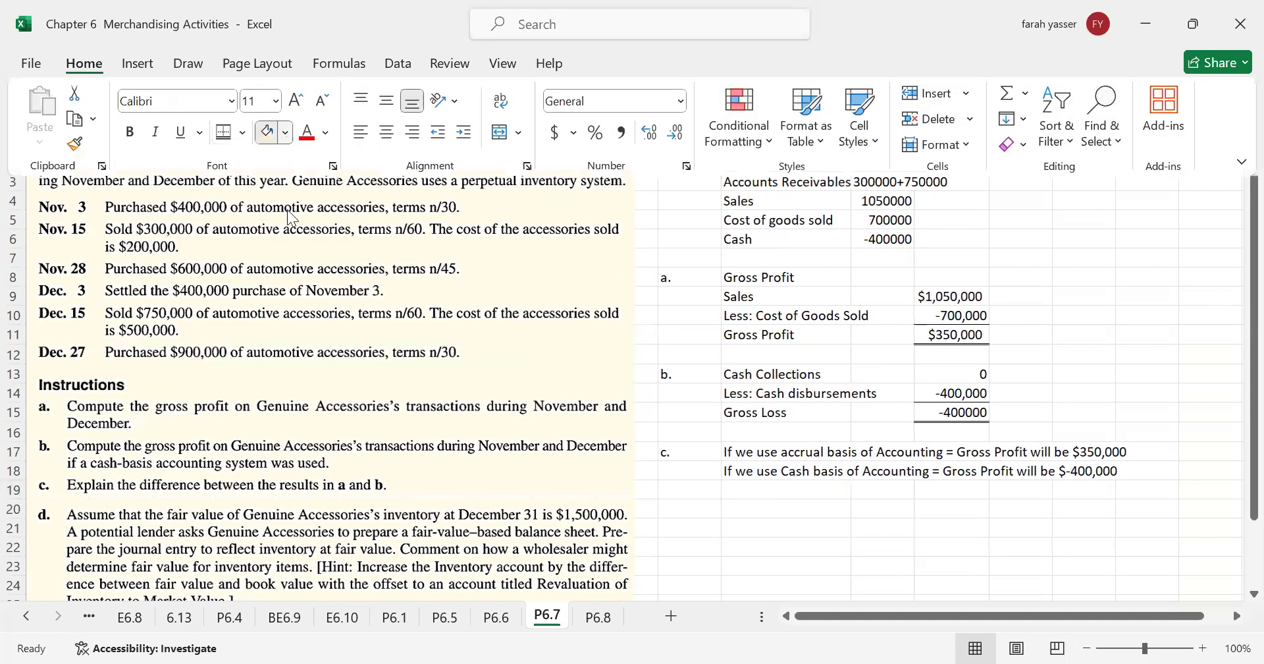
{"action": "left_click", "coordinate": [285, 132]}
{"action": "left_click", "coordinate": [318, 317]}
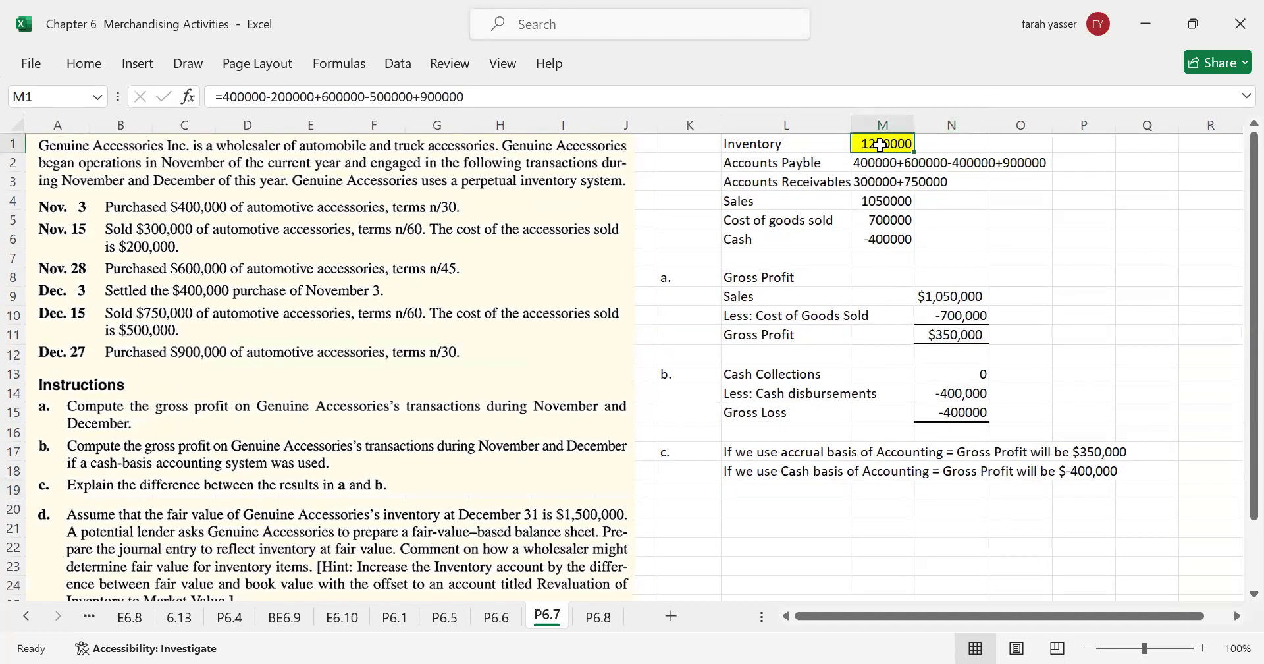
Enter the label "Book Value of Inventory" in L20 and its amount $1,200,000 in N20.
{"action": "left_click", "coordinate": [764, 521]}
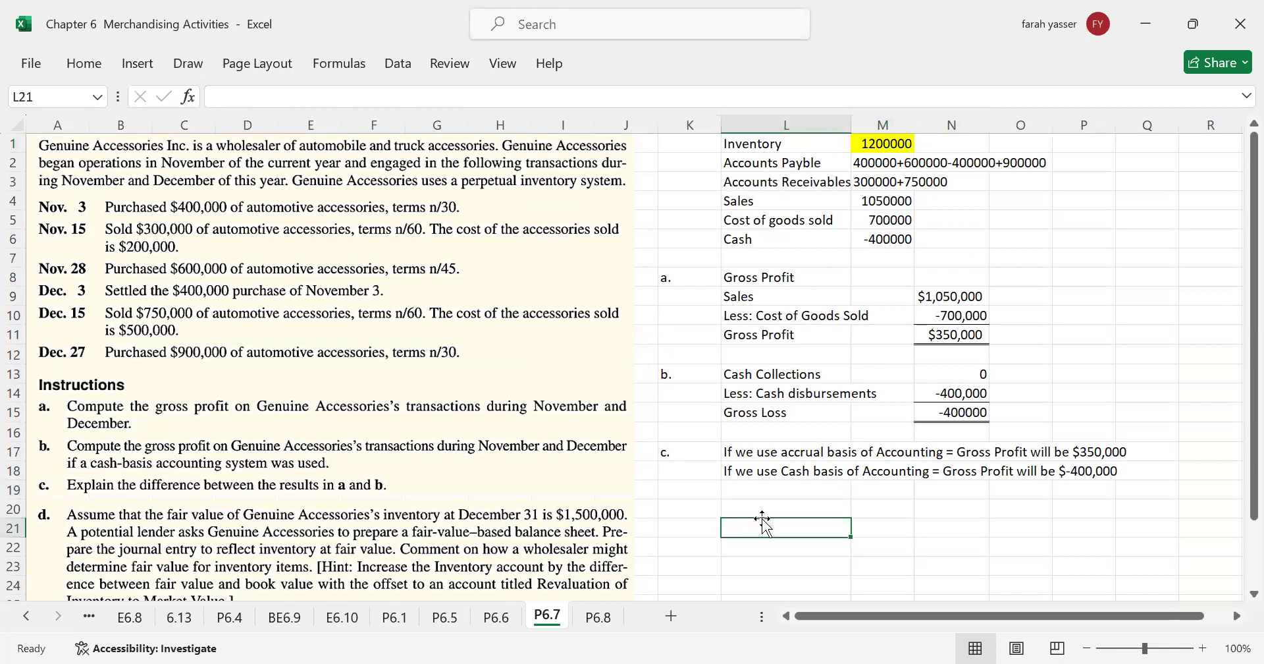
{"action": "left_click", "coordinate": [762, 506]}
{"action": "type", "text": "Book Value of Inventory"}
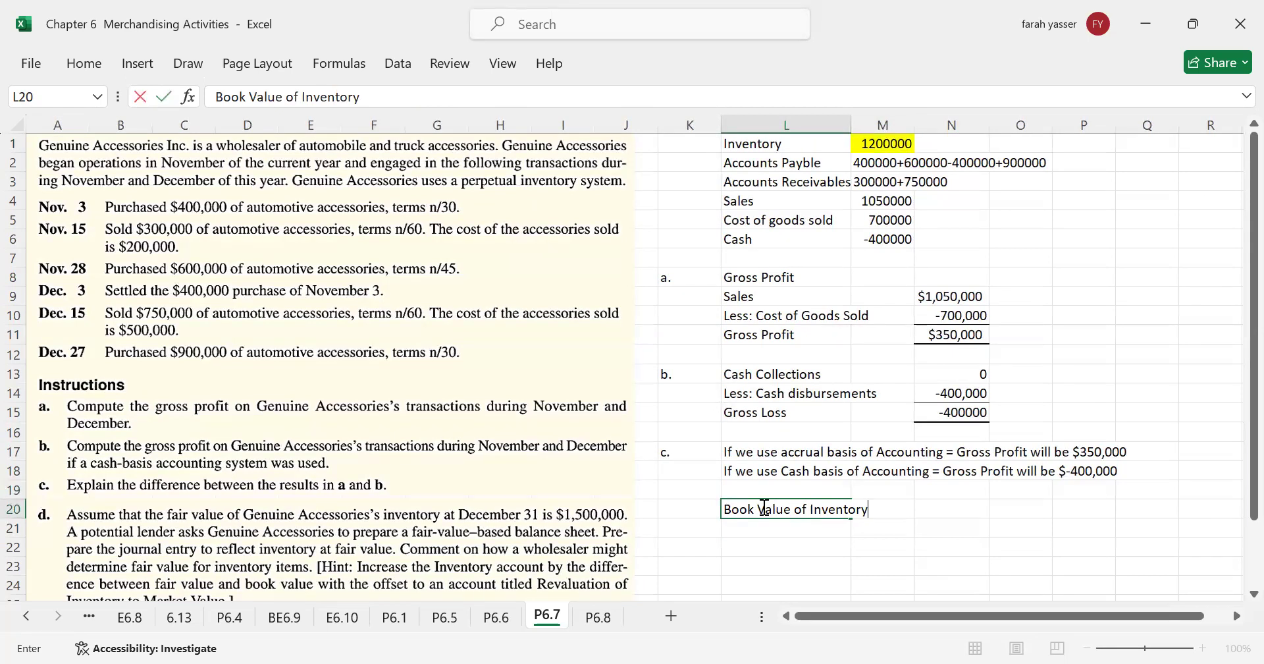
{"action": "key", "text": "Tab"}
{"action": "key", "text": "Tab"}
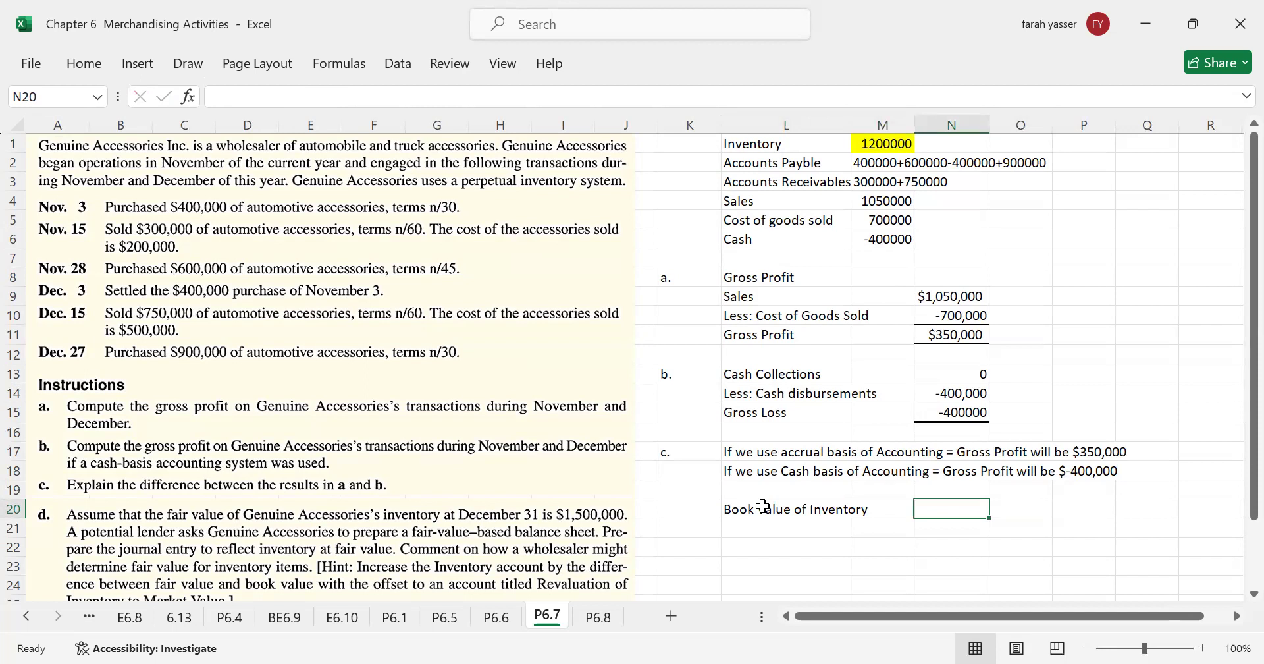
{"action": "type", "text": "$"}
{"action": "type", "text": "1,2"}
{"action": "type", "text": "00,000"}
{"action": "key", "text": "Return"}
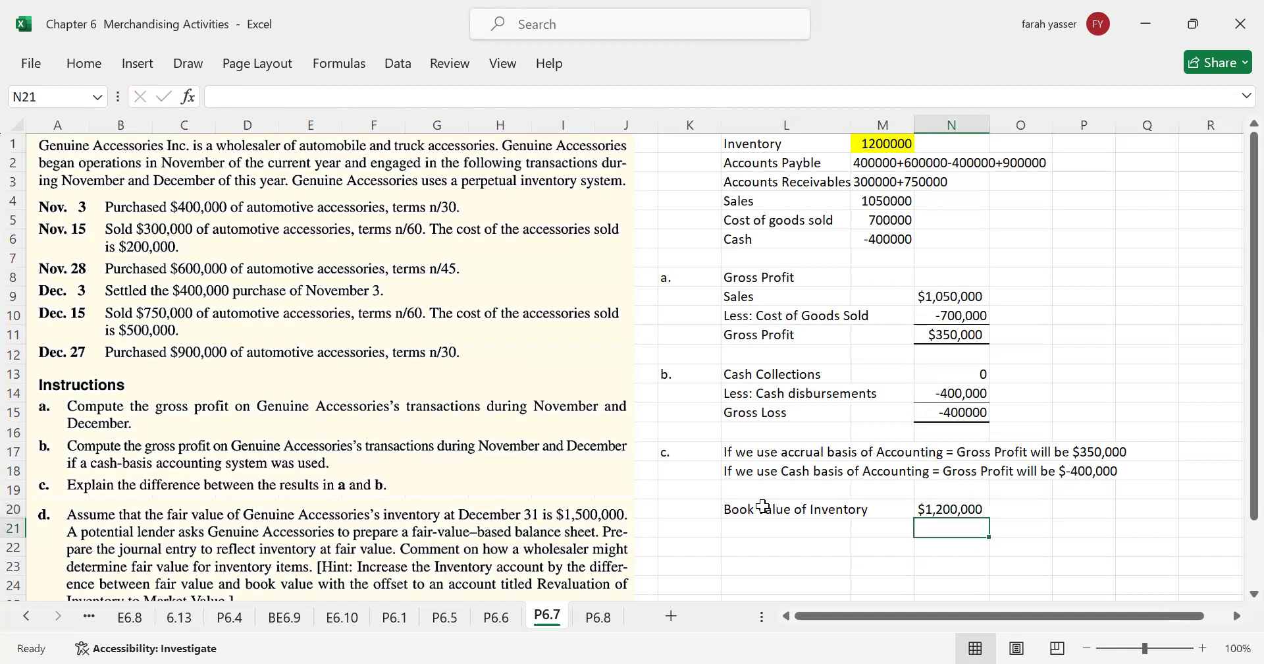
Enter the label "FV of Inventory" in L21 and its amount $1,500,000 in N21.
{"action": "key", "text": "Left"}
{"action": "key", "text": "Left"}
{"action": "key", "text": "Left"}
{"action": "key", "text": "Right"}
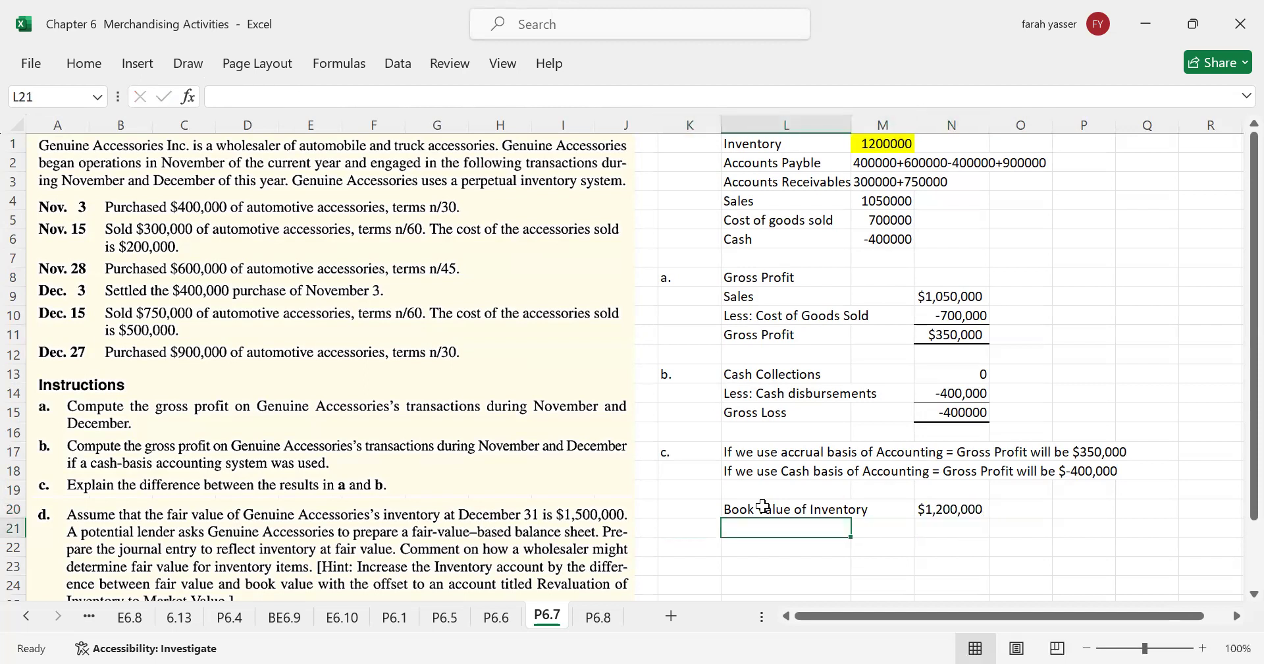
{"action": "type", "text": "FV"}
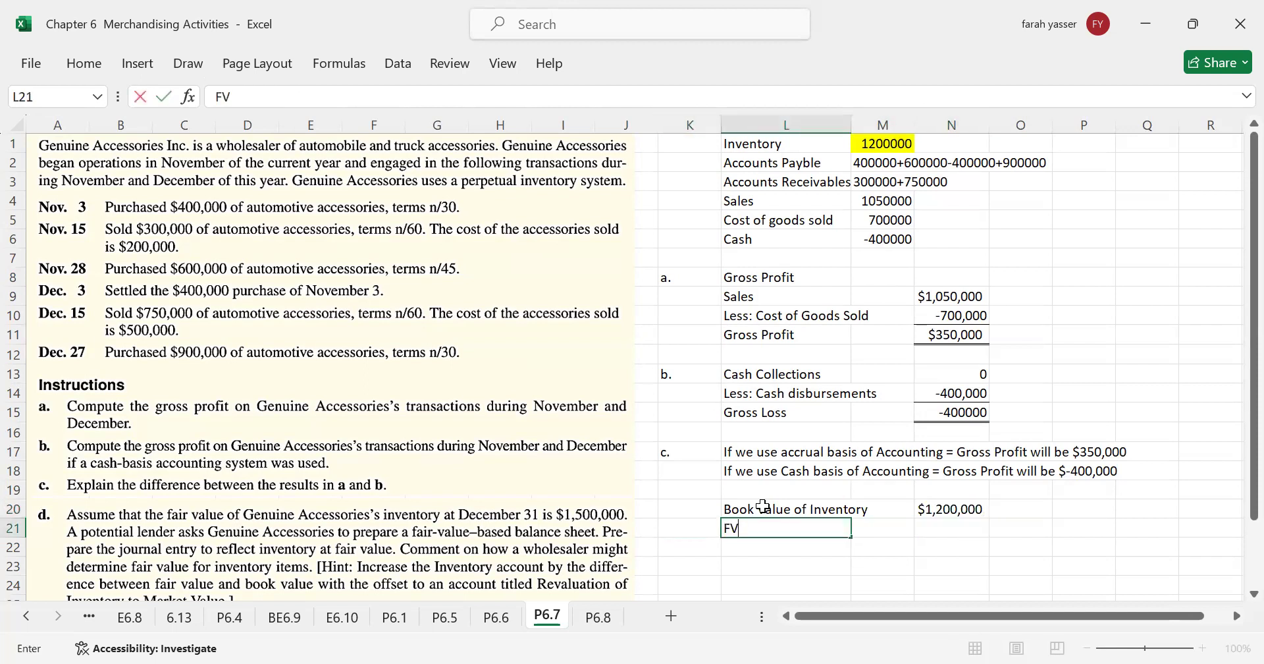
{"action": "type", "text": " of Inventory"}
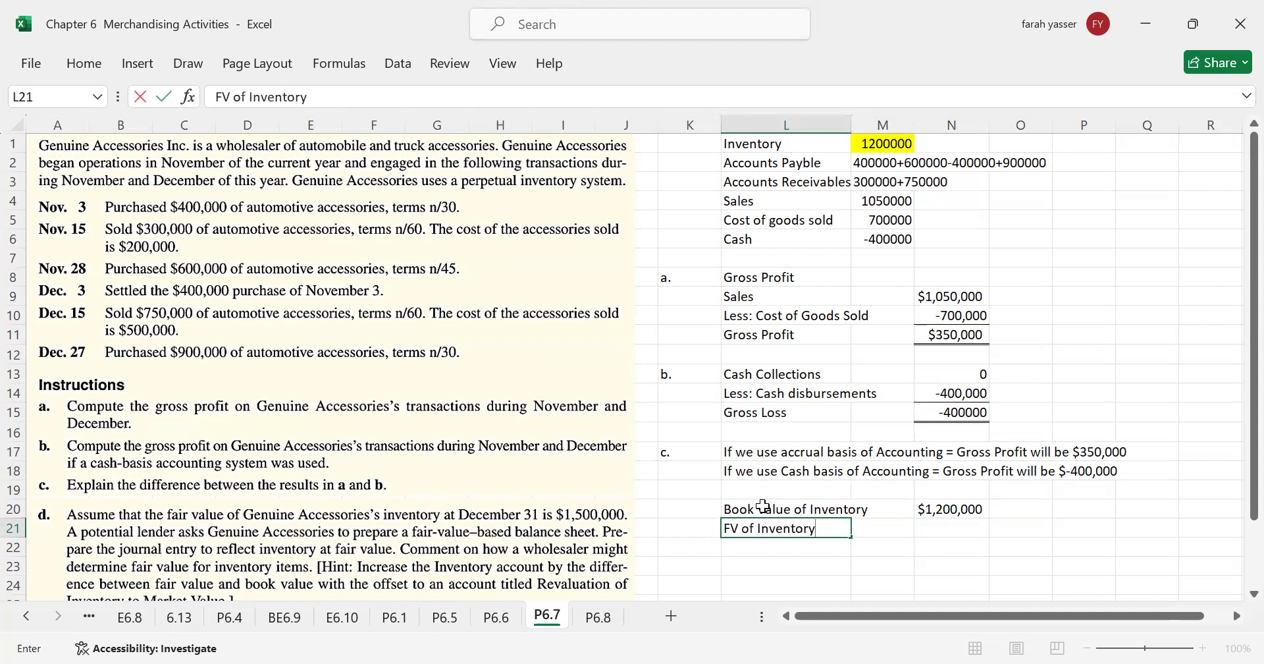
{"action": "key", "text": "Tab"}
{"action": "key", "text": "Tab"}
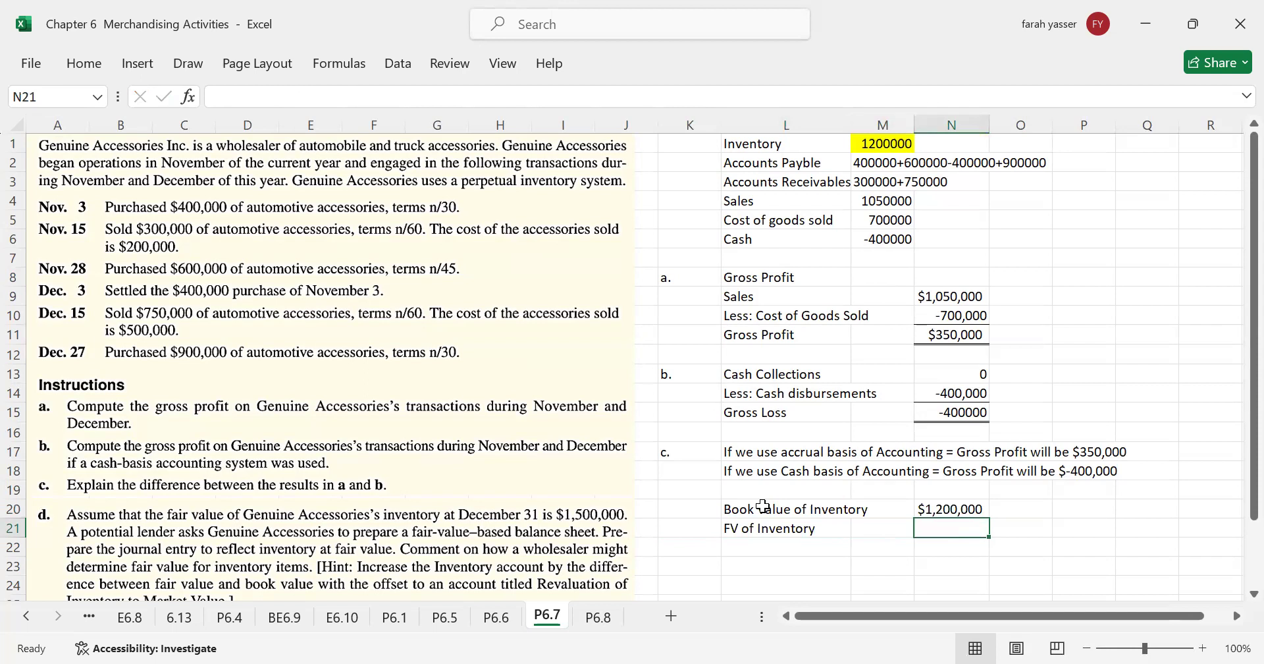
{"action": "type", "text": "$1500,000"}
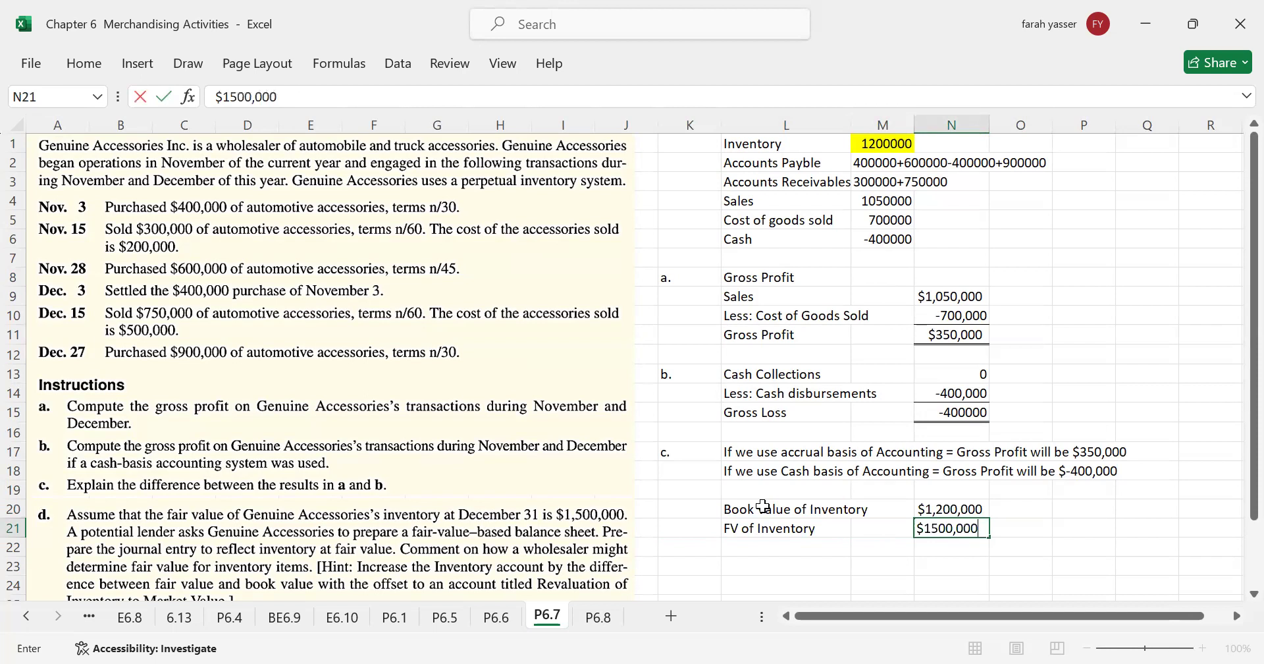
{"action": "key", "text": "Return"}
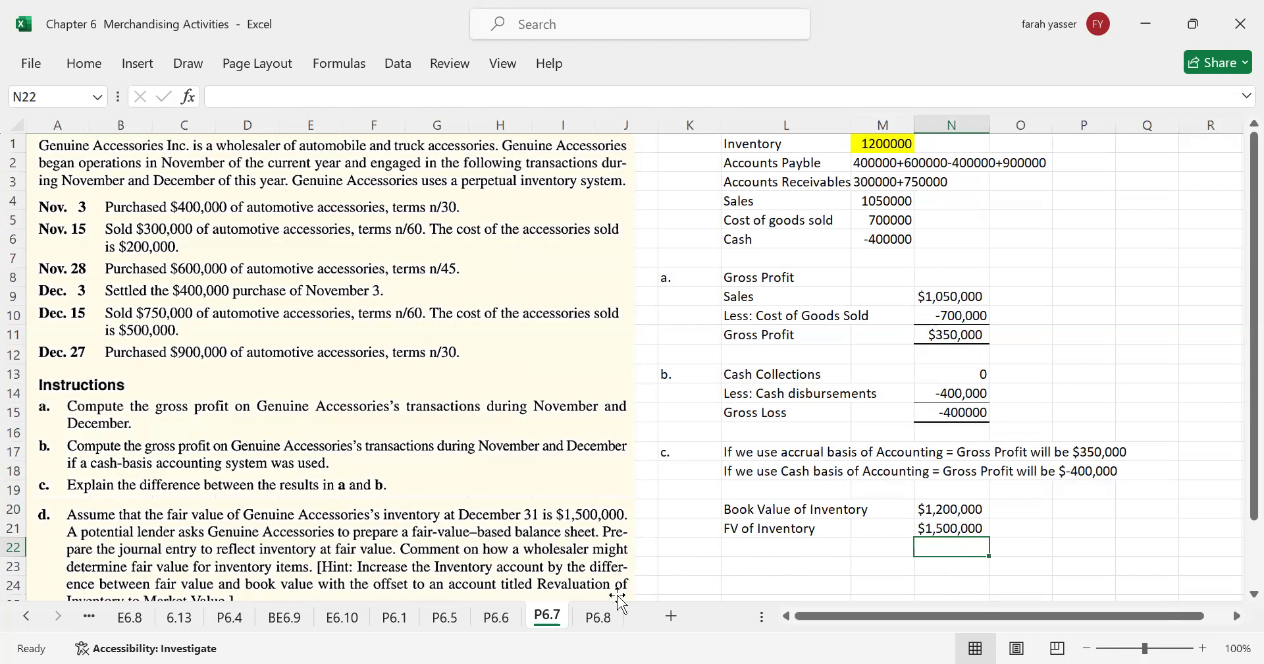
Enter "Invrease in Value of Inventory" in L22 and 300,000 in N22, giving N22 a top and double bottom border.
{"action": "left_click", "coordinate": [762, 550]}
{"action": "type", "text": "Invrease in Value"}
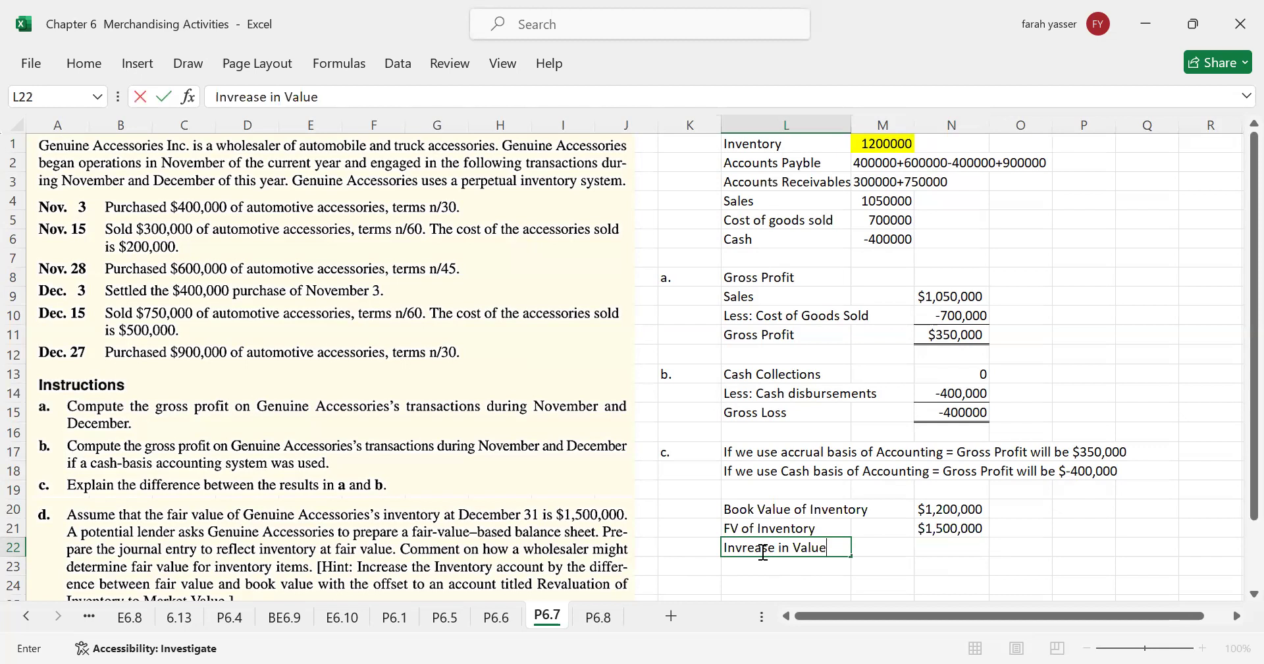
{"action": "type", "text": " of Inventory"}
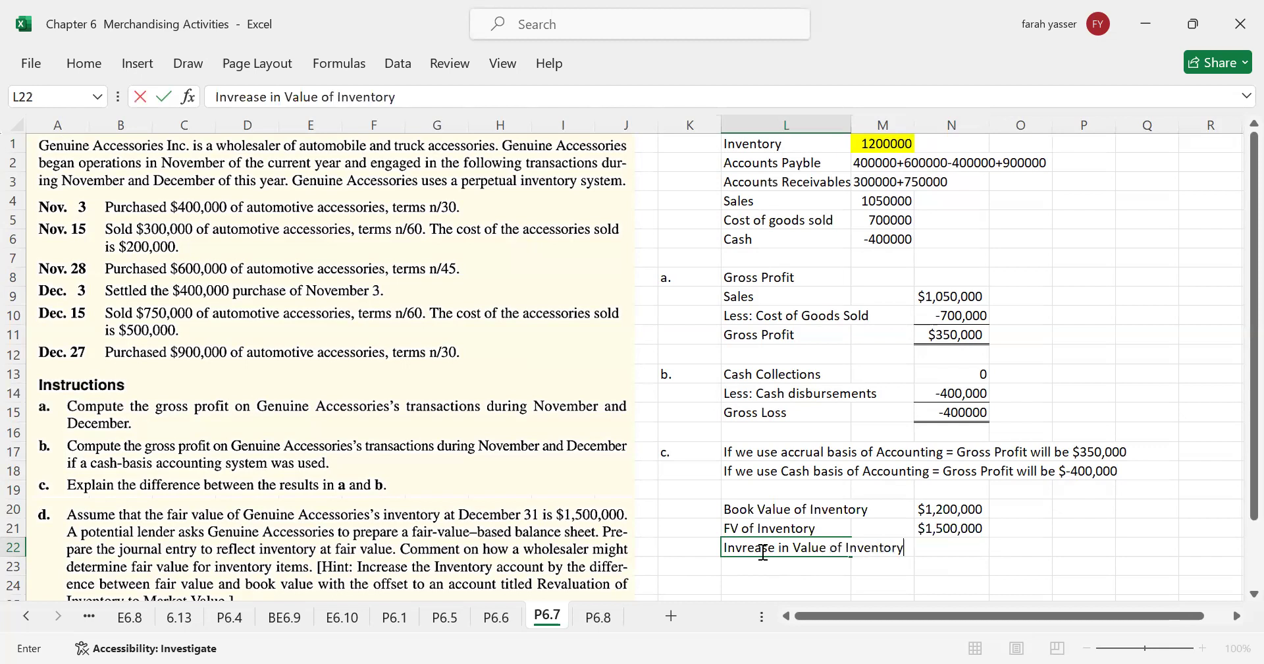
{"action": "left_click", "coordinate": [963, 546]}
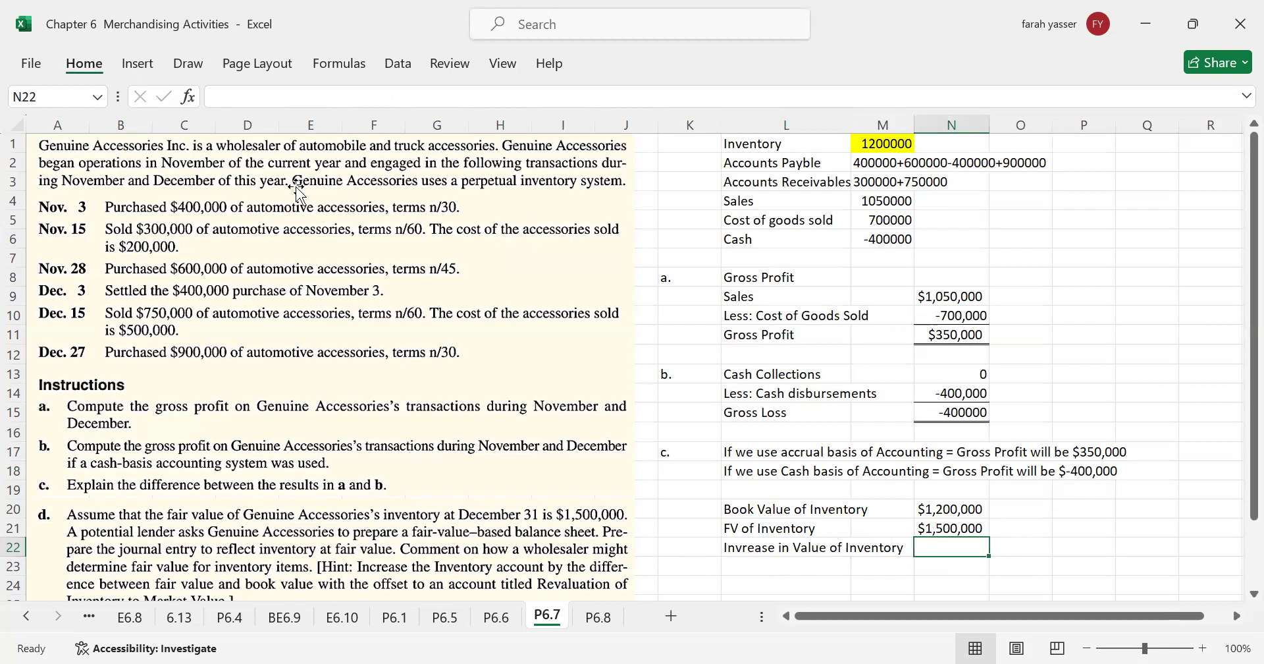
{"action": "left_click", "coordinate": [67, 66]}
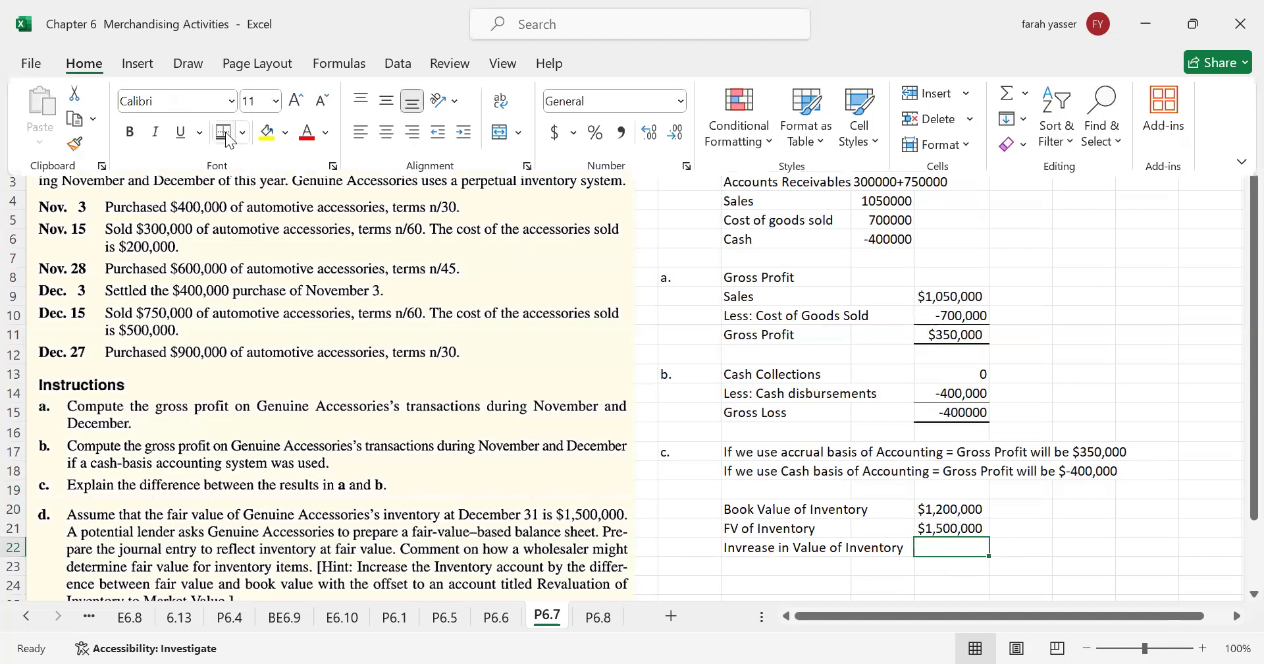
{"action": "left_click", "coordinate": [940, 548]}
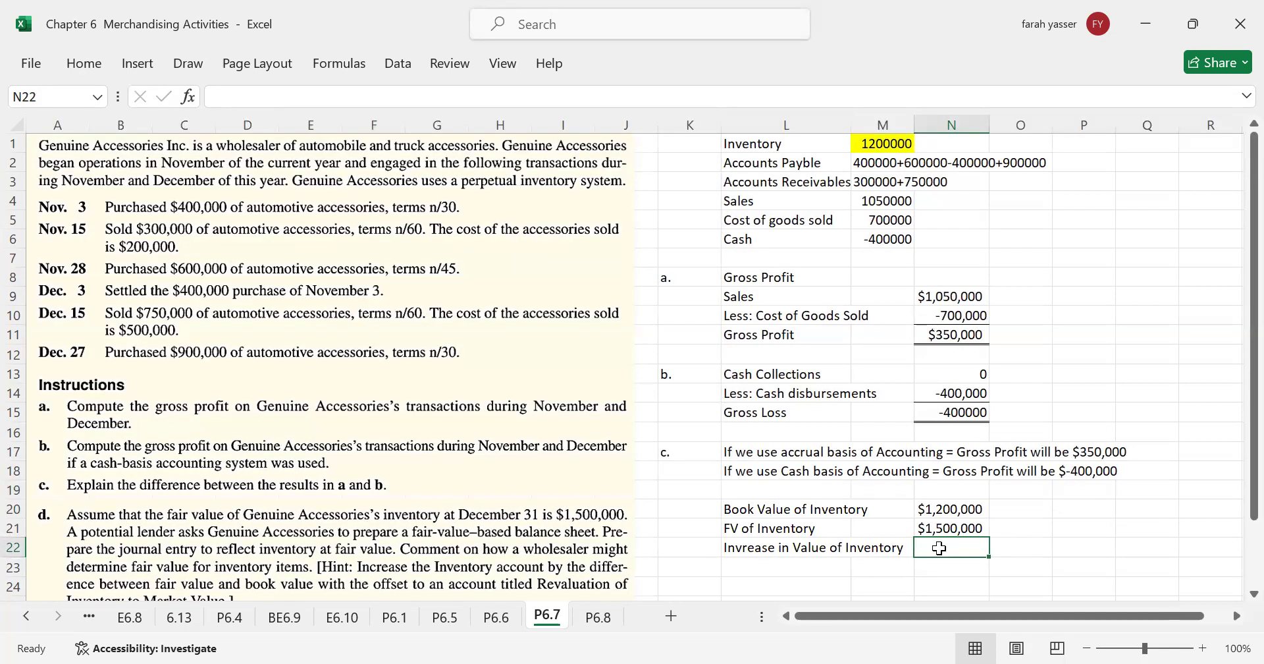
{"action": "type", "text": "300,000"}
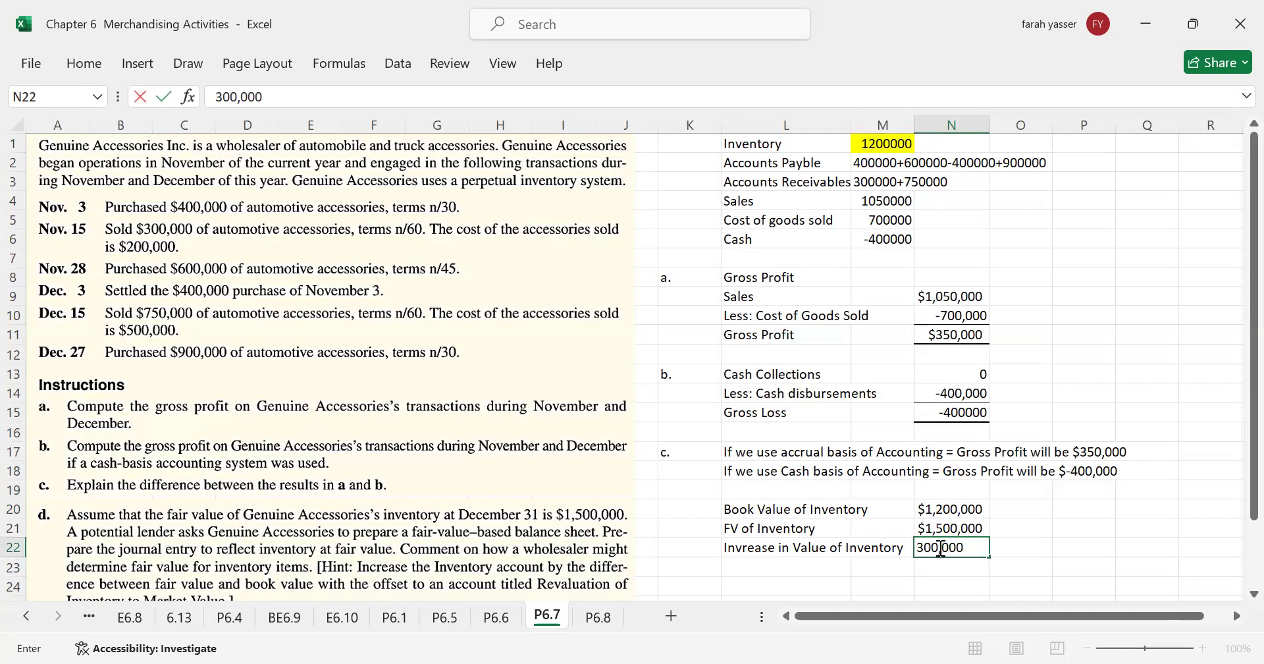
{"action": "key", "text": "Return"}
{"action": "left_click", "coordinate": [940, 548]}
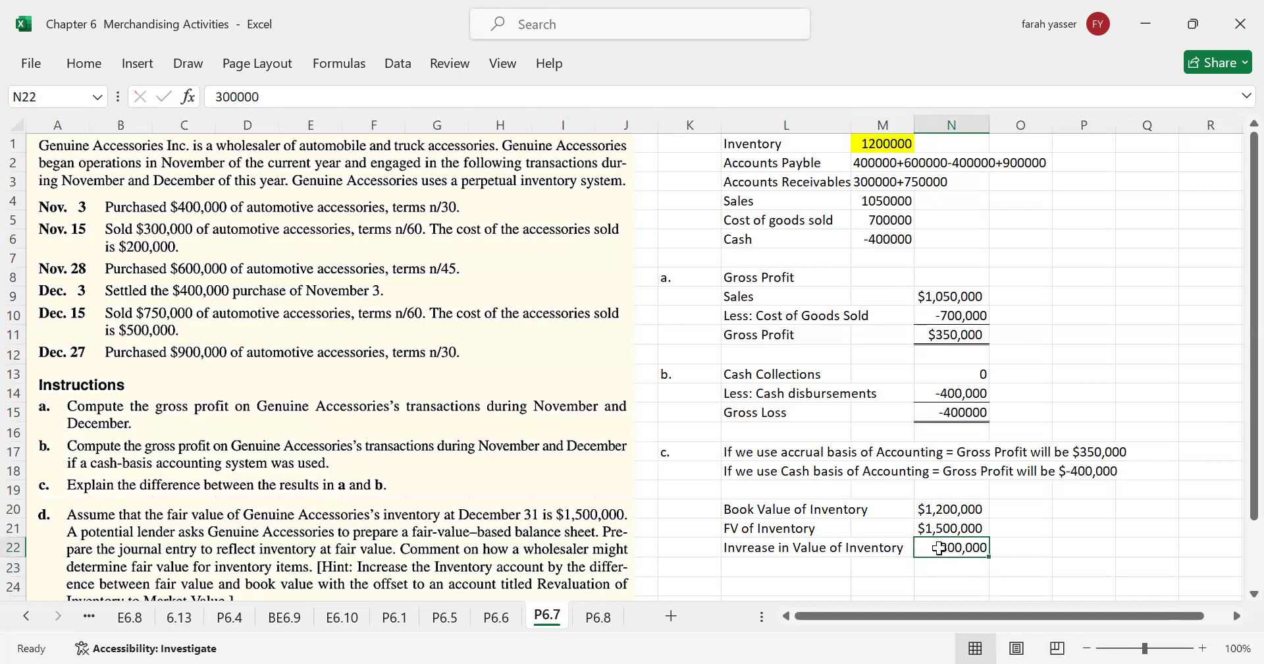
Set up the journal entry with the headings Entry, Dr and Cr in row 24 and an Inventory debit of 300,000 in row 25.
{"action": "left_click_drag", "start_coordinate": [1238, 343], "coordinate": [1233, 428]}
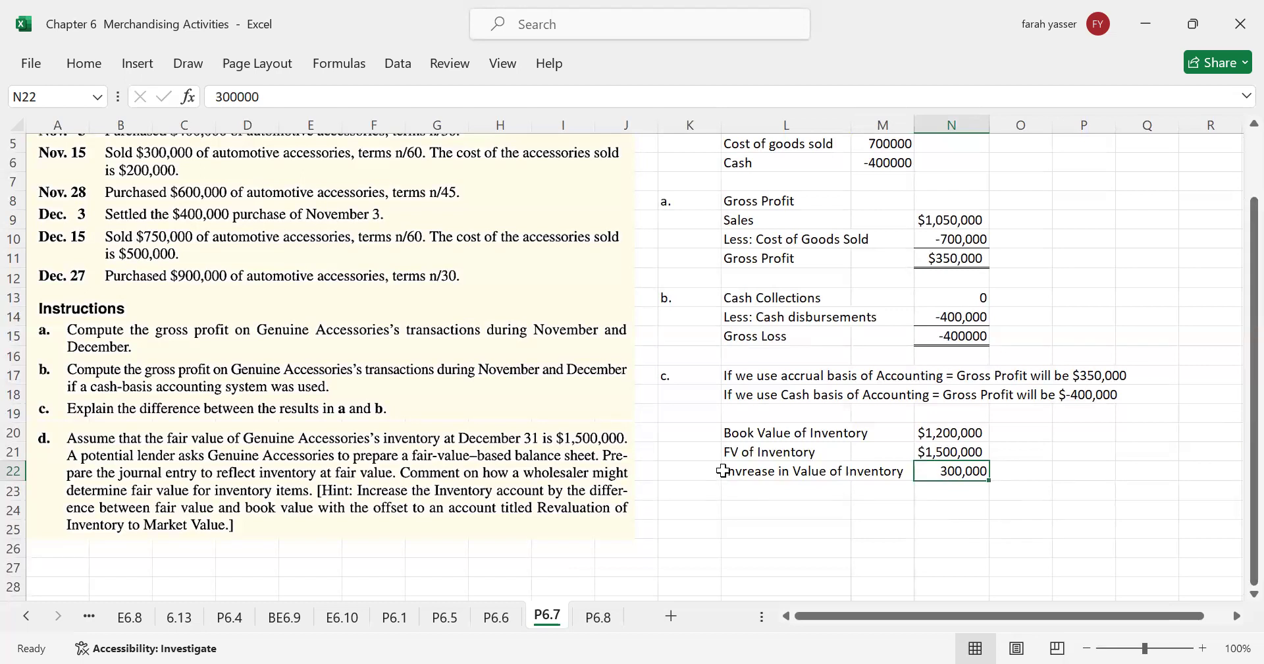
{"action": "left_click", "coordinate": [749, 510]}
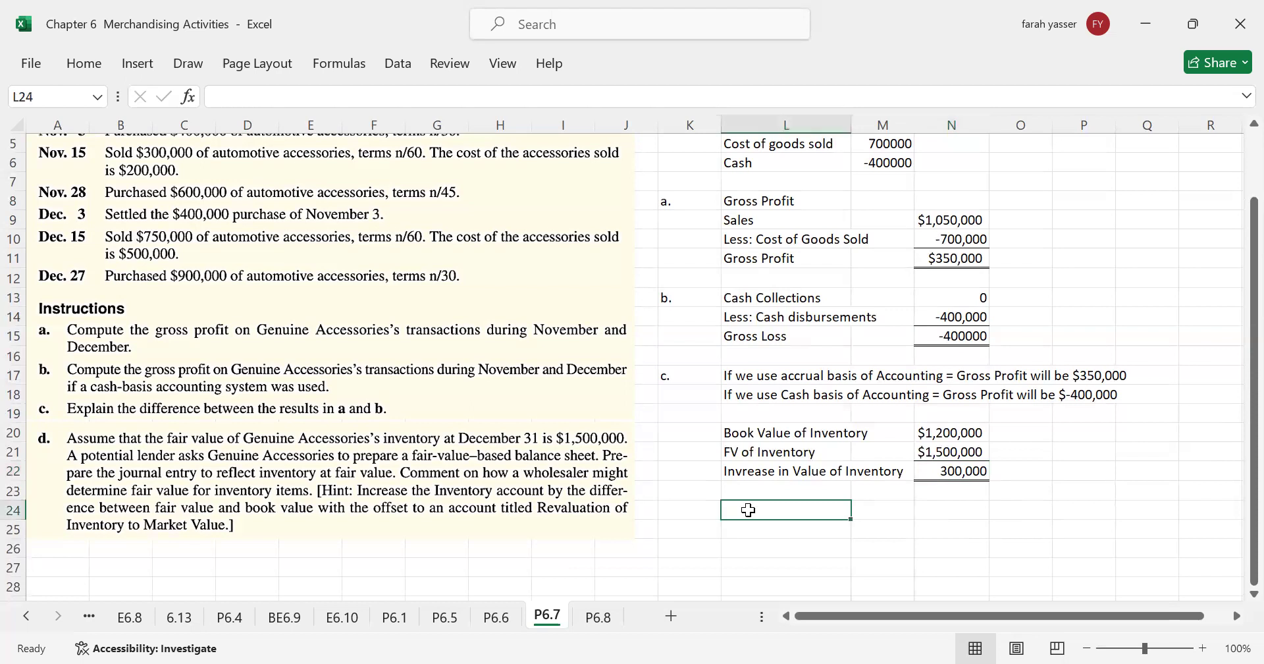
{"action": "type", "text": "Entry"}
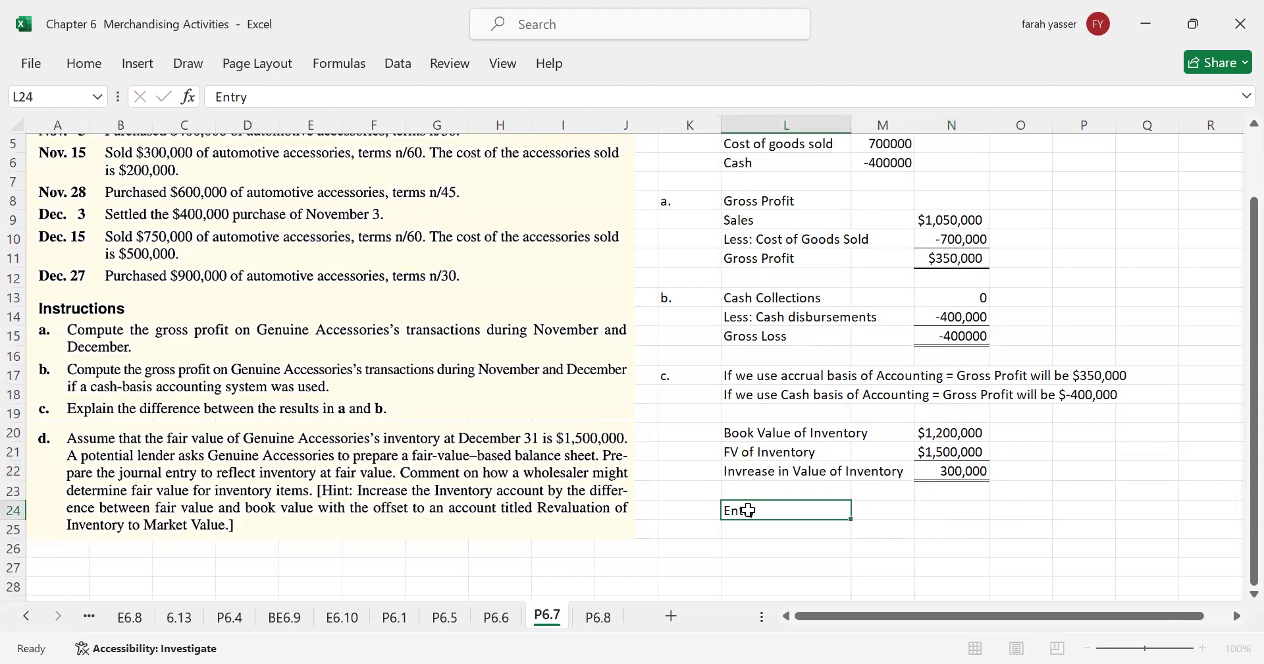
{"action": "key", "text": "Return"}
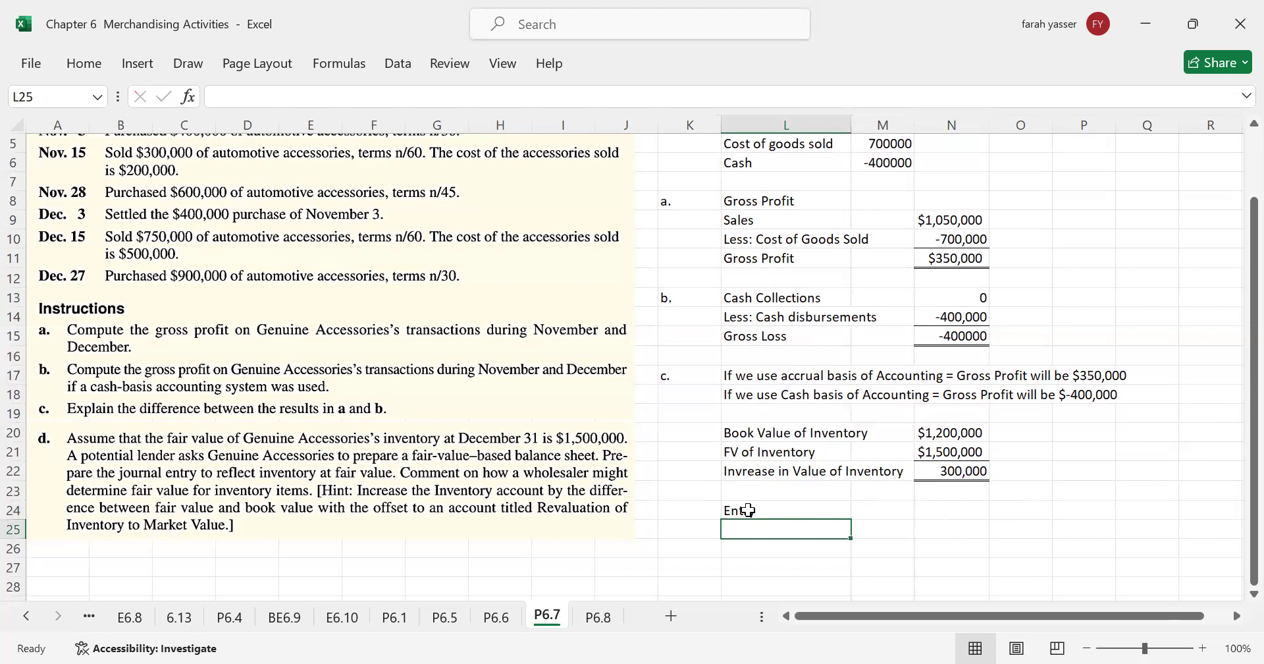
{"action": "type", "text": "Inventory"}
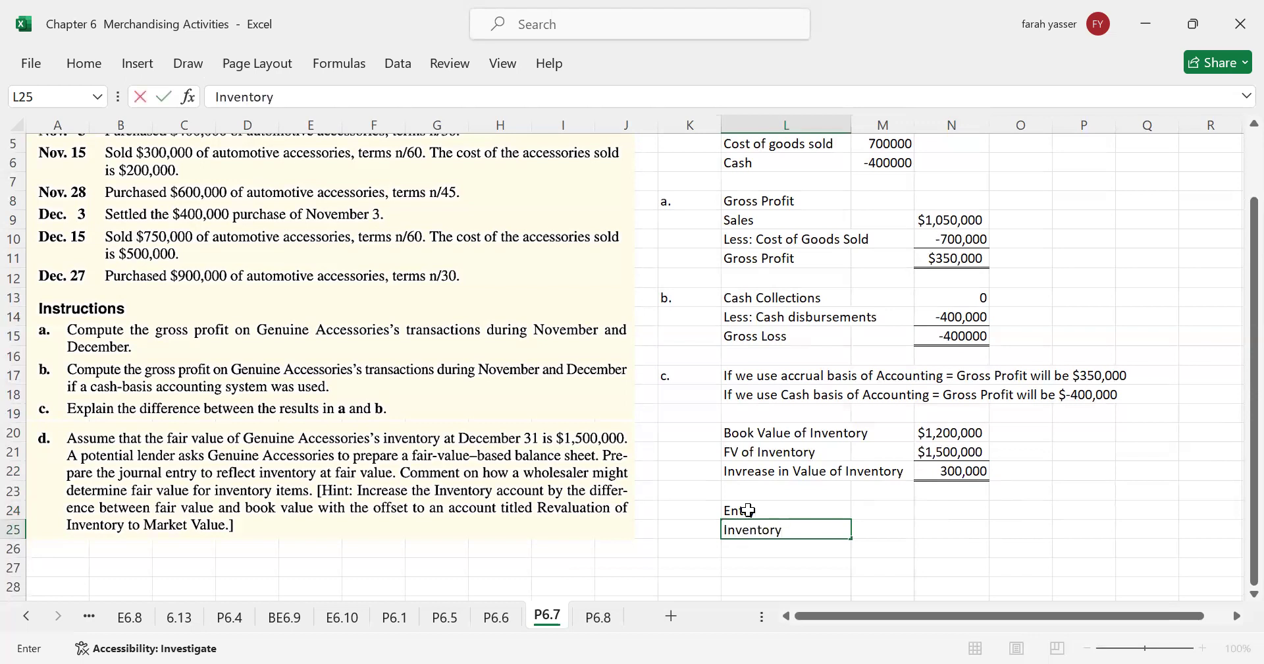
{"action": "left_click_drag", "start_coordinate": [749, 511], "coordinate": [874, 511]}
{"action": "left_click", "coordinate": [876, 514]}
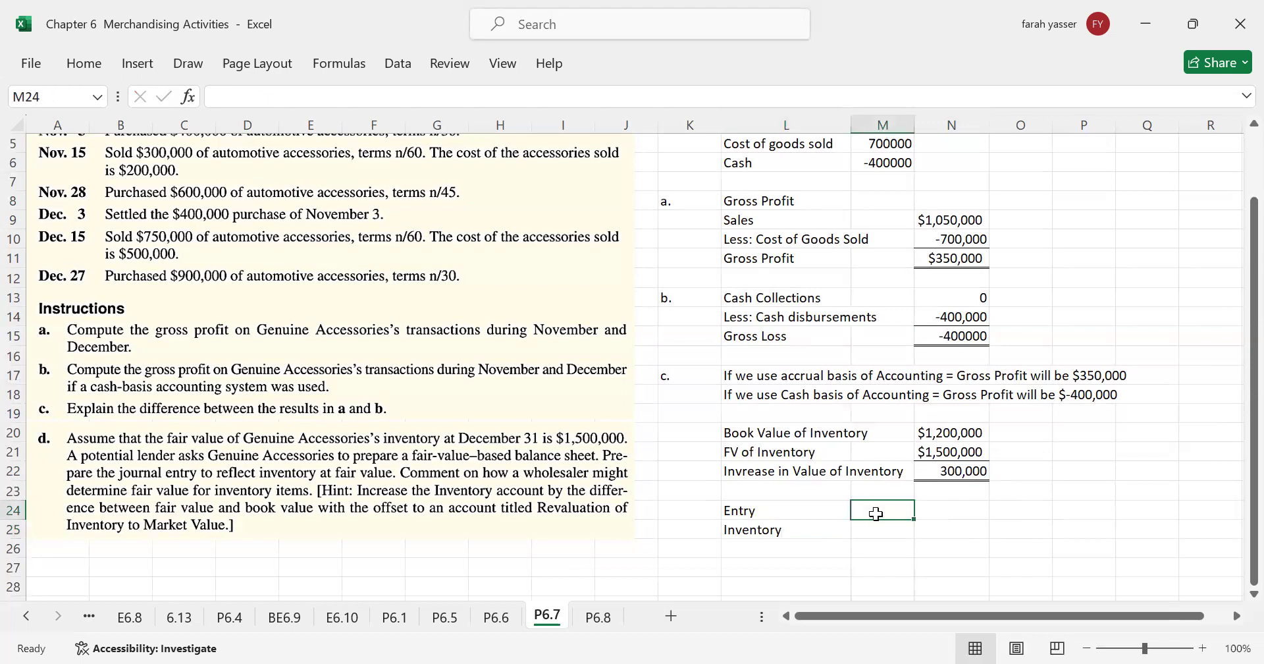
{"action": "type", "text": "Dr"}
{"action": "key", "text": "Tab"}
{"action": "type", "text": "Cr"}
{"action": "key", "text": "Return"}
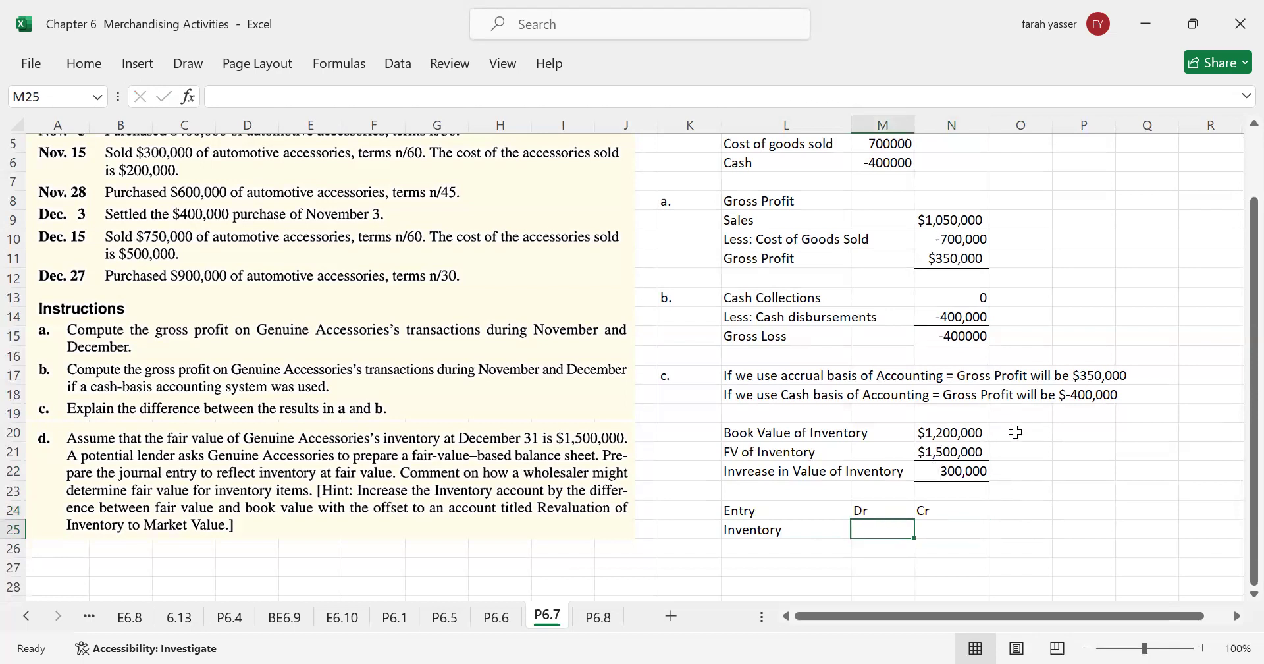
{"action": "type", "text": "300,000"}
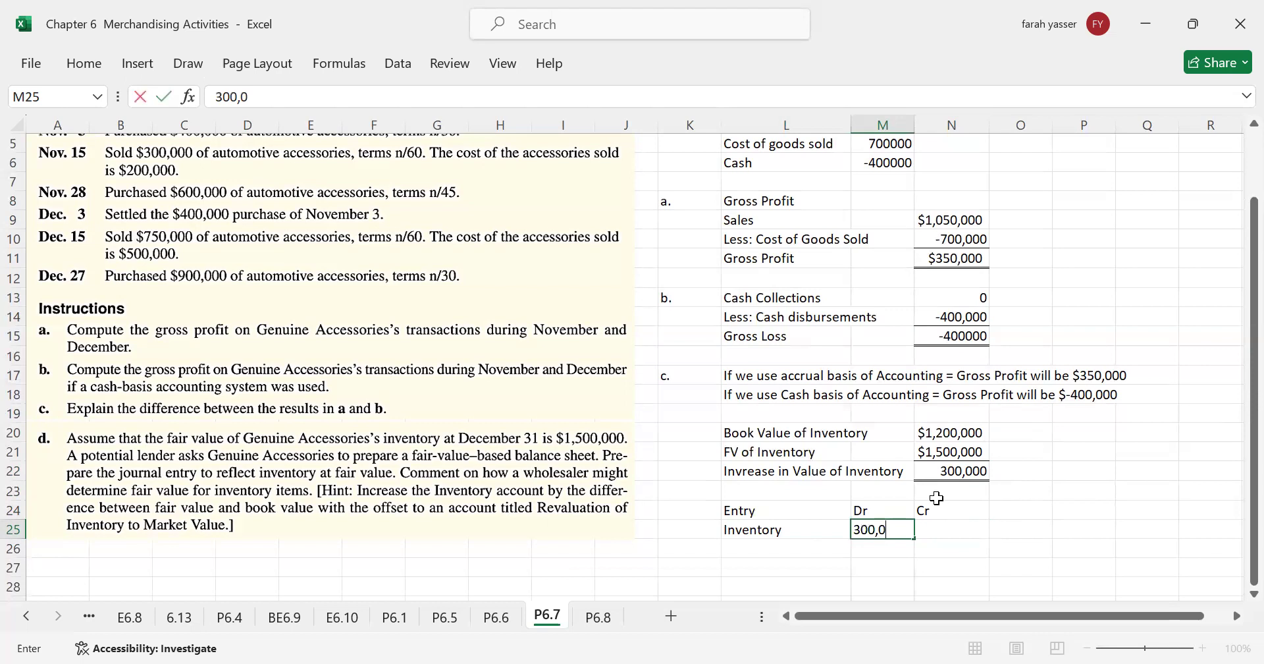
{"action": "key", "text": "Return"}
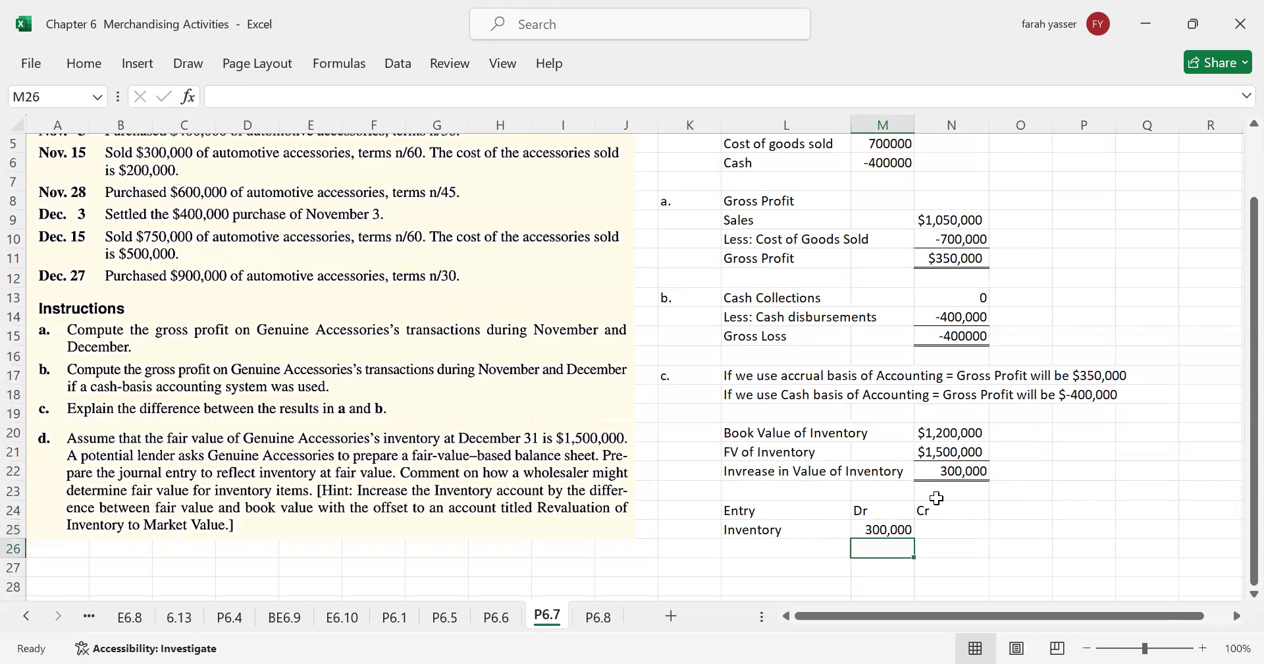
Enter the indented credit account "Revaluation of Invetory to Market Value" in L26 below the Inventory debit.
{"action": "key", "text": "Left"}
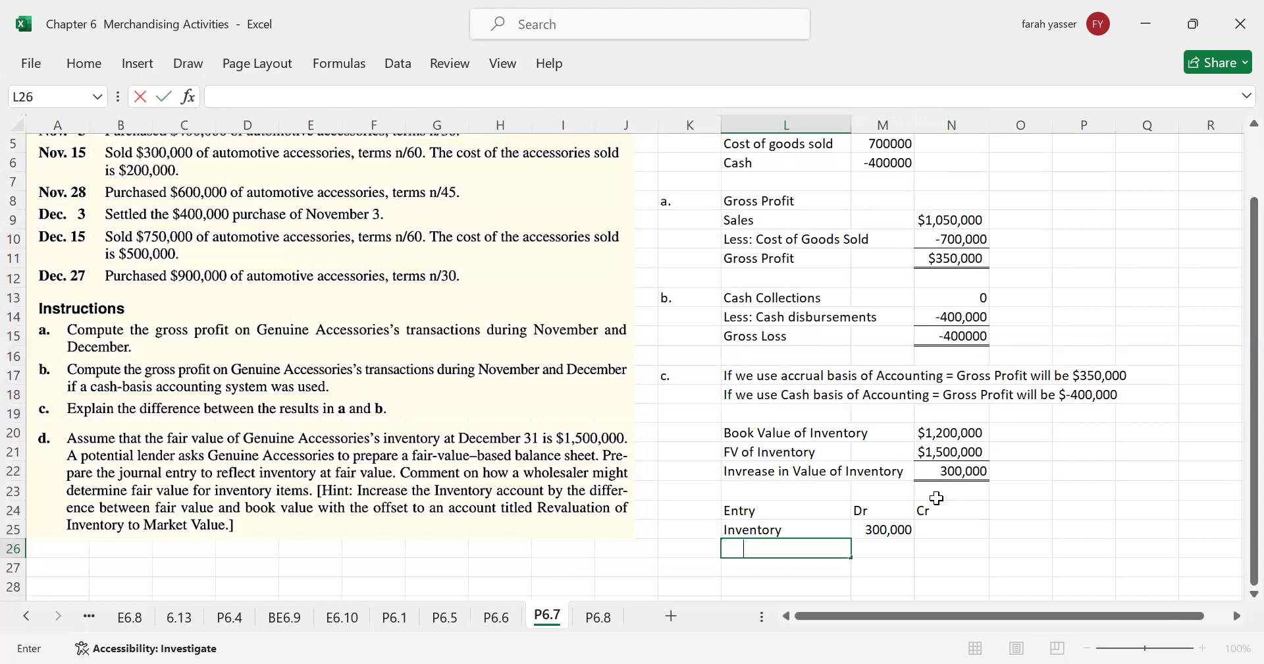
{"action": "type", "text": "Revaluation of "}
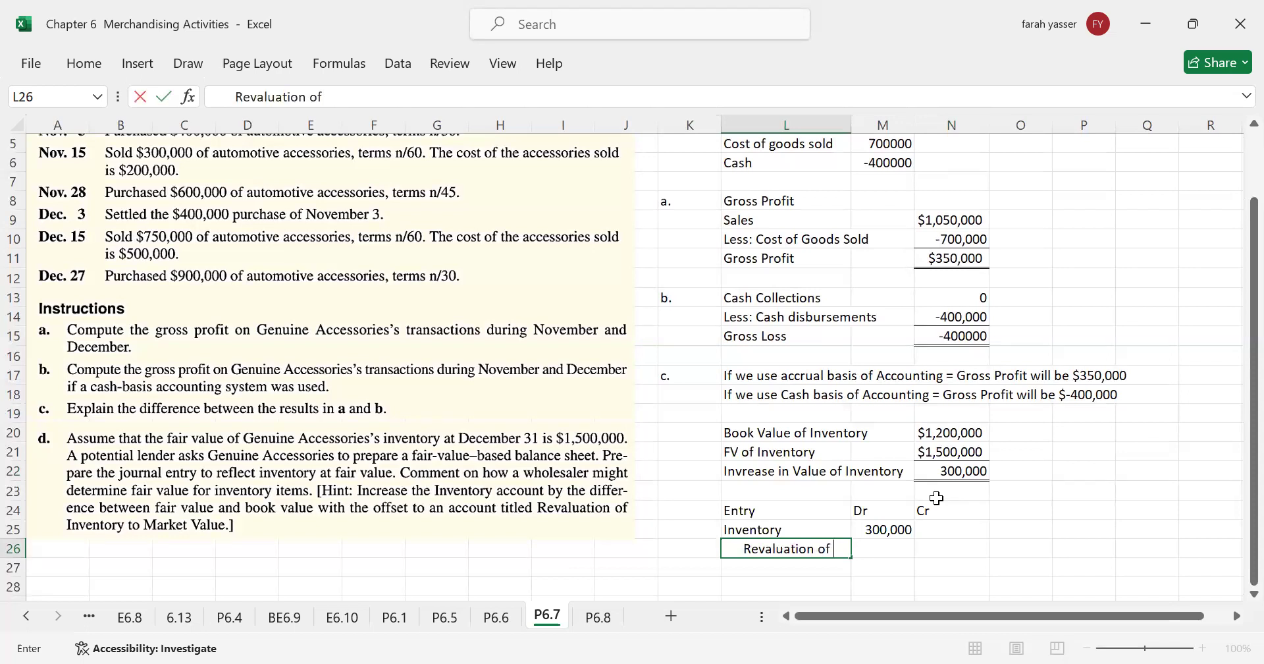
{"action": "type", "text": "Invetory to"}
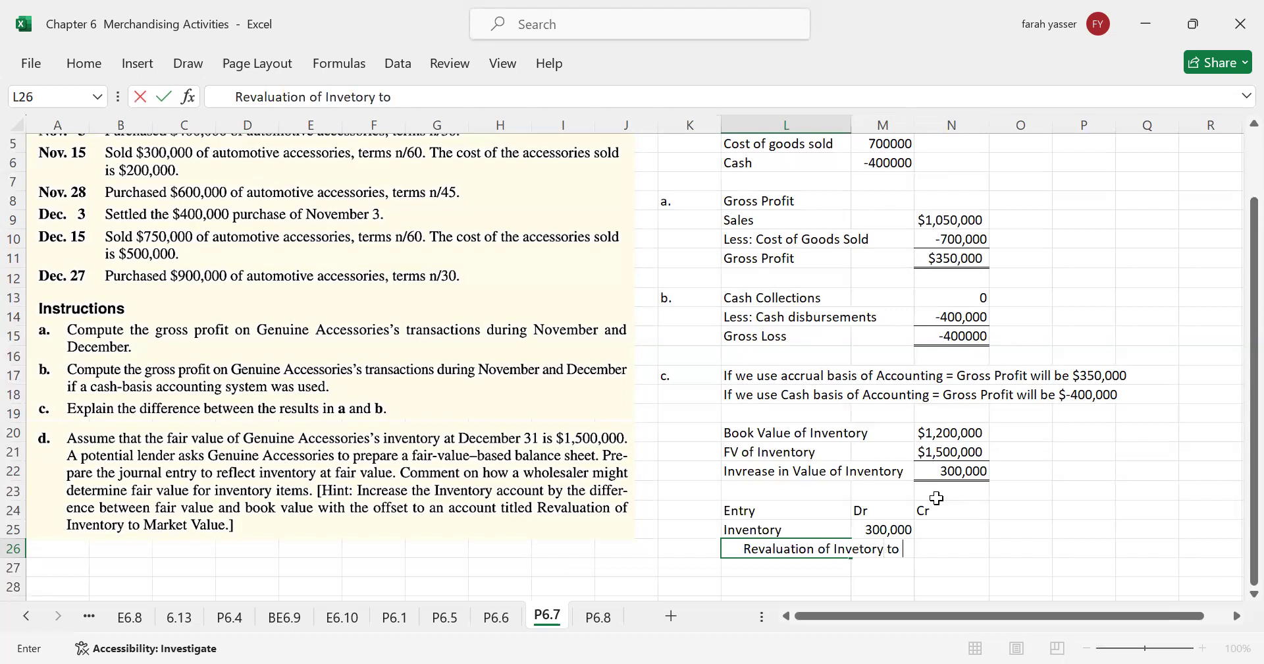
{"action": "type", "text": " Market Value"}
{"action": "key", "text": "Return"}
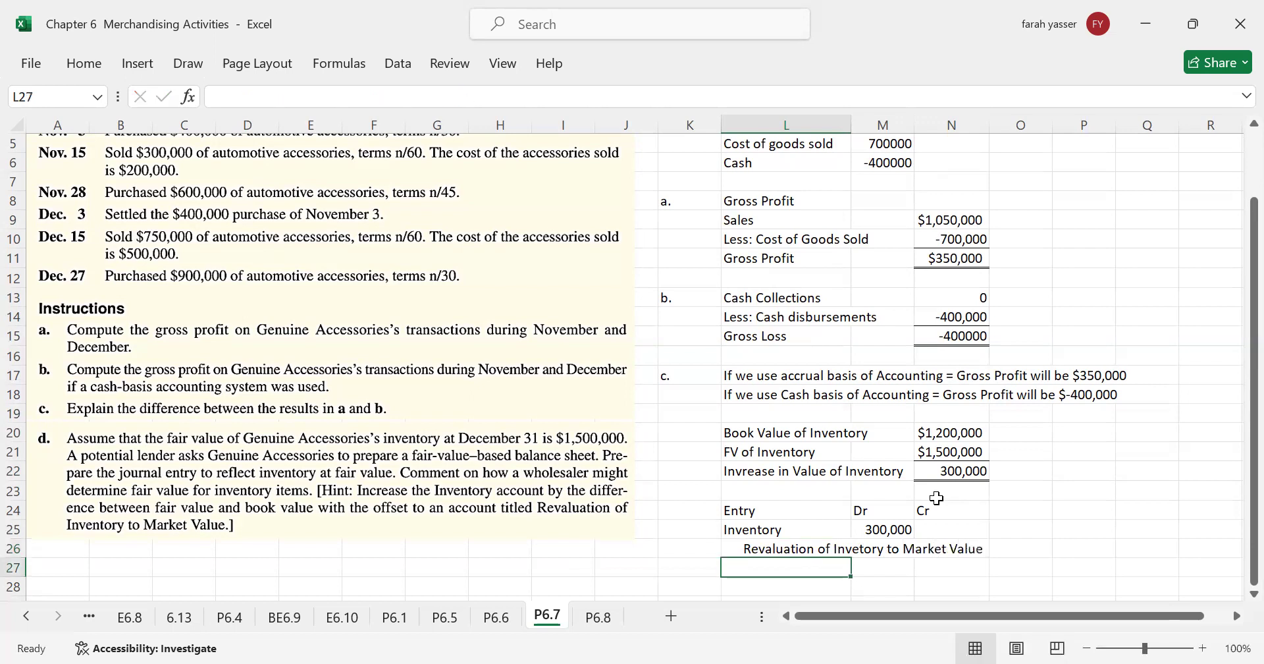
Enter the credit amount 300,000 in N26 and widen column L just enough to fit the revaluation account name.
{"action": "left_click", "coordinate": [943, 549]}
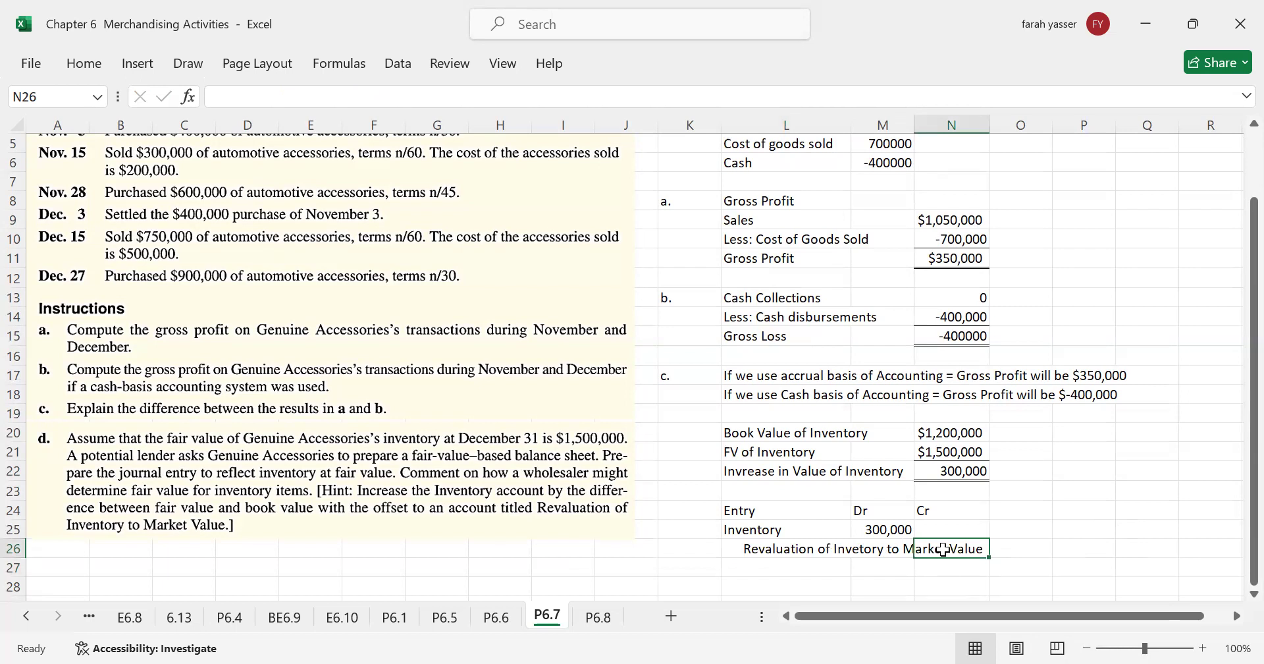
{"action": "type", "text": "300,000"}
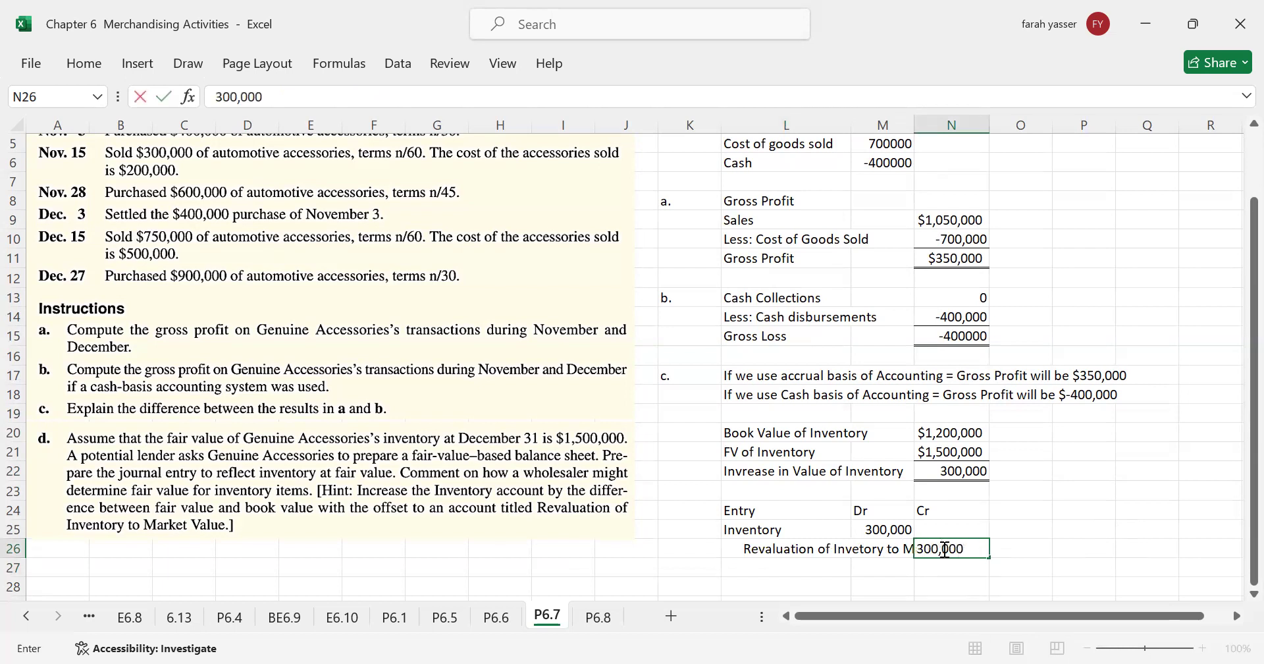
{"action": "key", "text": "Return"}
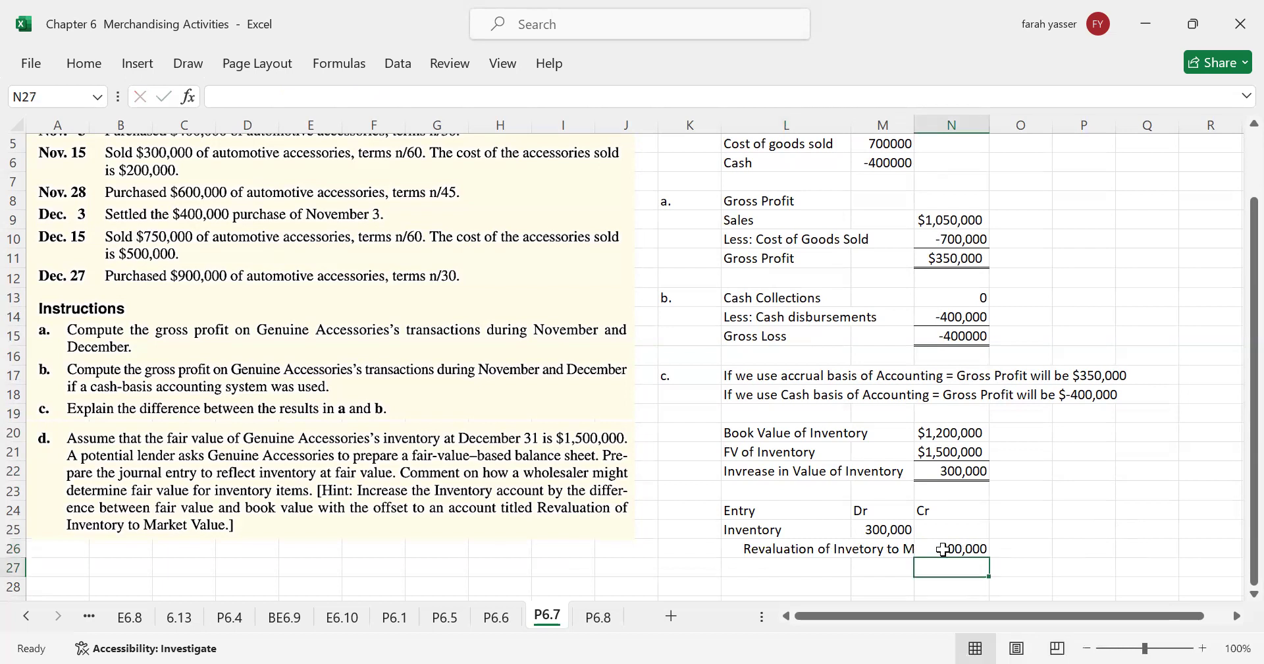
{"action": "double_click", "coordinate": [852, 125]}
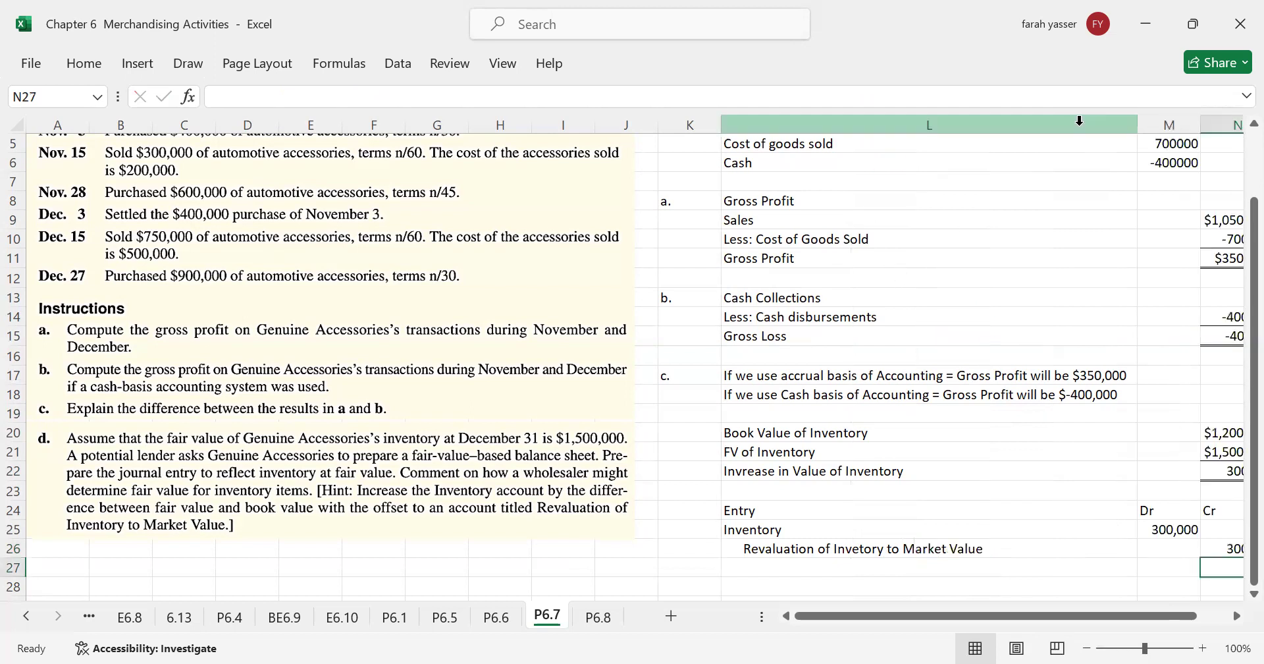
{"action": "left_click_drag", "start_coordinate": [1138, 124], "coordinate": [980, 145]}
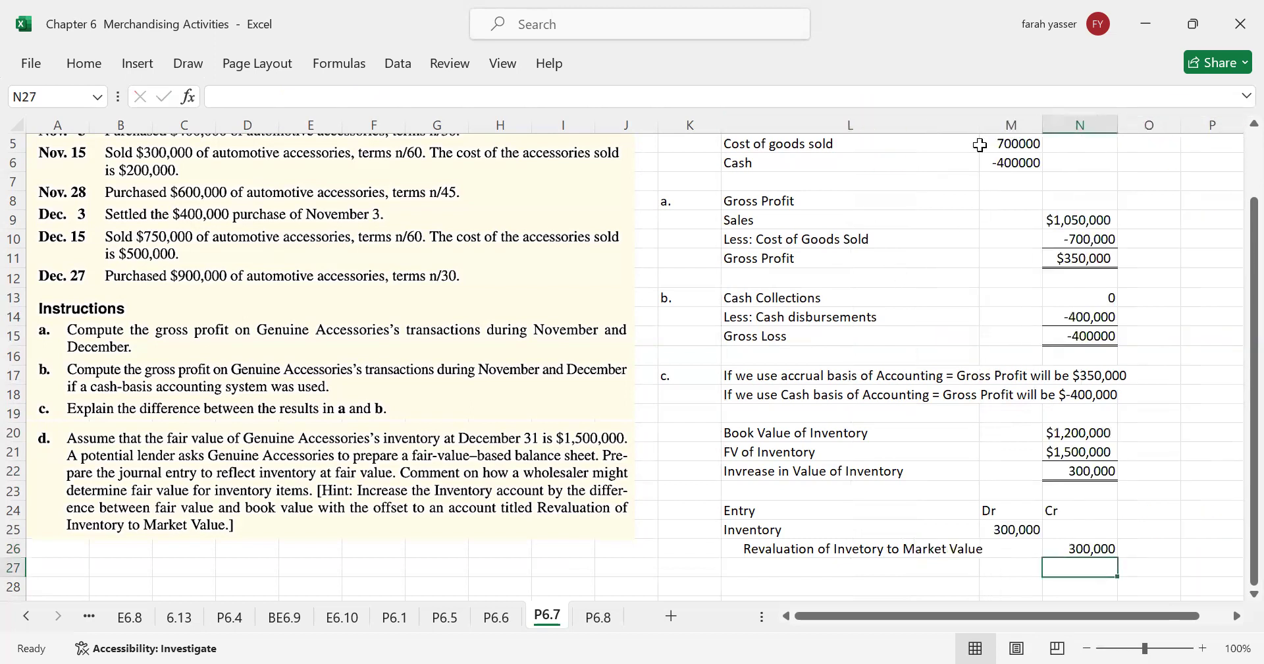
Enter a row of dots in L27 as a placeholder line beneath the journal entry.
{"action": "left_click", "coordinate": [790, 567]}
{"action": "type", "text": "..............................................................."}
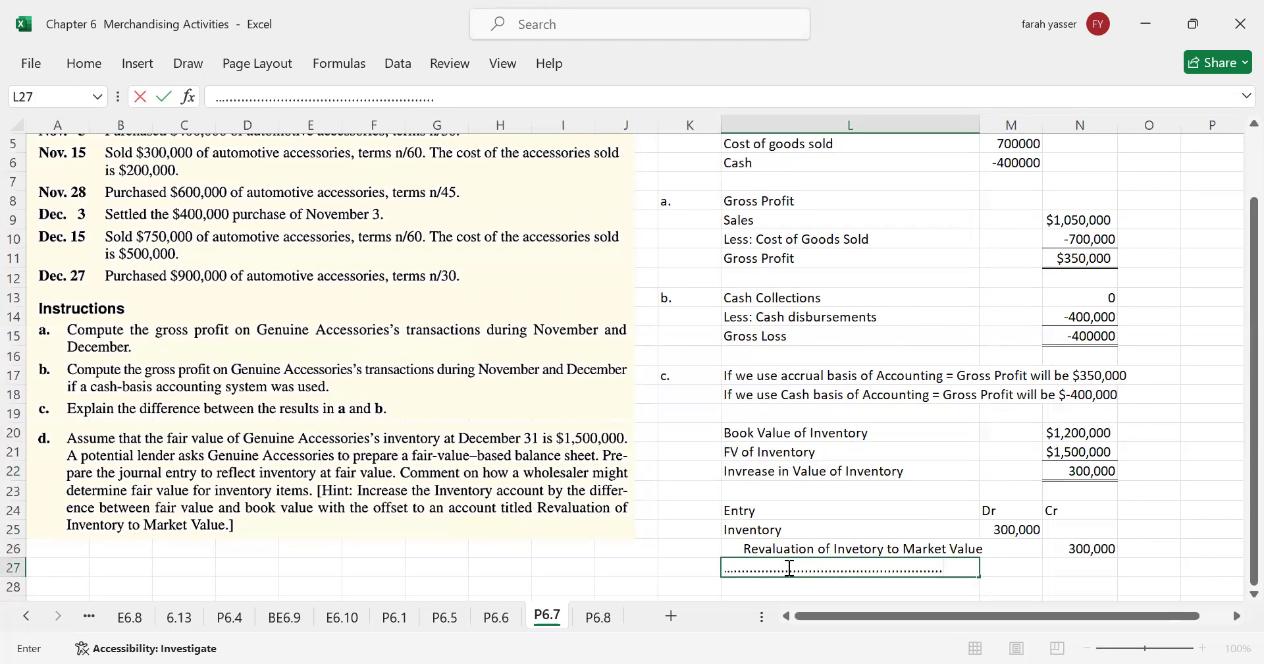
{"action": "key", "text": "Return"}
{"action": "left_click", "coordinate": [842, 531]}
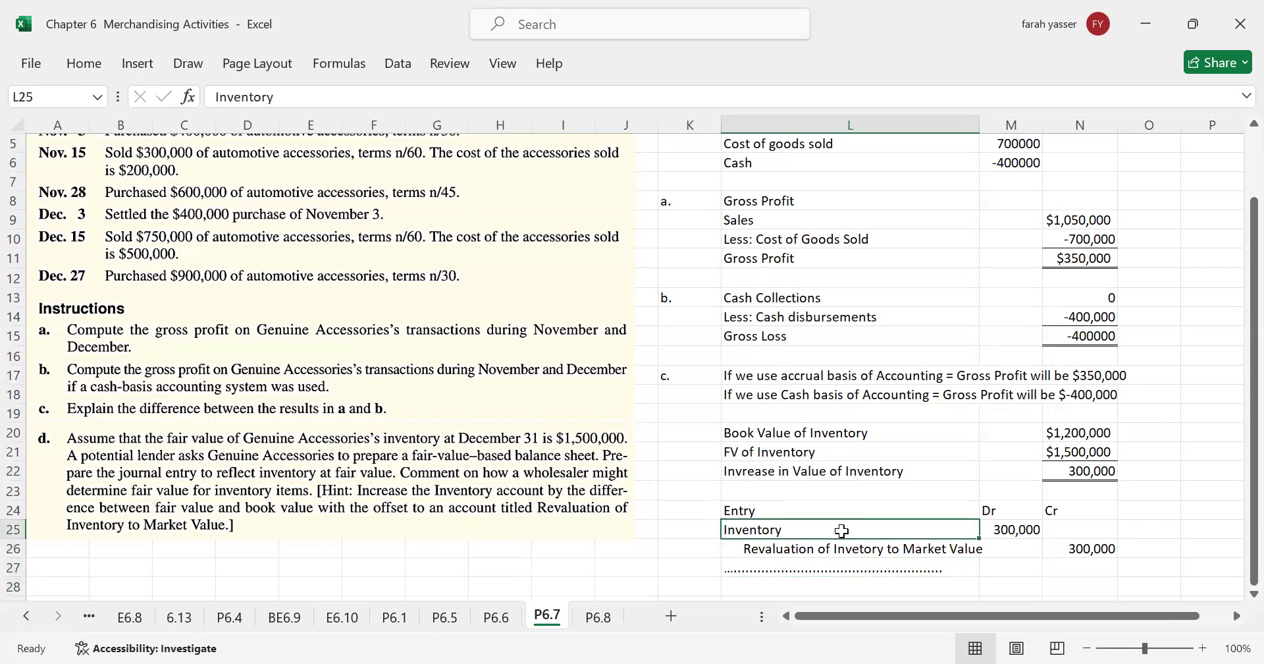
{"action": "scroll", "coordinate": [843, 531], "scroll_direction": "up", "scroll_amount": 2}
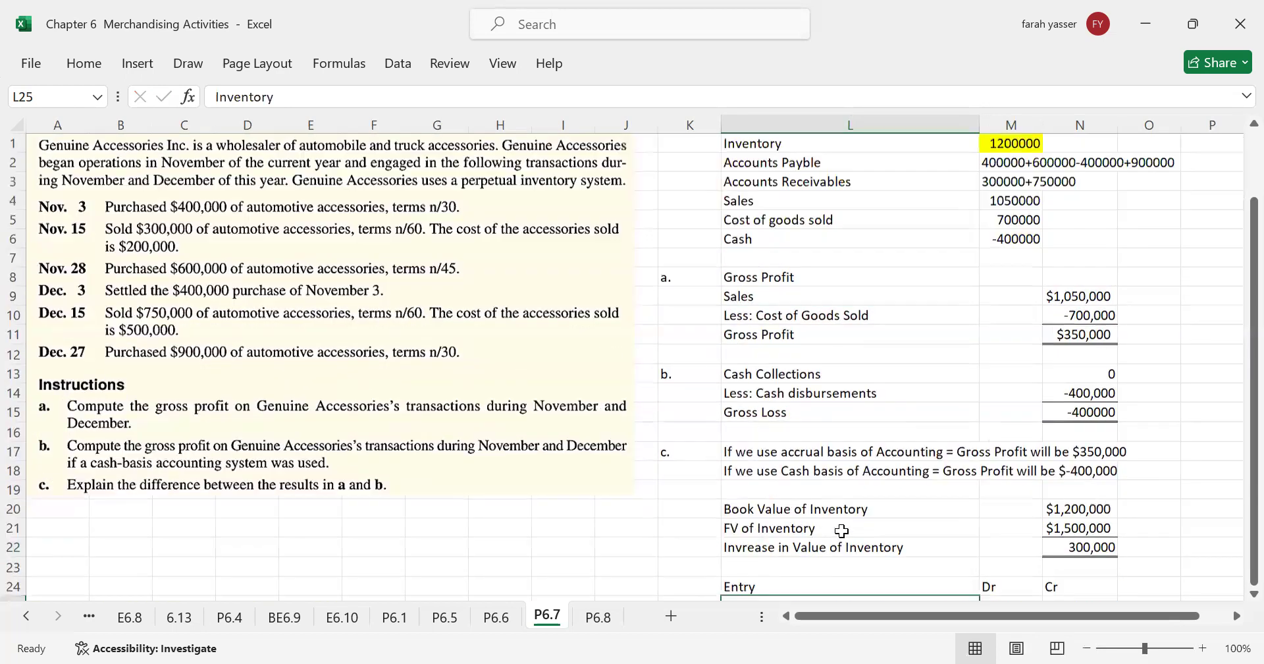